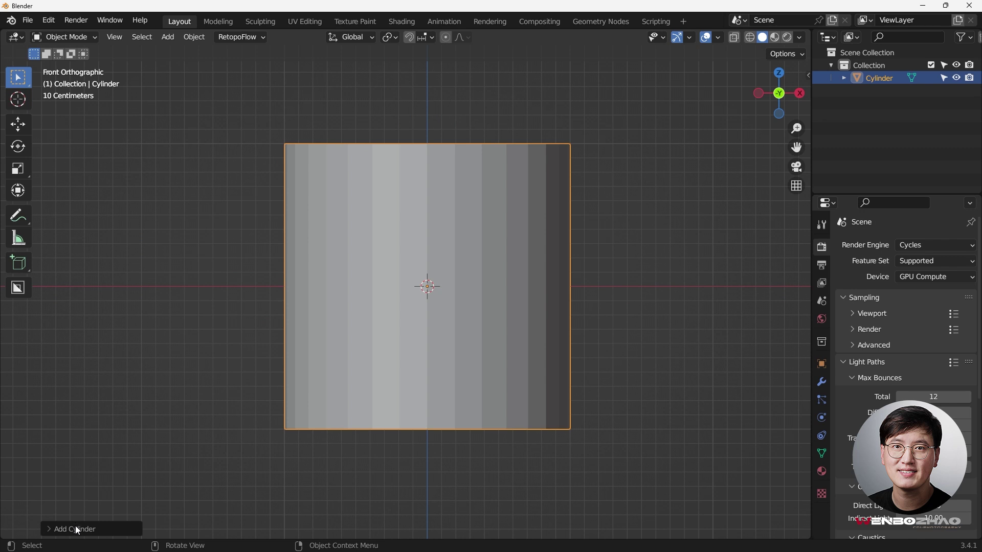
Step: Set the new cylinder to 16 vertices and a depth of 4 m
{"action": "left_click", "coordinate": [169, 377]}
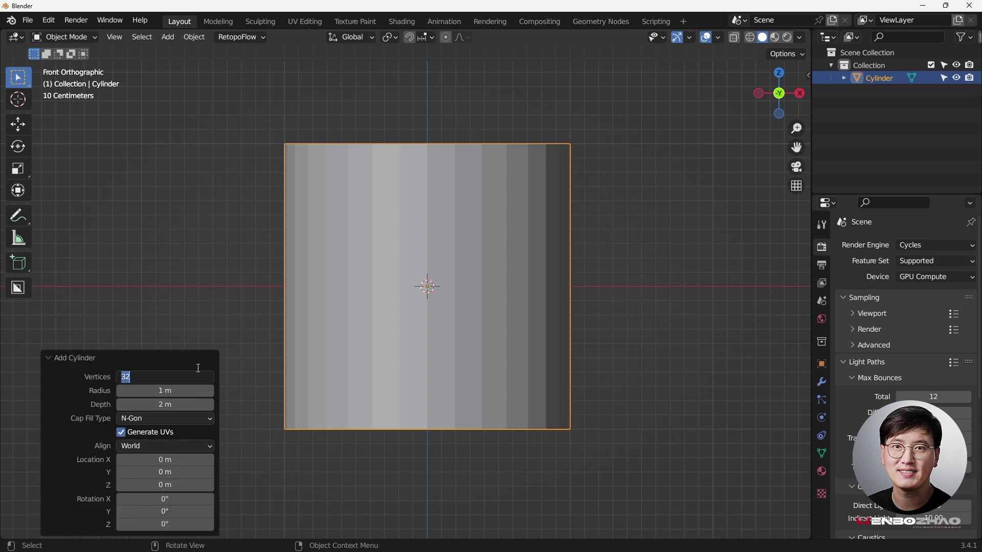
{"action": "type", "text": "16"}
{"action": "key", "text": "Return"}
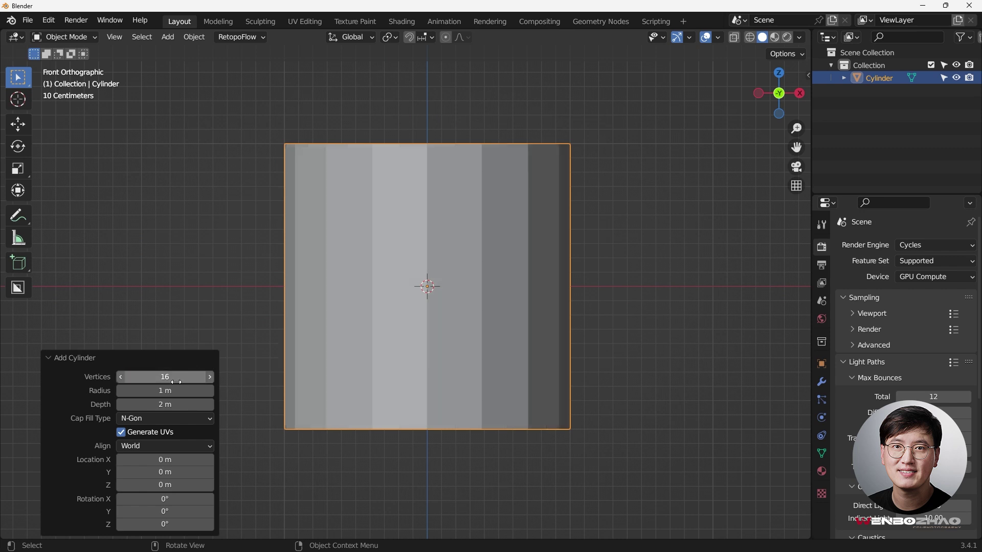
{"action": "left_click", "coordinate": [162, 405]}
{"action": "type", "text": "4"}
{"action": "key", "text": "Return"}
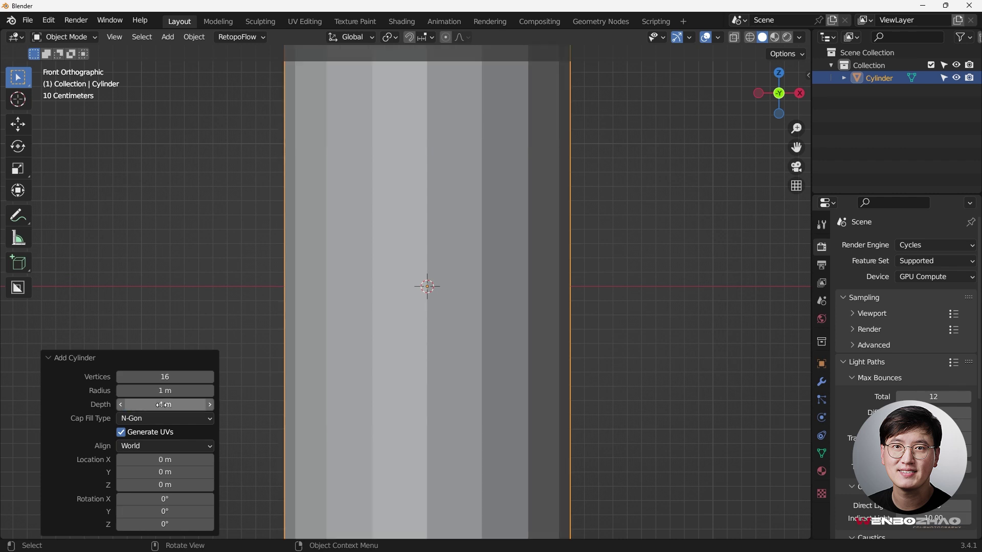
Step: Rotate the cylinder 90° in the front view so it lies horizontally along the X axis
{"action": "scroll", "coordinate": [469, 280], "scroll_direction": "down", "scroll_amount": 5}
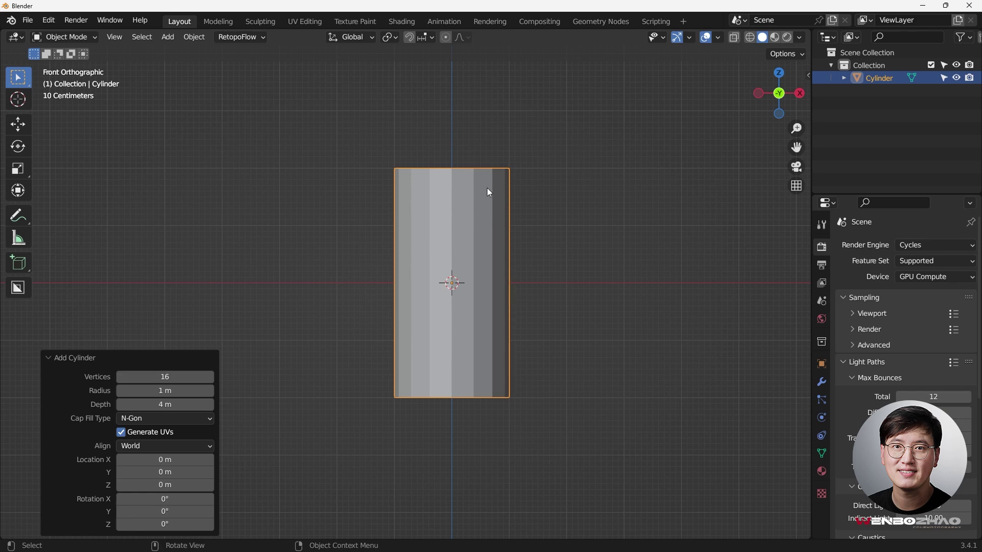
{"action": "key", "text": "r"}
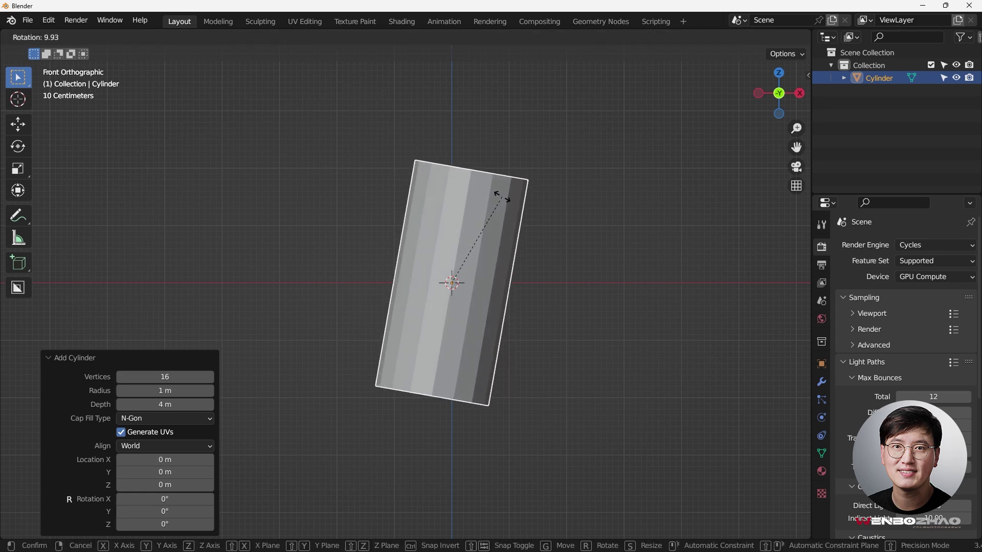
{"action": "key", "text": "ctrl"}
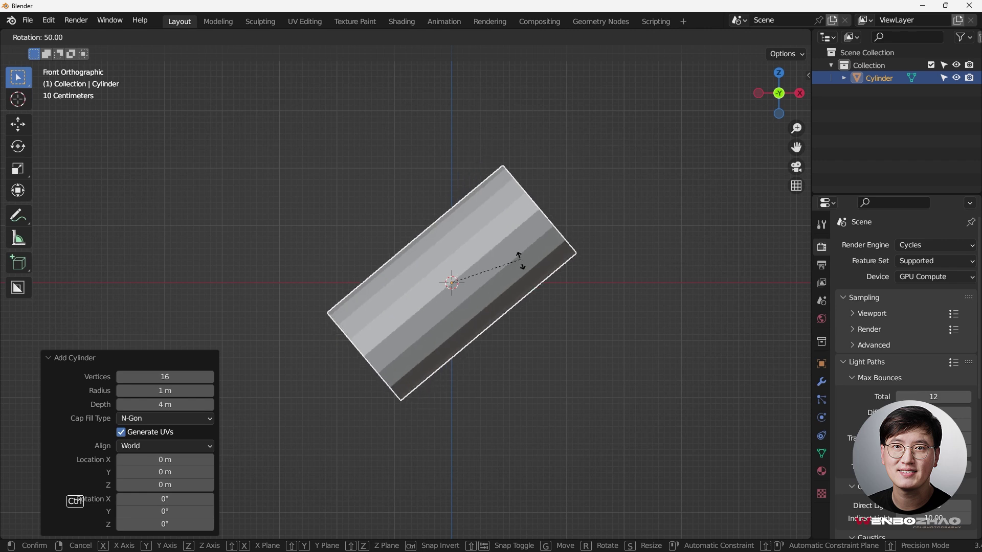
{"action": "left_click", "coordinate": [519, 306], "text": "ctrl"}
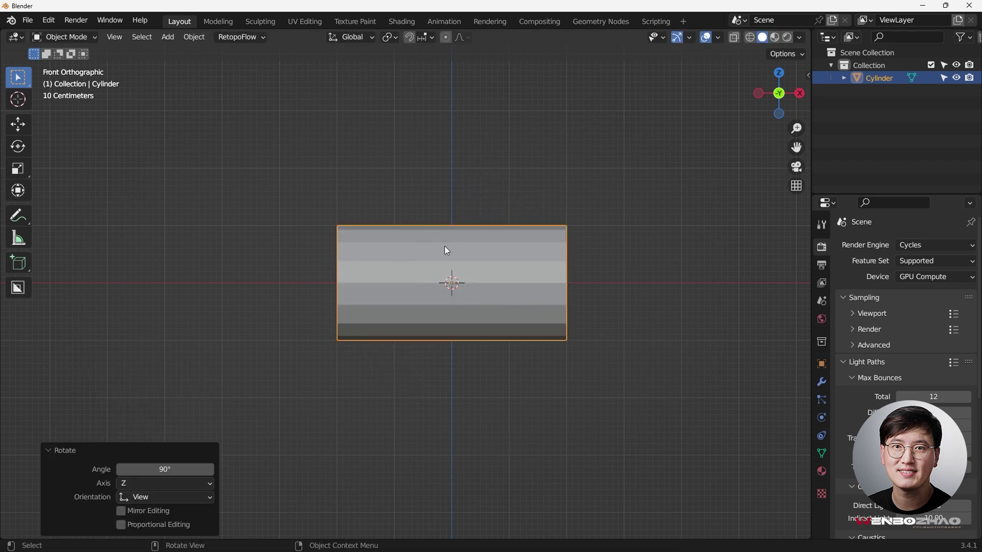
Step: Duplicate the horizontal cylinder in place and rotate the copy -90° in the front view so it stands upright
{"action": "middle_click_drag", "start_coordinate": [444, 247], "coordinate": [391, 291], "text": "shift"}
{"action": "key", "text": "shift+d"}
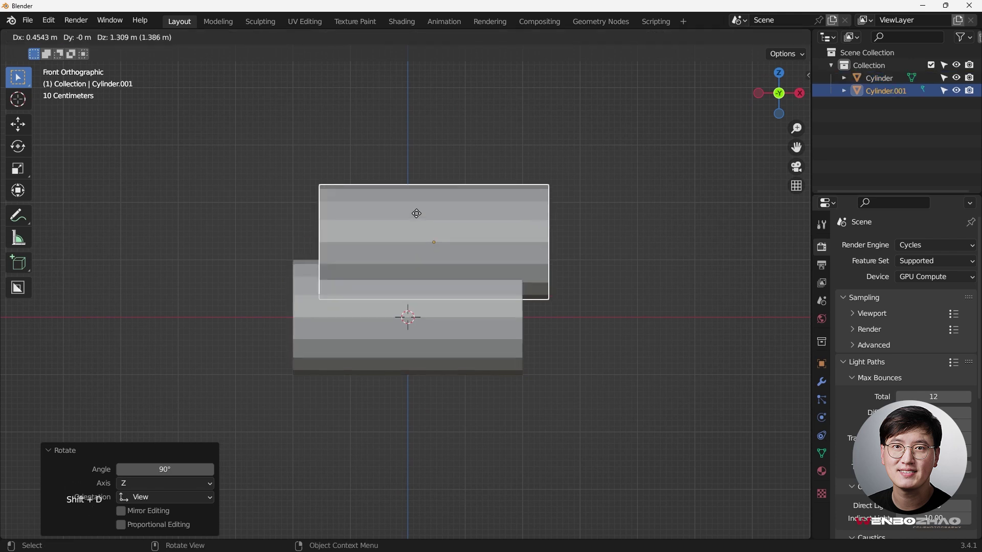
{"action": "right_click", "coordinate": [407, 238]}
{"action": "key", "text": "r"}
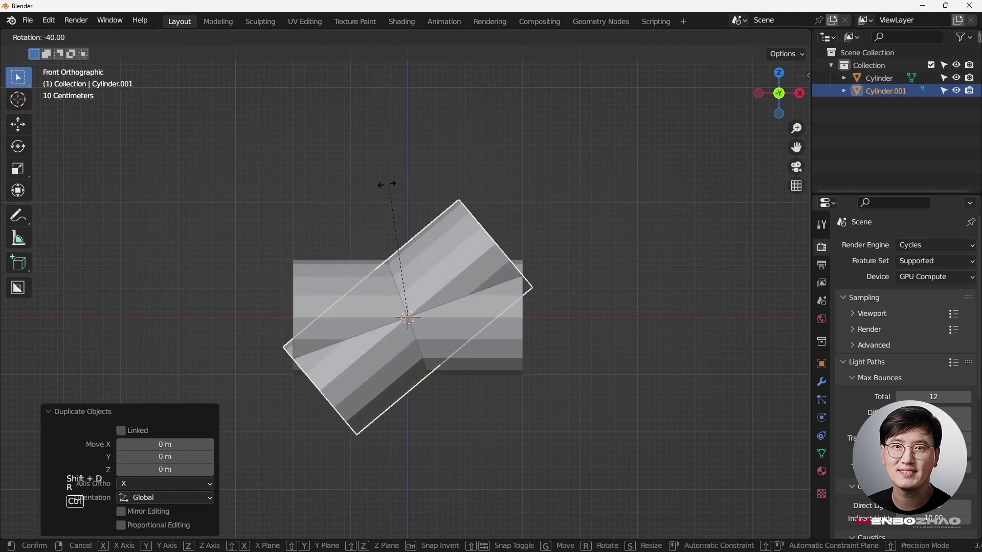
{"action": "key", "text": "ctrl"}
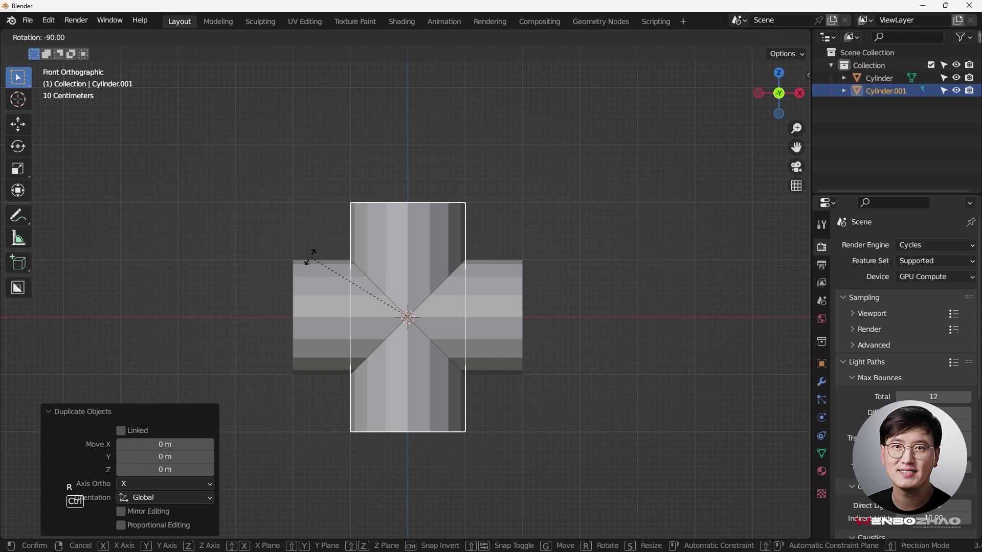
{"action": "left_click", "coordinate": [311, 257]}
Step: Move the upright cylinder up about 2.09 m along the Z axis
{"action": "key", "text": "g"}
{"action": "middle_click", "coordinate": [428, 197]}
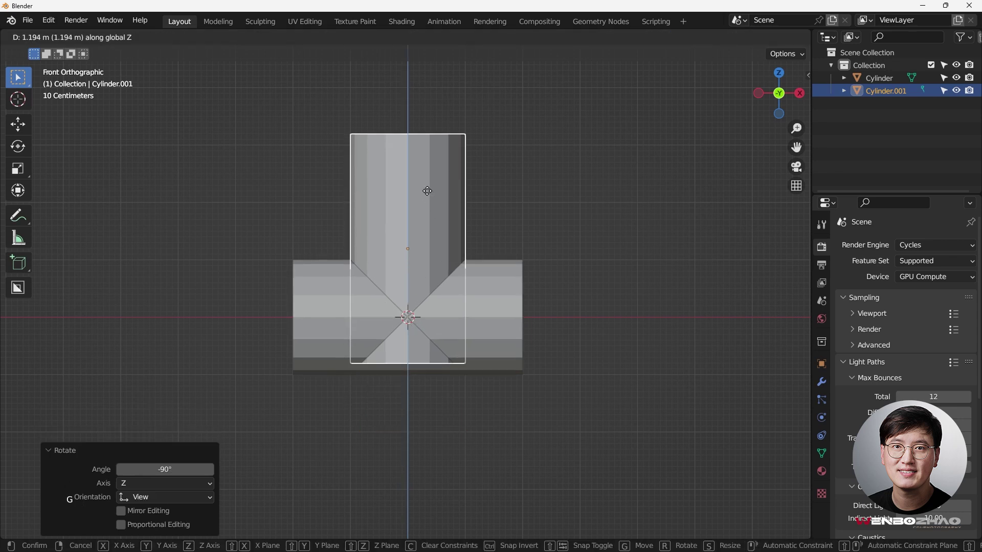
{"action": "left_click", "coordinate": [428, 147]}
{"action": "scroll", "coordinate": [432, 264], "scroll_direction": "up", "scroll_amount": 3}
{"action": "scroll", "coordinate": [379, 343], "scroll_direction": "down", "scroll_amount": 3}
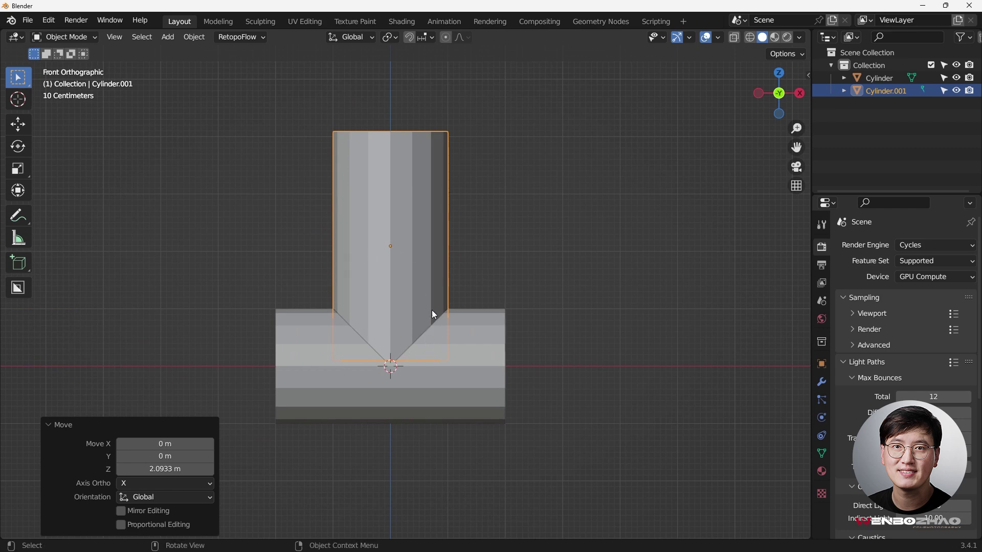
Step: Shorten the upright cylinder by lowering its top ring of vertices about 2 m along the Z axis, and return to solid Object Mode display
{"action": "key", "text": "Tab"}
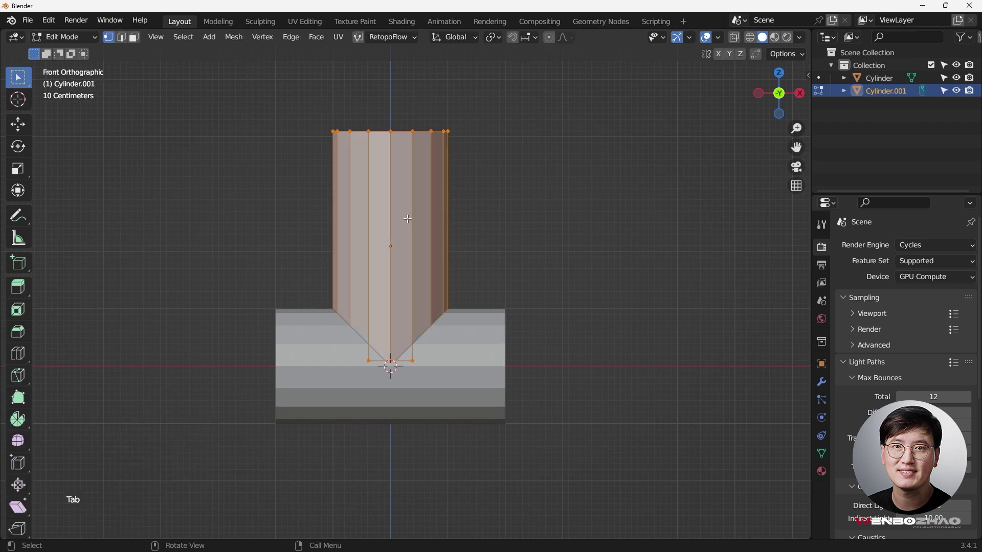
{"action": "key", "text": "alt+z"}
{"action": "left_click_drag", "start_coordinate": [275, 112], "coordinate": [516, 152]}
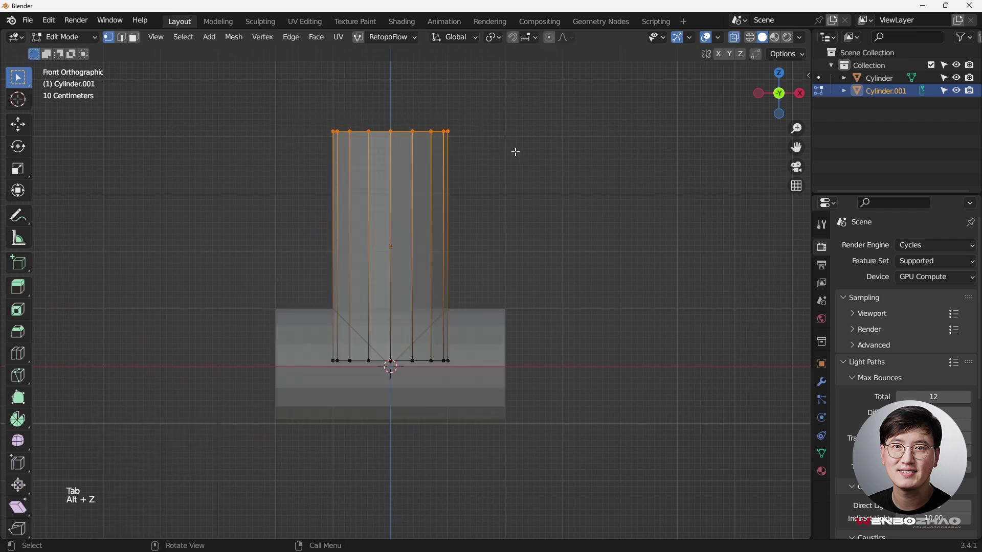
{"action": "key", "text": "g"}
{"action": "key", "text": "z"}
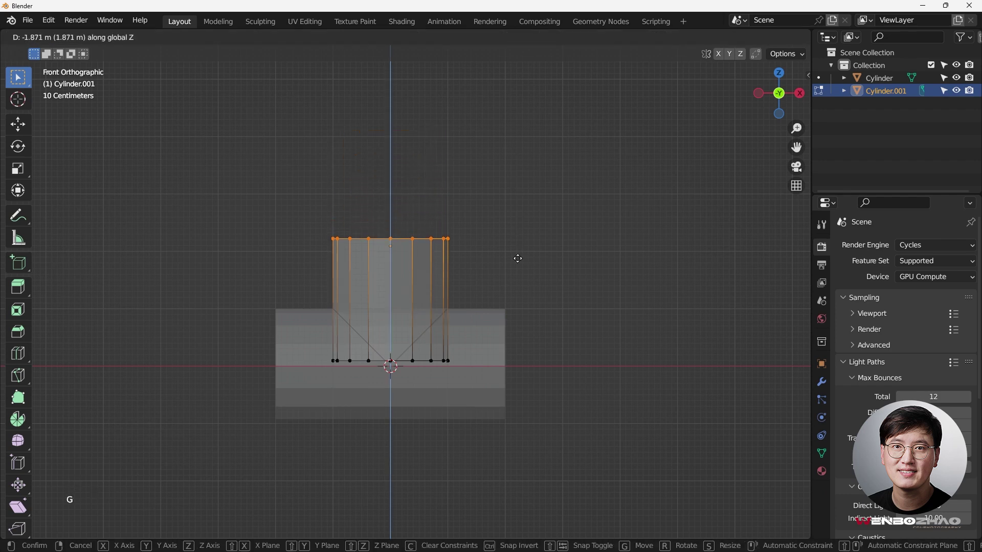
{"action": "left_click", "coordinate": [519, 266]}
{"action": "key", "text": "Tab"}
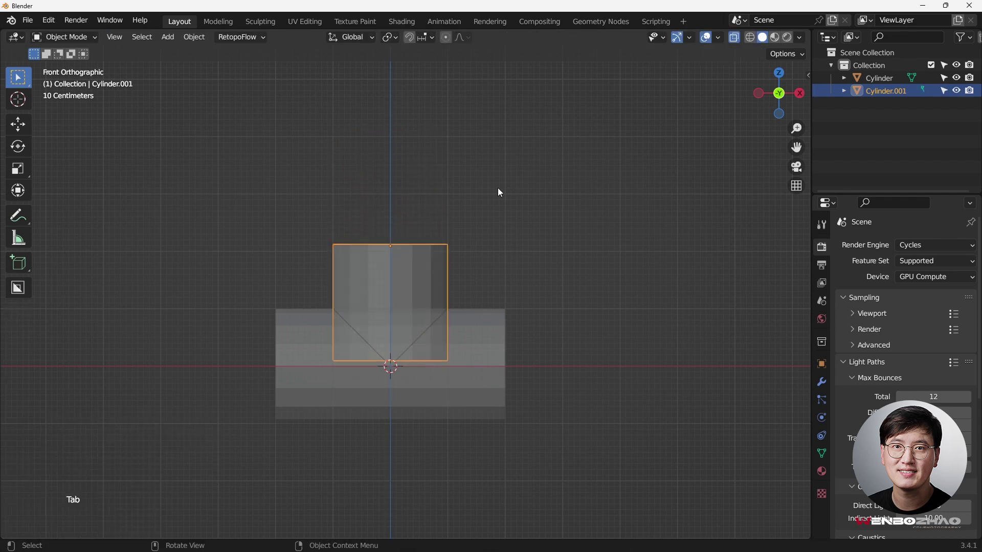
{"action": "left_click", "coordinate": [465, 220]}
{"action": "key", "text": "alt+z"}
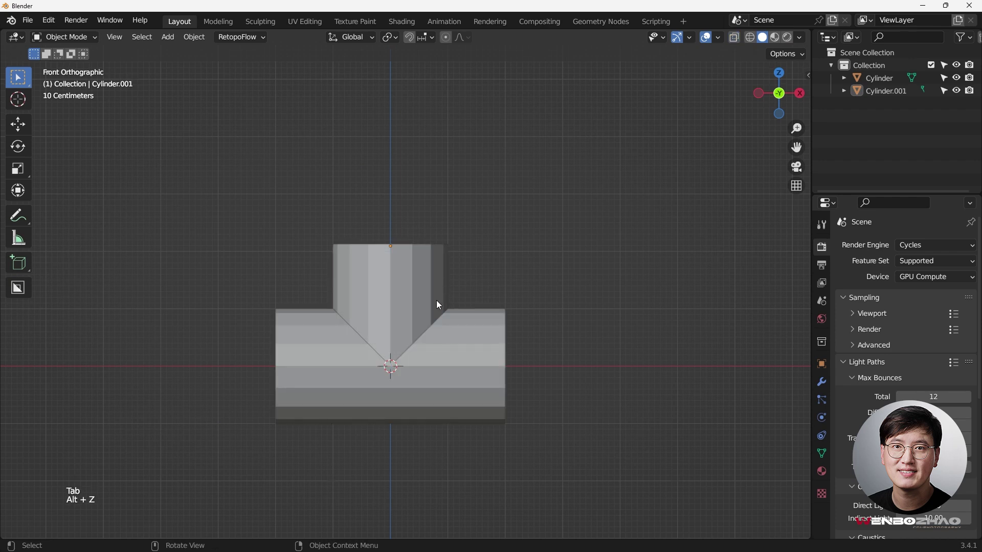
{"action": "scroll", "coordinate": [436, 299], "scroll_direction": "up", "scroll_amount": 2}
{"action": "middle_click_drag", "start_coordinate": [399, 328], "coordinate": [465, 253], "text": "shift"}
{"action": "scroll", "coordinate": [443, 282], "scroll_direction": "up", "scroll_amount": 2}
{"action": "scroll", "coordinate": [456, 263], "scroll_direction": "down", "scroll_amount": 2}
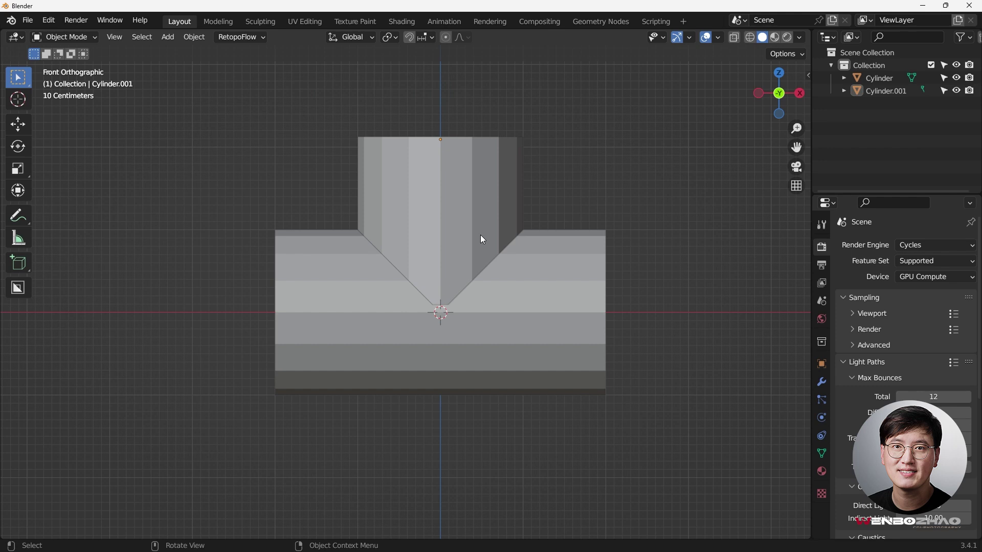
{"action": "left_click", "coordinate": [482, 239]}
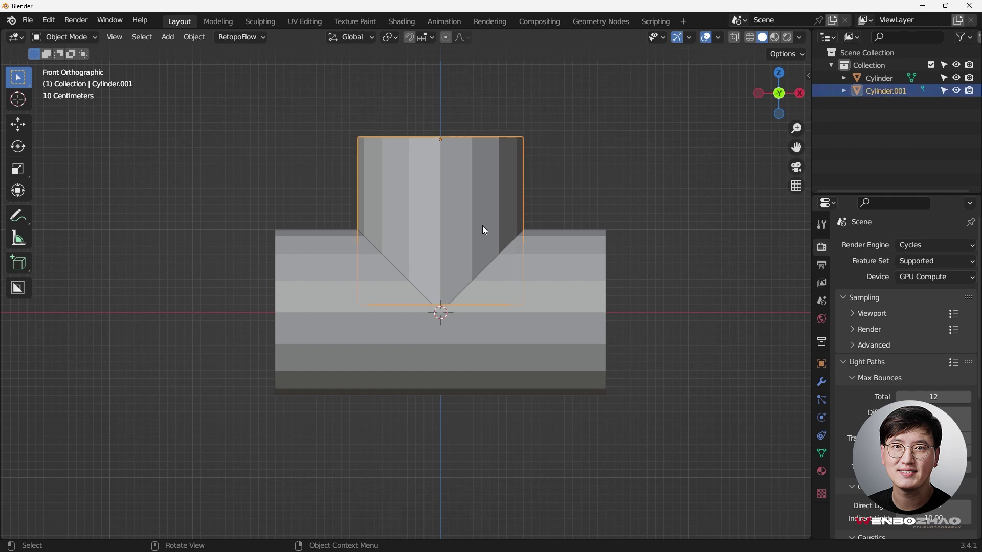
{"action": "middle_click_drag", "start_coordinate": [484, 229], "coordinate": [453, 246], "text": "shift"}
{"action": "key", "text": "g"}
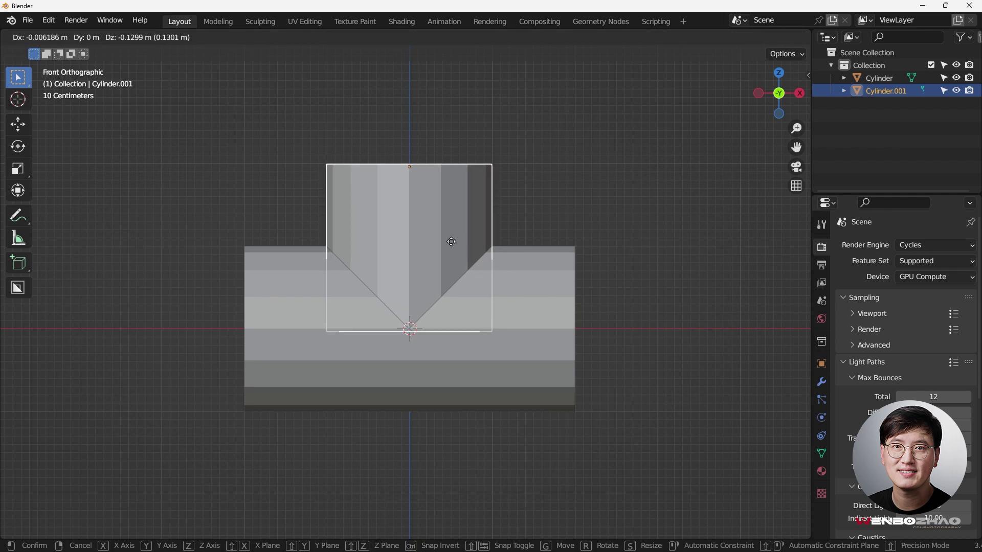
{"action": "key", "text": "Escape"}
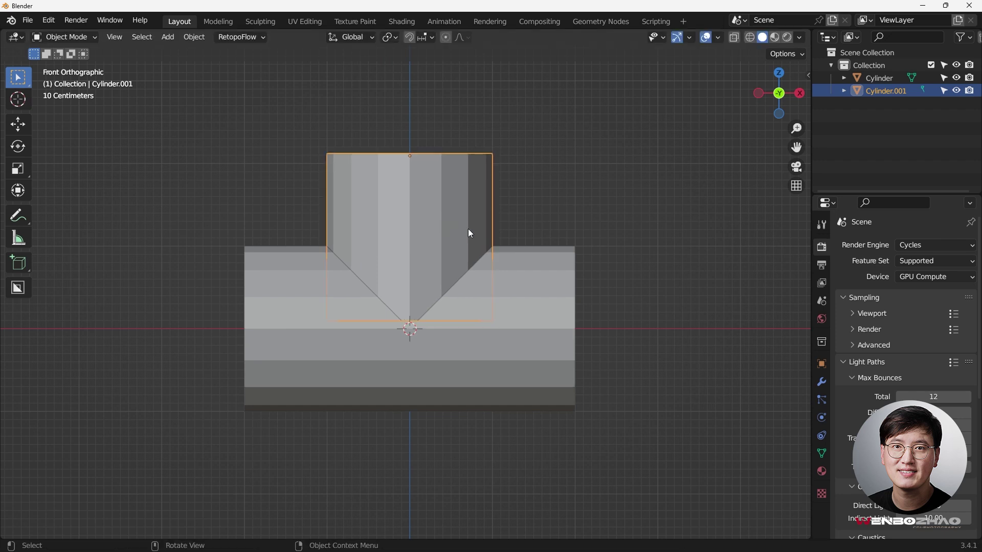
Step: Examine how the upright and horizontal cylinders intersect, selecting each one in turn and viewing them from the front and in perspective
{"action": "scroll", "coordinate": [459, 274], "scroll_direction": "up", "scroll_amount": 1}
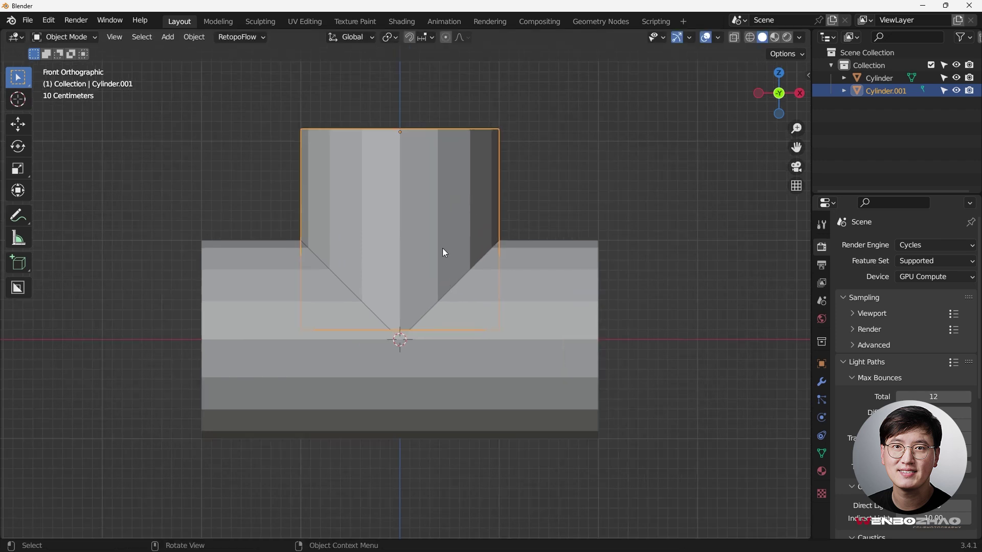
{"action": "middle_click_drag", "start_coordinate": [474, 240], "coordinate": [401, 261]}
{"action": "left_click", "coordinate": [465, 290]}
{"action": "left_click", "coordinate": [394, 231]}
{"action": "scroll", "coordinate": [424, 277], "scroll_direction": "up", "scroll_amount": 1}
{"action": "key", "text": "KP_1"}
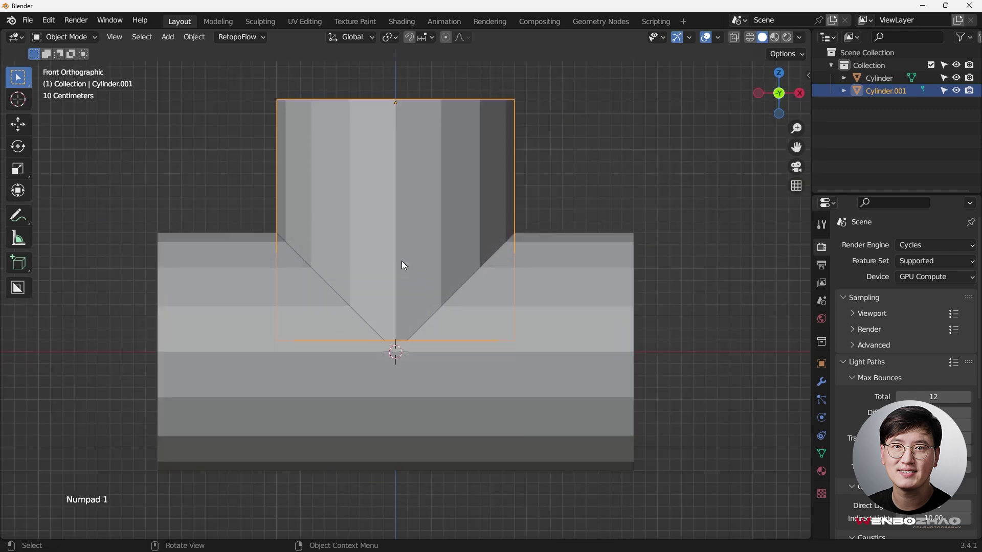
{"action": "left_click", "coordinate": [552, 301]}
{"action": "left_click", "coordinate": [418, 184]}
{"action": "left_click", "coordinate": [556, 314]}
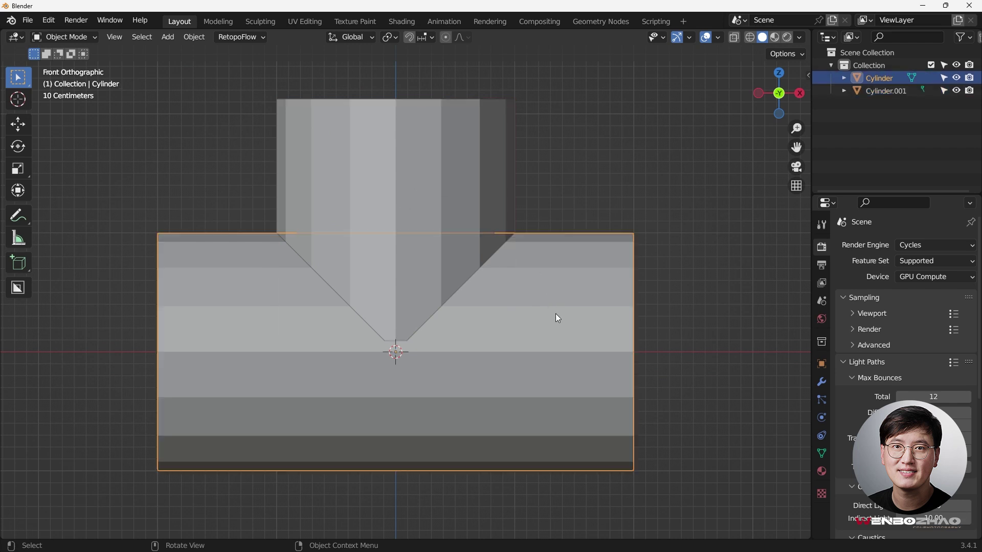
{"action": "middle_click_drag", "start_coordinate": [465, 211], "coordinate": [376, 277]}
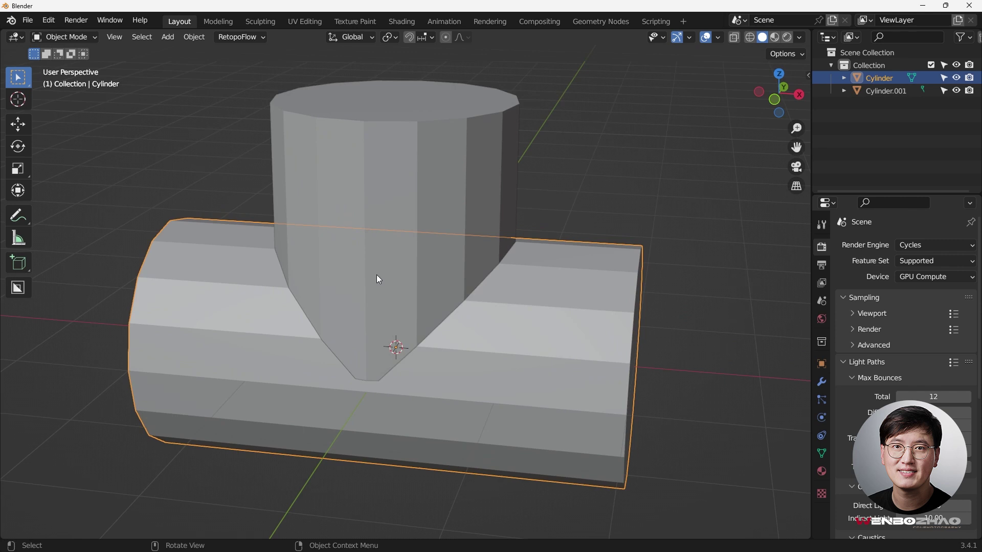
{"action": "left_click", "coordinate": [396, 236]}
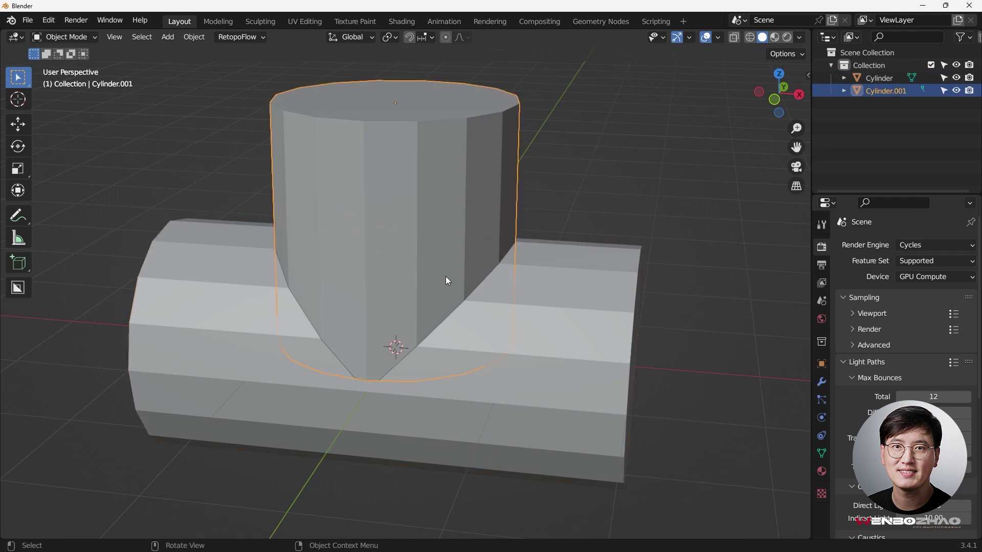
{"action": "middle_click_drag", "start_coordinate": [465, 274], "coordinate": [423, 240]}
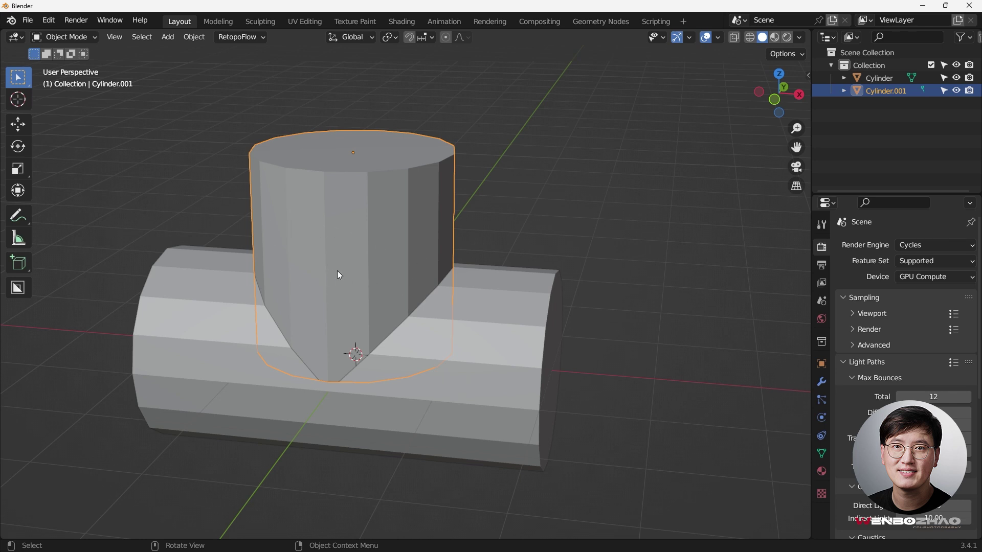
Step: Move the upright cylinder down about 0.2 m in the front view so its base passes the horizontal cylinder's centre line
{"action": "key", "text": "KP_1"}
{"action": "key", "text": "g"}
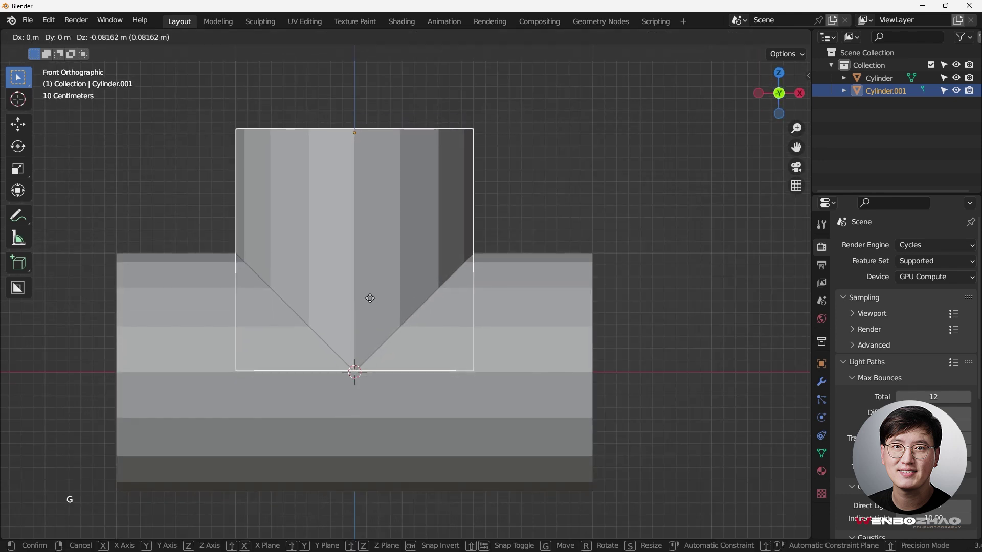
{"action": "left_click", "coordinate": [371, 367]}
{"action": "scroll", "coordinate": [370, 367], "scroll_direction": "up", "scroll_amount": 3}
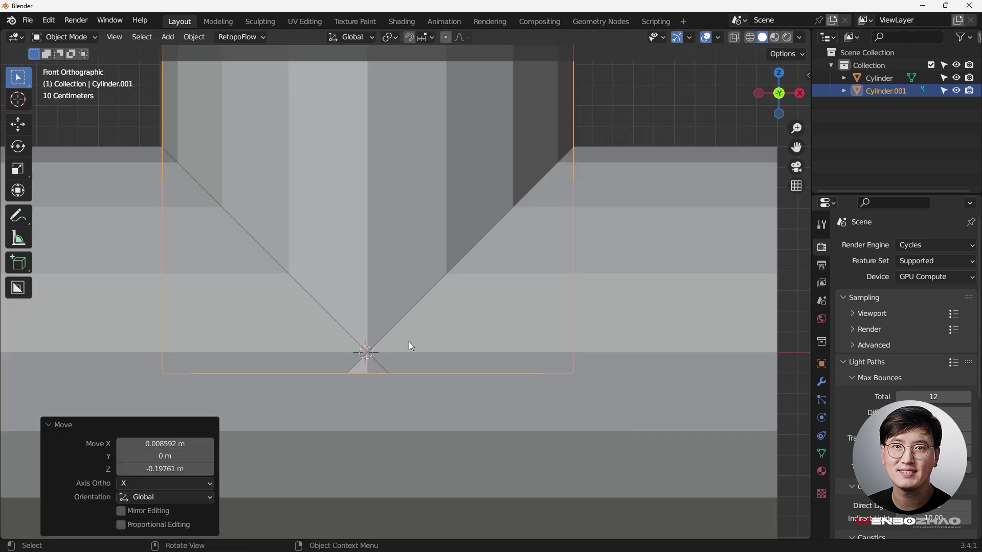
{"action": "middle_click_drag", "start_coordinate": [409, 313], "coordinate": [337, 360]}
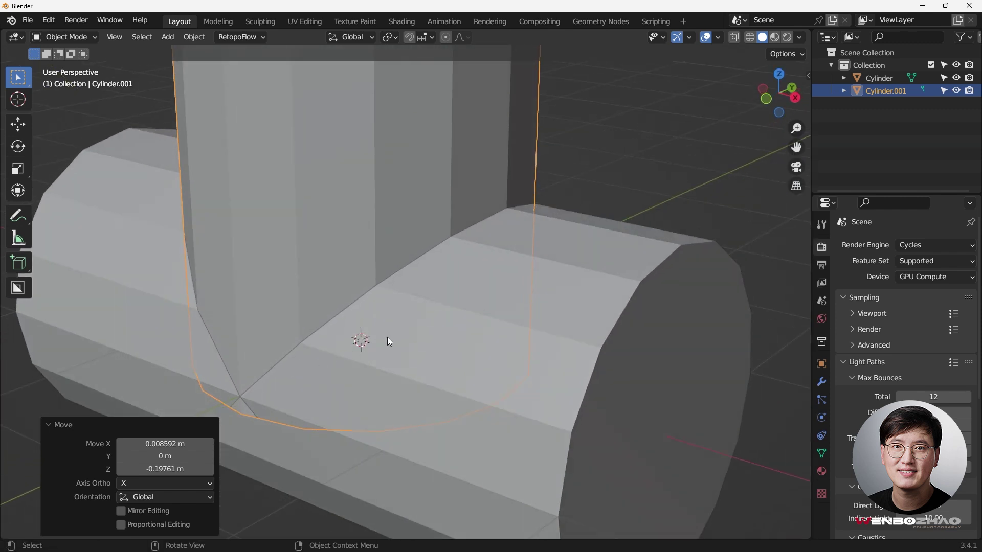
{"action": "scroll", "coordinate": [422, 332], "scroll_direction": "down", "scroll_amount": 5}
{"action": "middle_click_drag", "start_coordinate": [403, 333], "coordinate": [453, 286]}
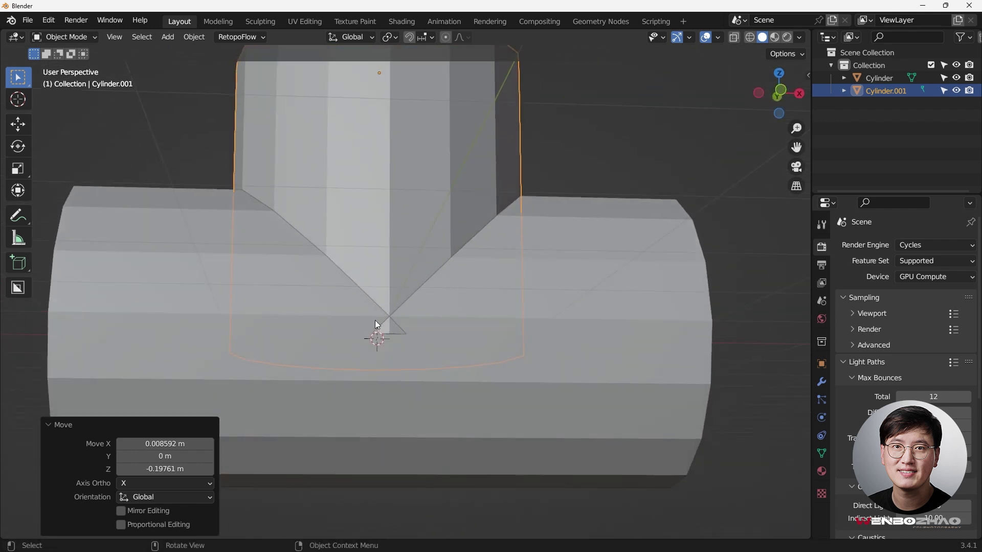
{"action": "middle_click_drag", "start_coordinate": [366, 264], "coordinate": [366, 297]}
Step: Lower the upright cylinder a further 0.06 m or so along the Z axis, and check its intersection with the horizontal cylinder
{"action": "key", "text": "KP_1"}
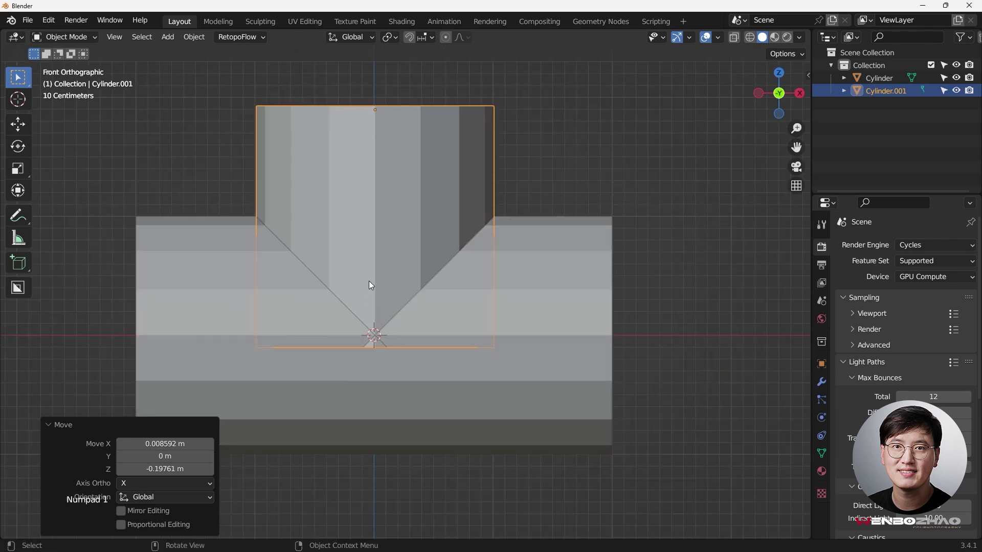
{"action": "key", "text": "g"}
{"action": "key", "text": "z"}
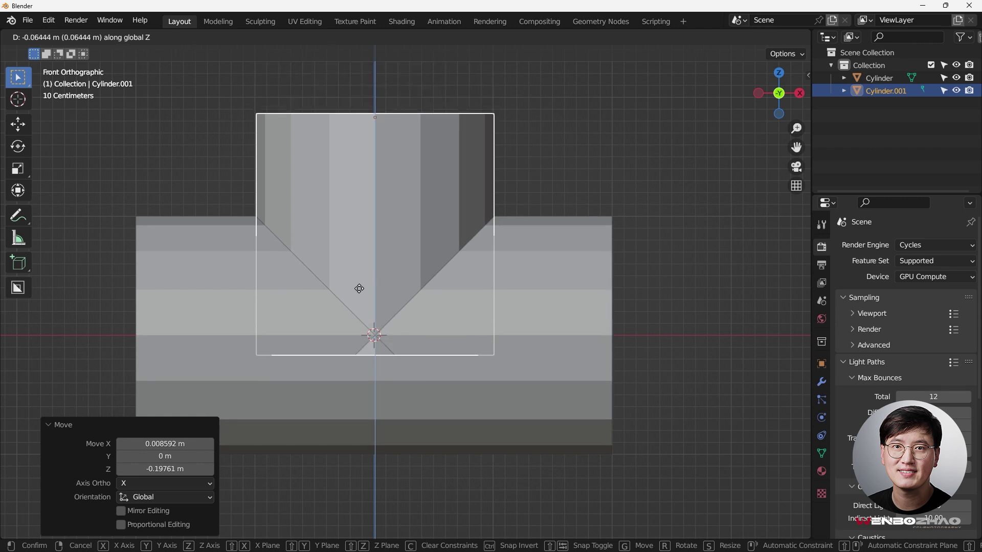
{"action": "left_click", "coordinate": [359, 289]}
{"action": "scroll", "coordinate": [385, 284], "scroll_direction": "up", "scroll_amount": 4}
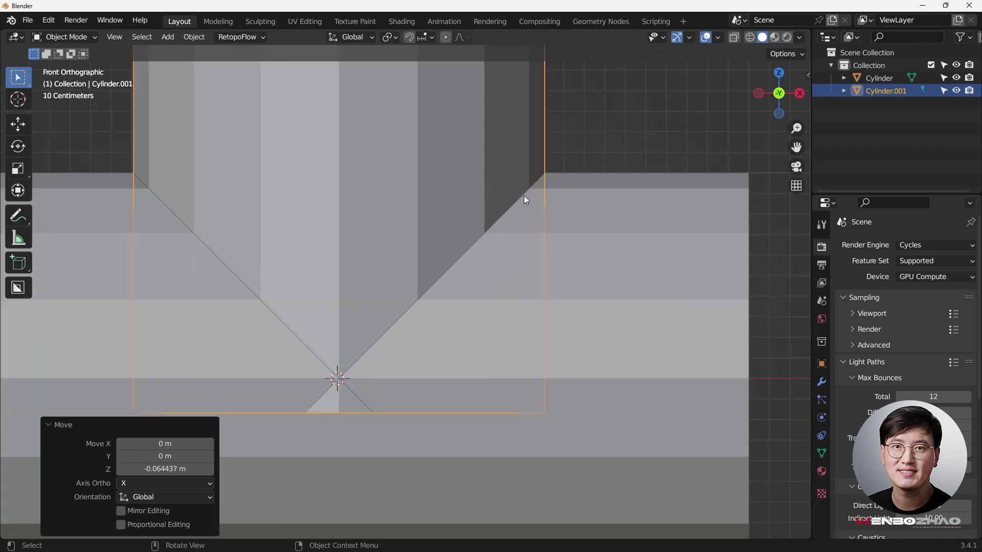
{"action": "middle_click_drag", "start_coordinate": [428, 303], "coordinate": [442, 208]}
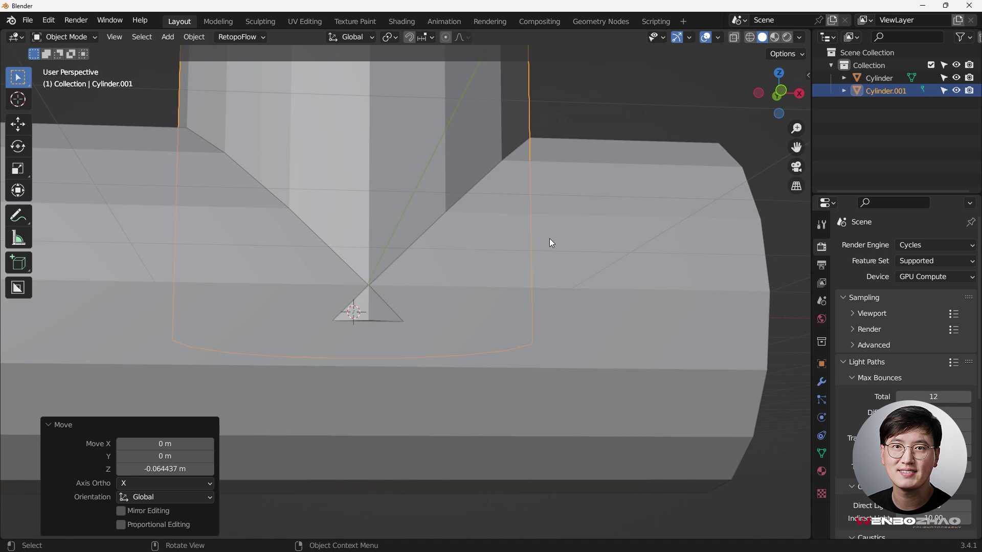
Step: Check how the edges of the two cylinders line up along the intersection, and try scaling the upright cylinder uniformly to about 0.92
{"action": "scroll", "coordinate": [501, 234], "scroll_direction": "up", "scroll_amount": 5}
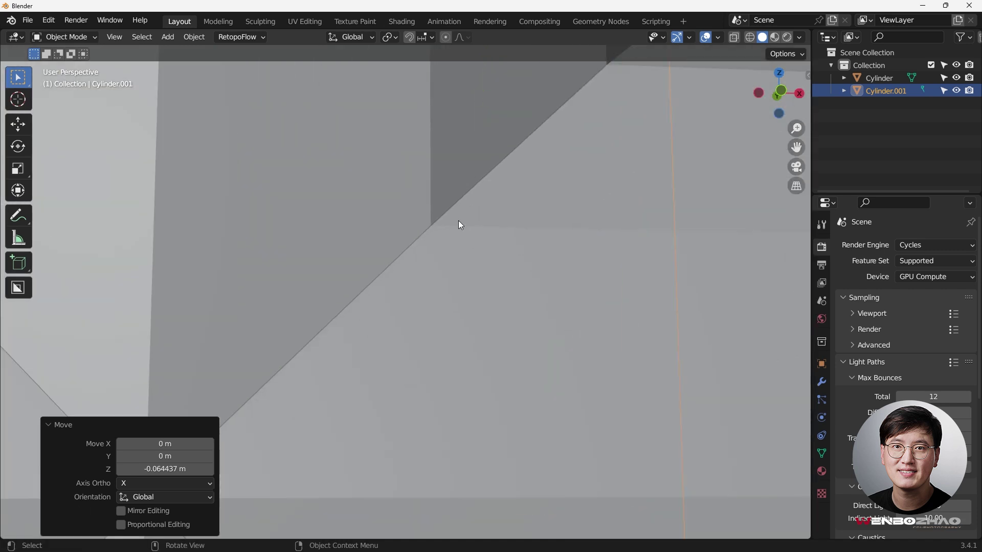
{"action": "scroll", "coordinate": [450, 225], "scroll_direction": "down", "scroll_amount": 3}
{"action": "middle_click_drag", "start_coordinate": [437, 226], "coordinate": [404, 255]}
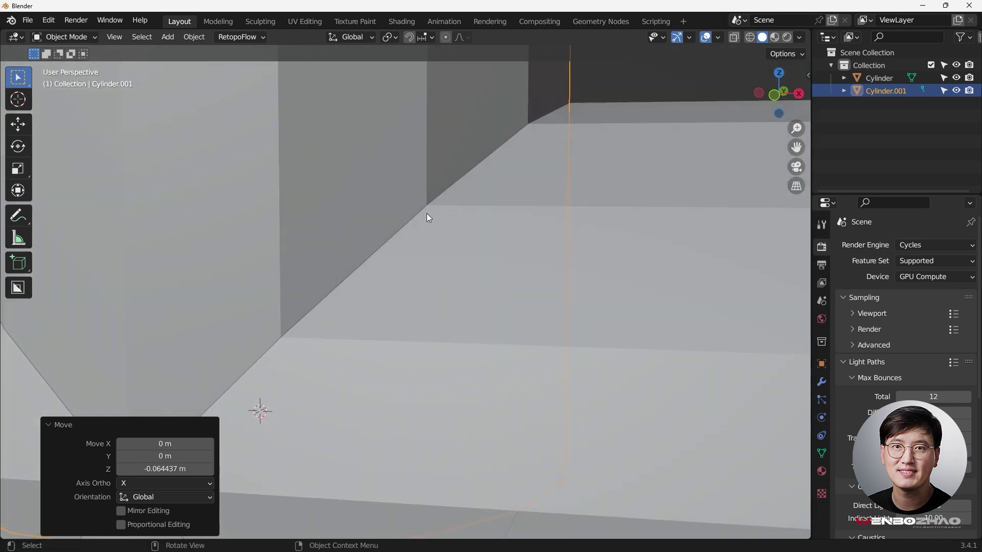
{"action": "scroll", "coordinate": [427, 207], "scroll_direction": "down", "scroll_amount": 3}
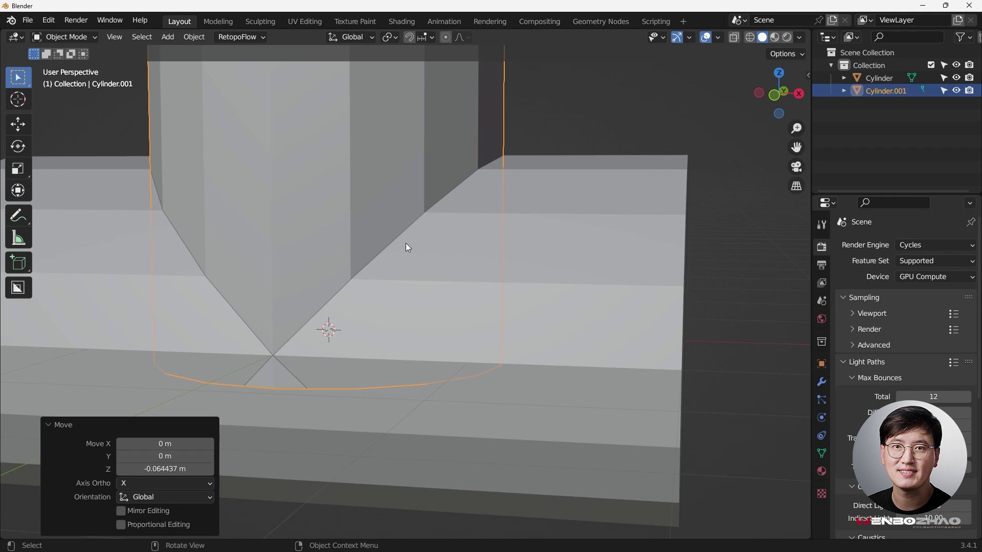
{"action": "scroll", "coordinate": [431, 204], "scroll_direction": "down", "scroll_amount": 4}
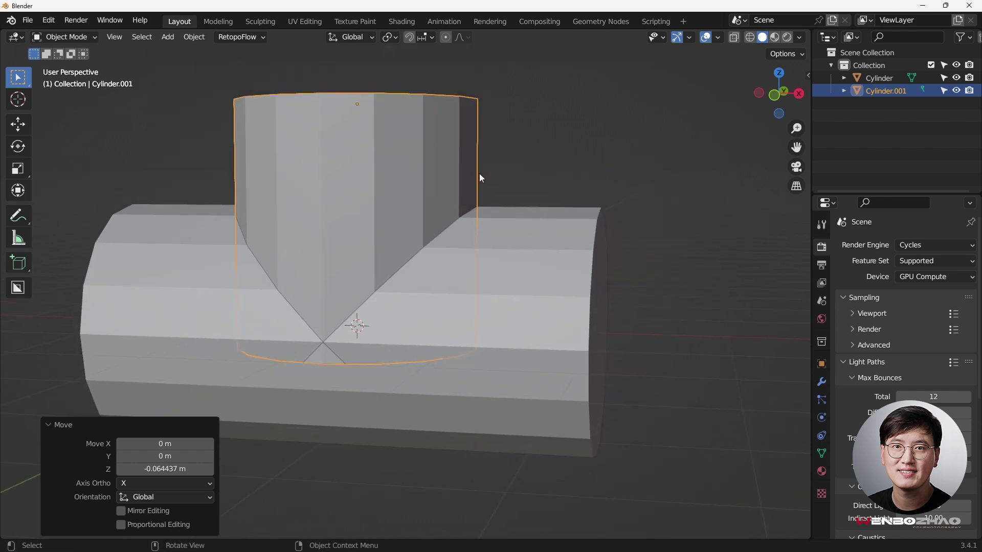
{"action": "key", "text": "s"}
{"action": "left_click", "coordinate": [460, 180]}
Step: Examine the scaled upright cylinder's intersection with the horizontal cylinder from the front and the end, and undo the scaling
{"action": "scroll", "coordinate": [422, 263], "scroll_direction": "up", "scroll_amount": 3}
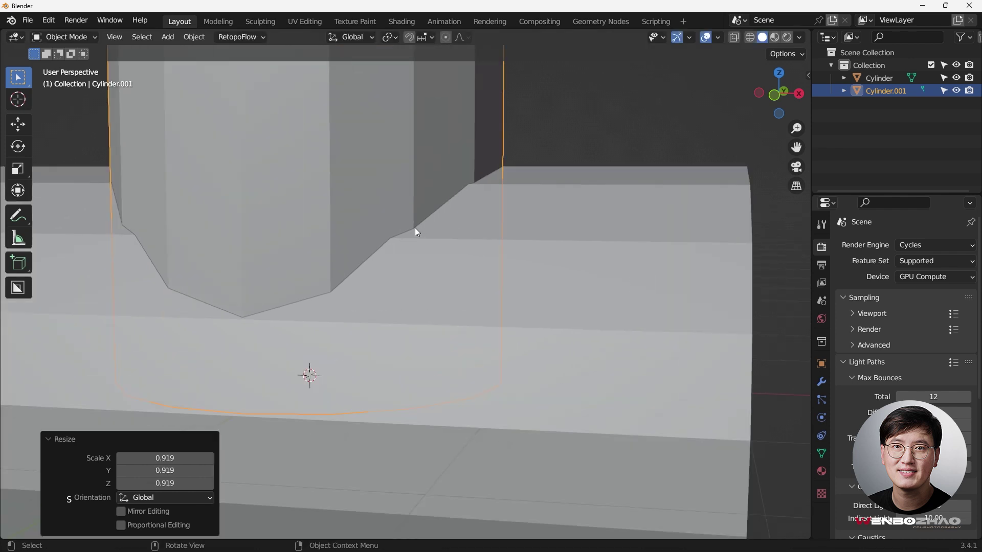
{"action": "scroll", "coordinate": [409, 231], "scroll_direction": "up", "scroll_amount": 5}
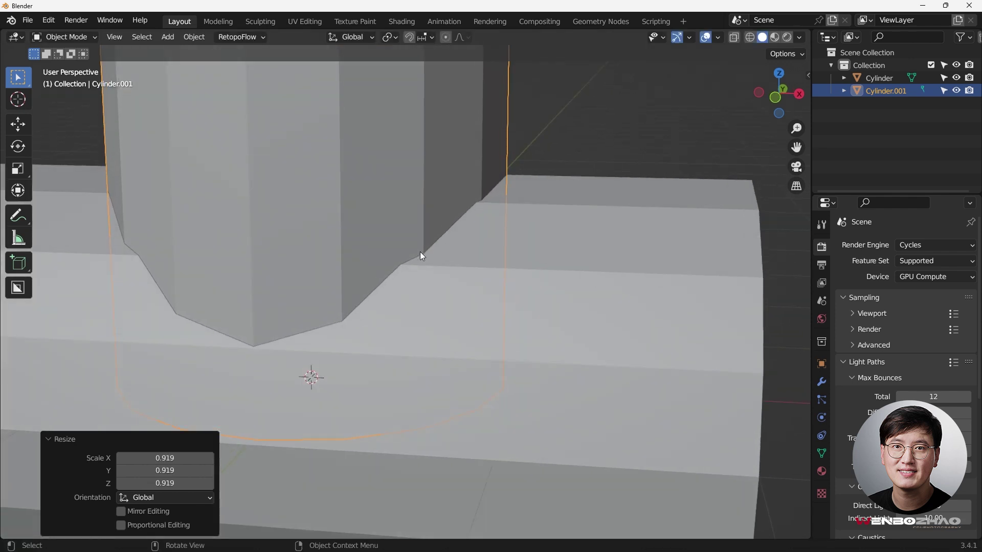
{"action": "scroll", "coordinate": [369, 267], "scroll_direction": "down", "scroll_amount": 2}
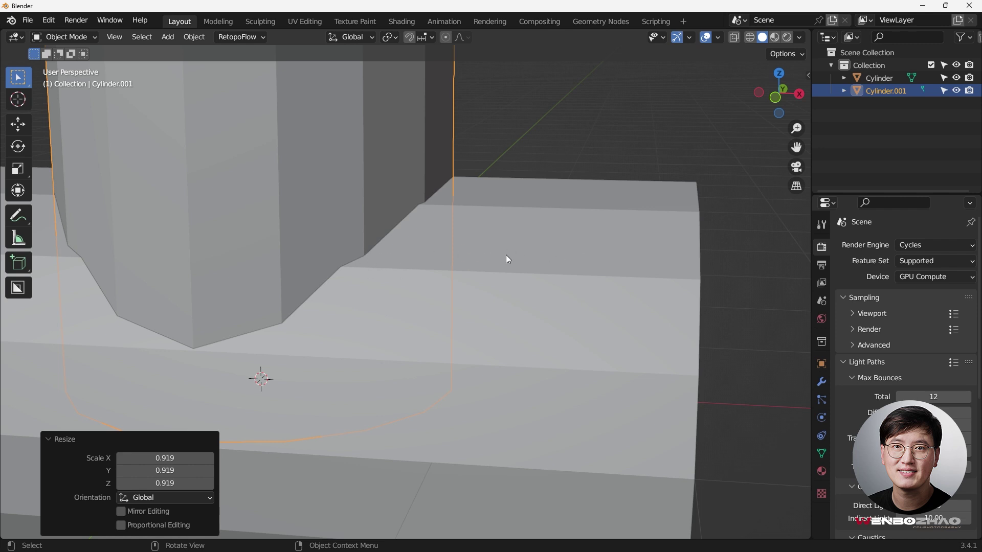
{"action": "scroll", "coordinate": [703, 287], "scroll_direction": "down", "scroll_amount": 6}
{"action": "middle_click_drag", "start_coordinate": [704, 262], "coordinate": [369, 239]}
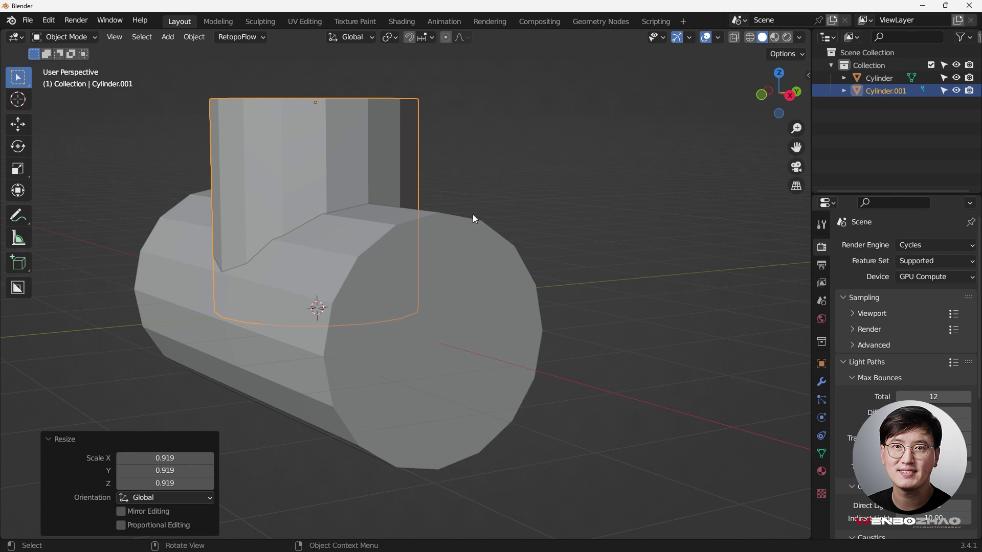
{"action": "middle_click_drag", "start_coordinate": [315, 395], "coordinate": [351, 253]}
{"action": "scroll", "coordinate": [337, 228], "scroll_direction": "up", "scroll_amount": 2}
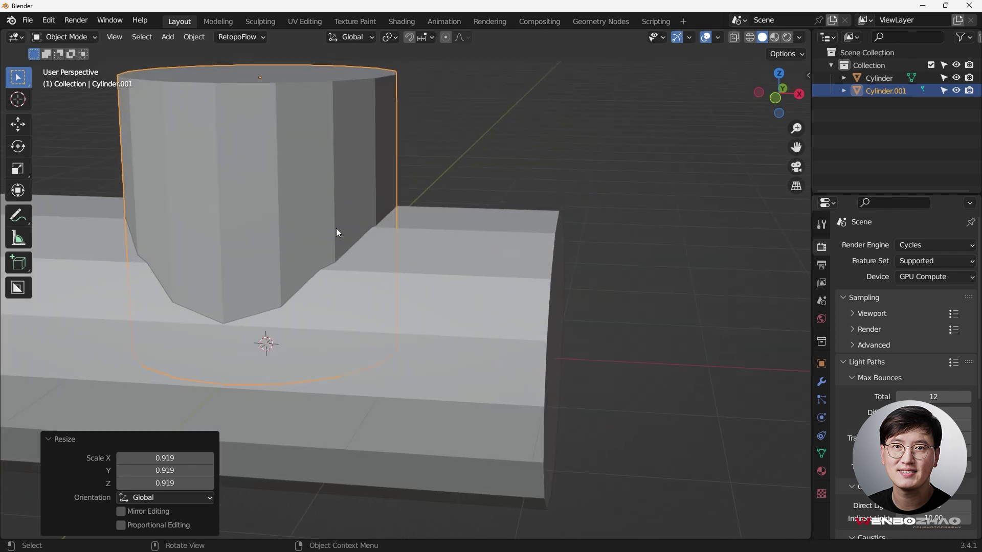
{"action": "scroll", "coordinate": [362, 228], "scroll_direction": "up", "scroll_amount": 2}
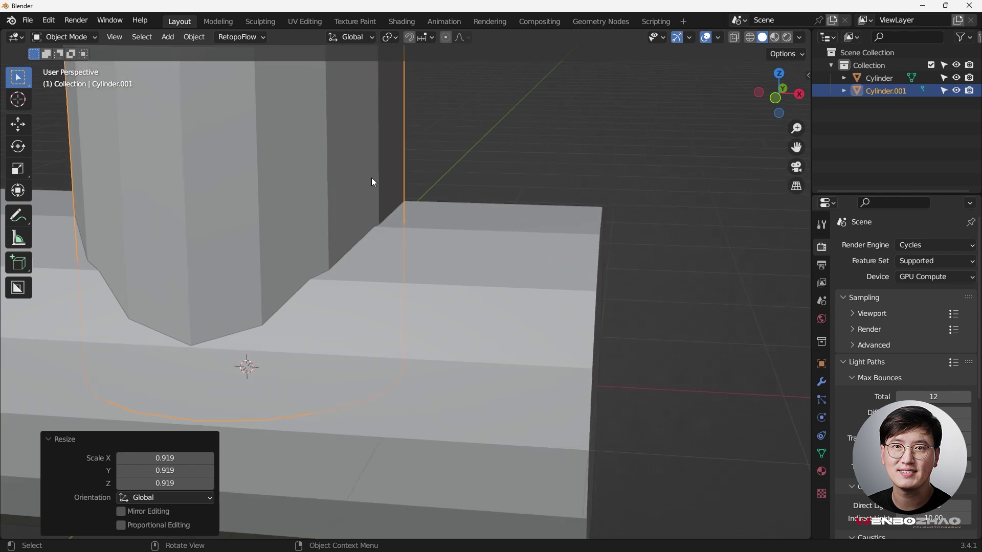
{"action": "scroll", "coordinate": [486, 297], "scroll_direction": "down", "scroll_amount": 3}
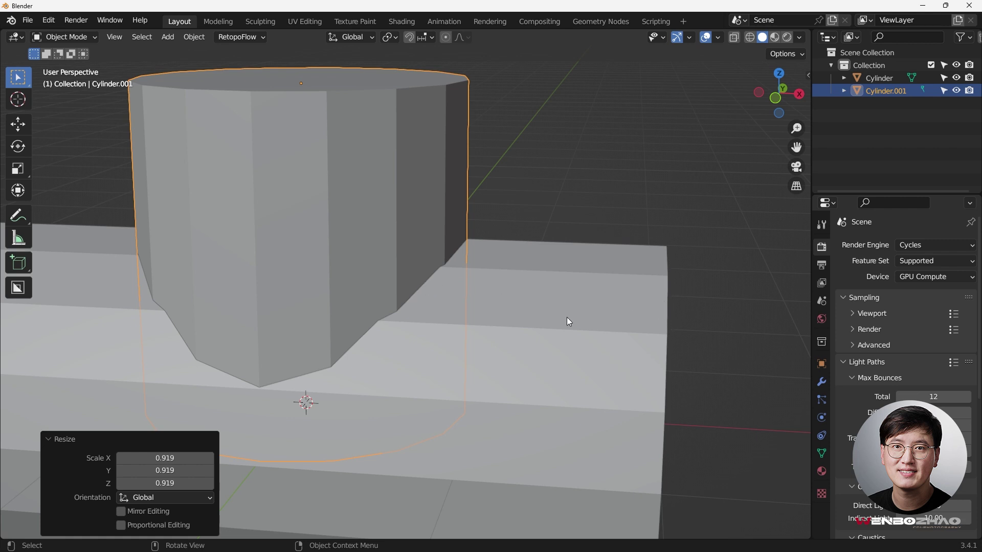
{"action": "key", "text": "ctrl+z"}
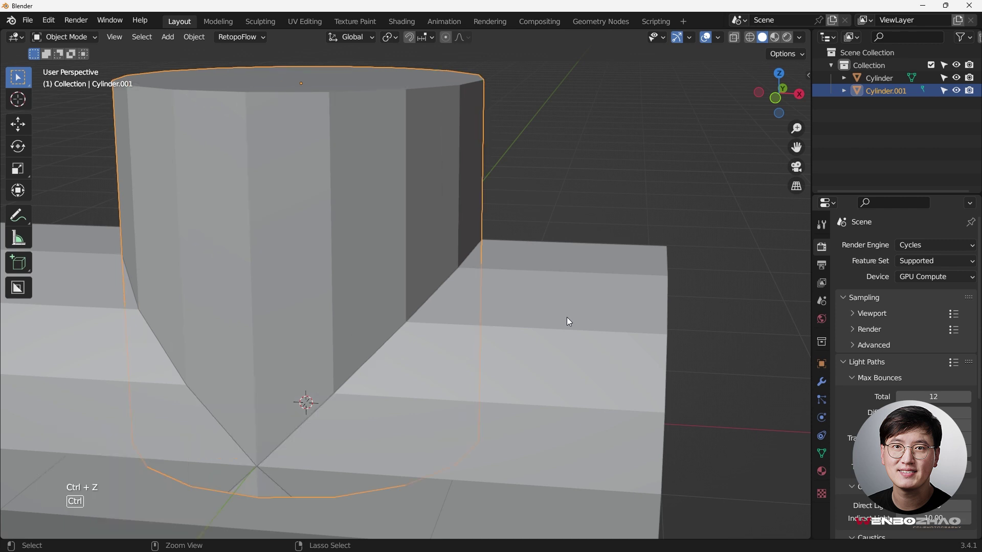
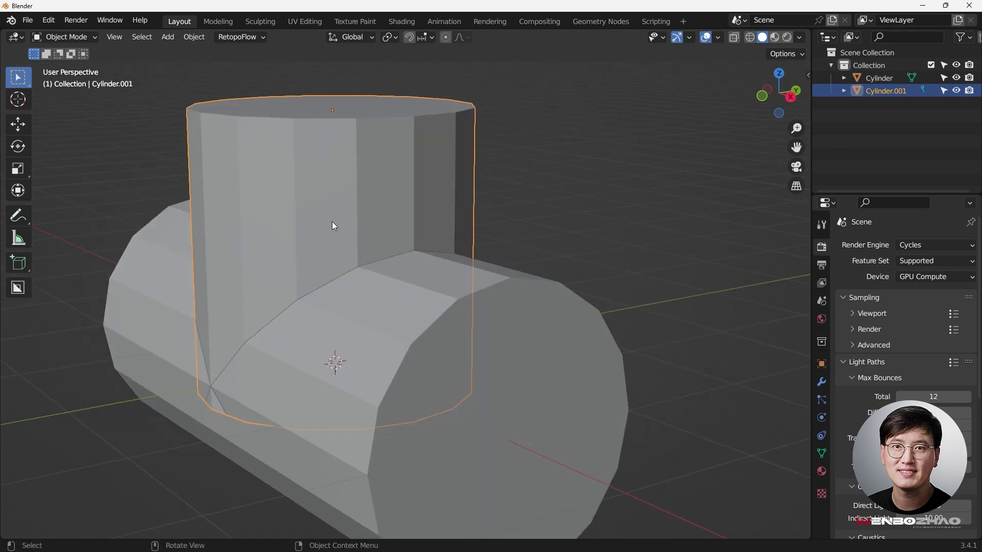
Step: Raise the upright cylinder about 0.16 m along the Z axis so its base approaches the lowest corner of the intersection
{"action": "middle_click_drag", "start_coordinate": [335, 300], "coordinate": [405, 256]}
{"action": "scroll", "coordinate": [410, 257], "scroll_direction": "up", "scroll_amount": 3}
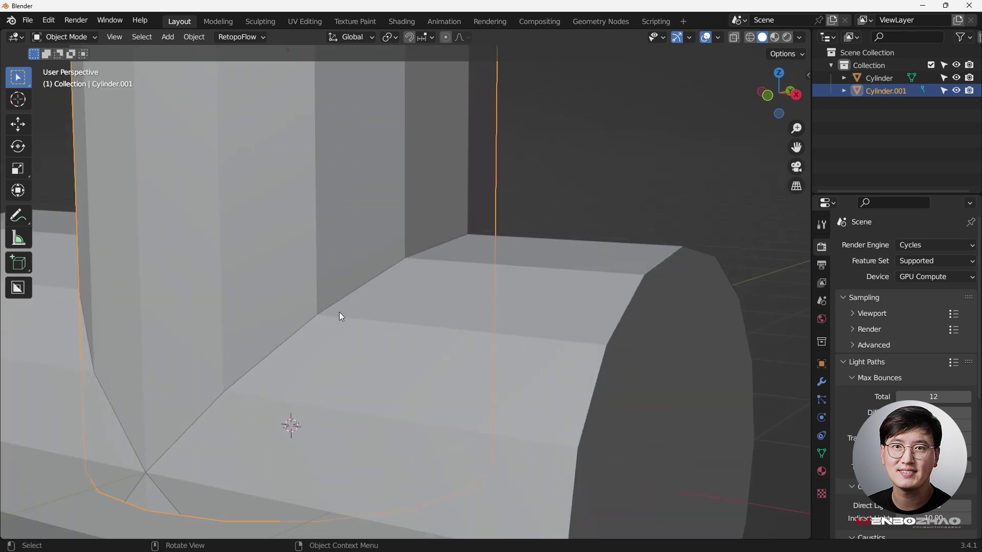
{"action": "scroll", "coordinate": [465, 369], "scroll_direction": "down", "scroll_amount": 3}
{"action": "middle_click_drag", "start_coordinate": [283, 403], "coordinate": [440, 301], "text": "shift"}
{"action": "scroll", "coordinate": [432, 327], "scroll_direction": "up", "scroll_amount": 3}
{"action": "middle_click_drag", "start_coordinate": [429, 345], "coordinate": [497, 326]}
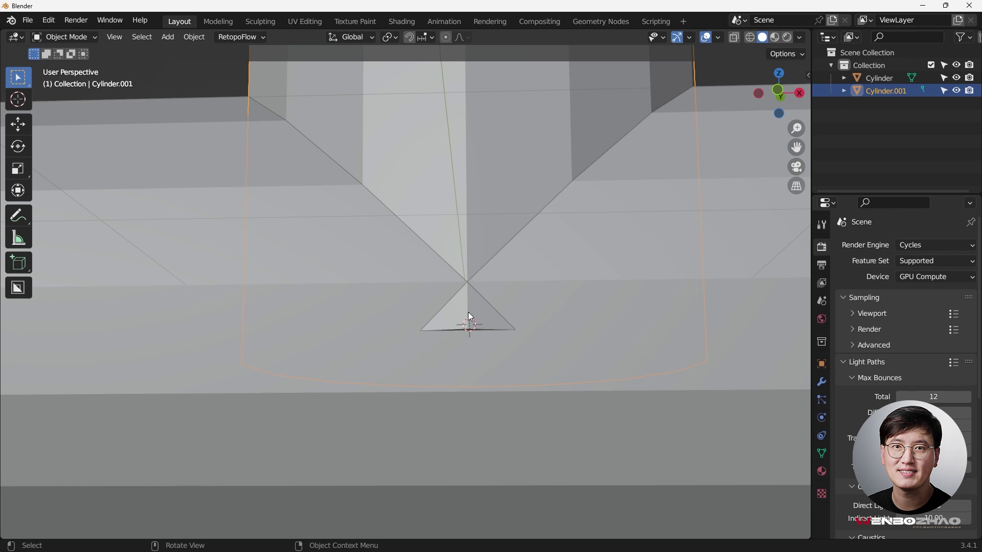
{"action": "key", "text": "g"}
{"action": "key", "text": "z"}
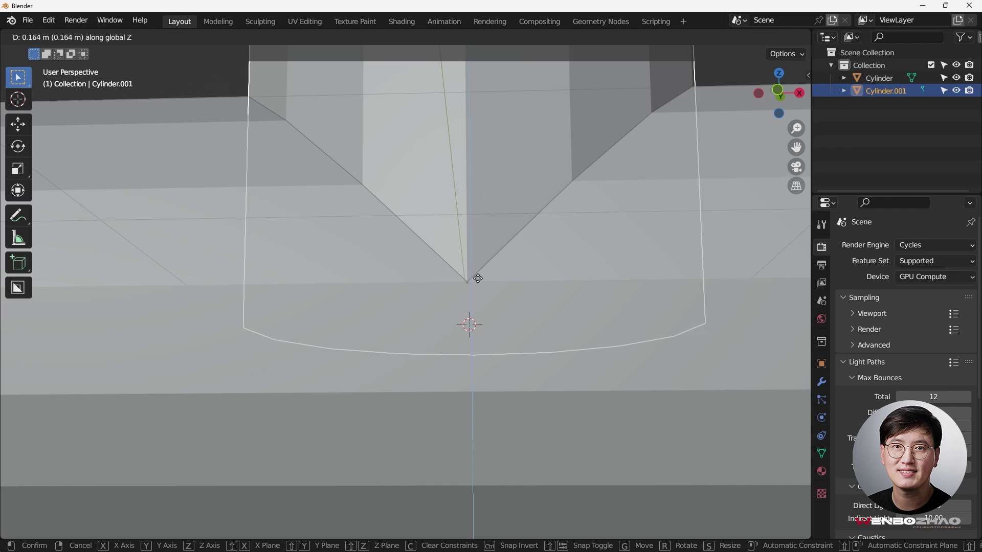
{"action": "left_click", "coordinate": [478, 280]}
Step: Raise the upright cylinder a further 0.008 m or so along the Z axis to shrink the small triangle below the intersection corner
{"action": "scroll", "coordinate": [478, 278], "scroll_direction": "up", "scroll_amount": 8}
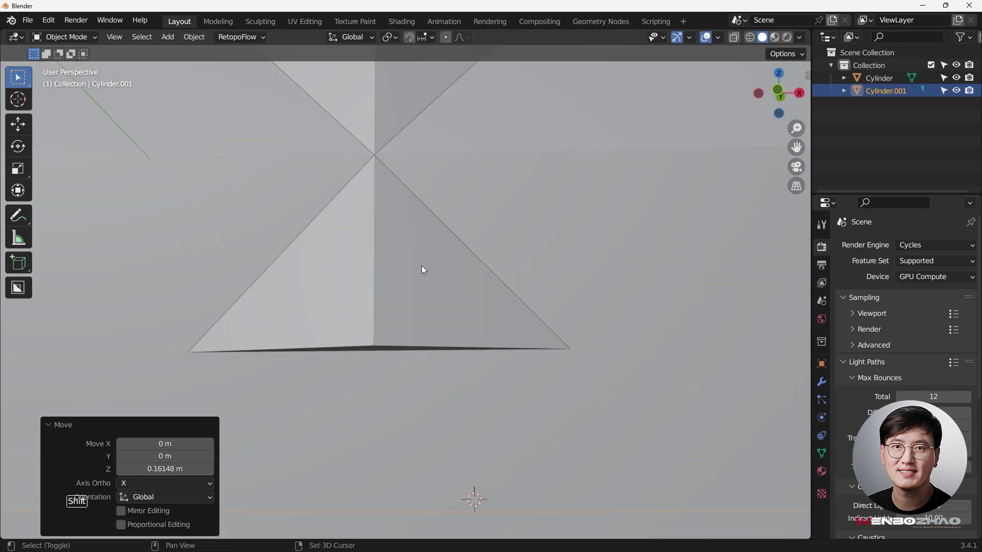
{"action": "middle_click_drag", "start_coordinate": [421, 263], "coordinate": [450, 306], "text": "shift"}
{"action": "scroll", "coordinate": [441, 306], "scroll_direction": "down", "scroll_amount": 4}
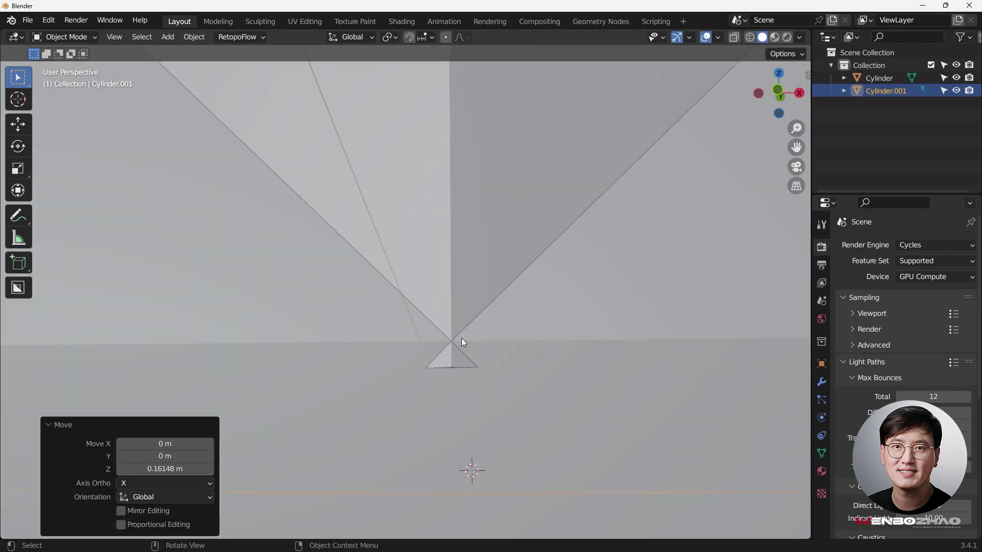
{"action": "key", "text": "g"}
{"action": "key", "text": "z"}
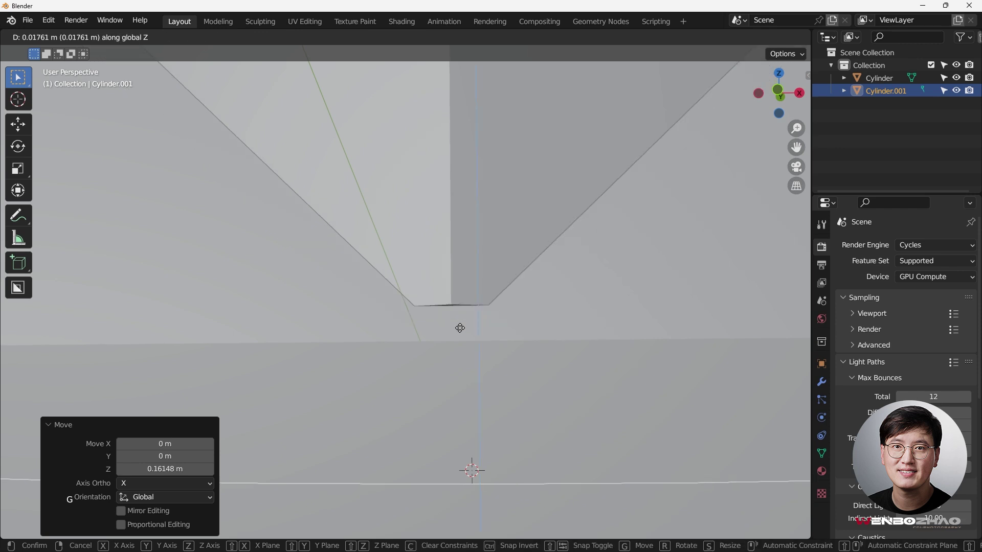
{"action": "left_click", "coordinate": [462, 334]}
Step: Lower the upright cylinder about 0.0017 m along the Z axis so its base passes just below the intersection corner
{"action": "scroll", "coordinate": [431, 338], "scroll_direction": "up", "scroll_amount": 4}
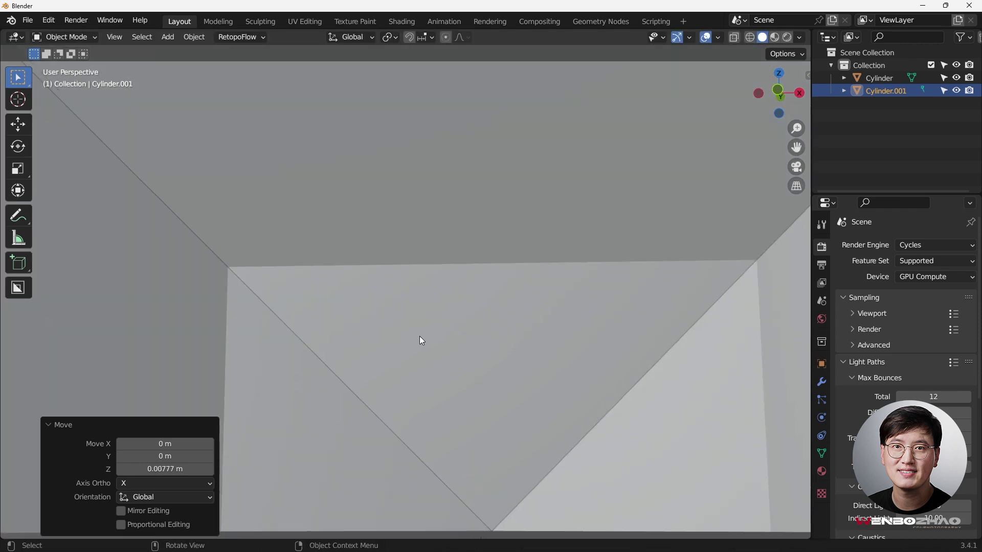
{"action": "scroll", "coordinate": [418, 338], "scroll_direction": "down", "scroll_amount": 4}
{"action": "middle_click_drag", "start_coordinate": [265, 313], "coordinate": [500, 288]}
{"action": "scroll", "coordinate": [498, 284], "scroll_direction": "up", "scroll_amount": 1}
{"action": "scroll", "coordinate": [498, 284], "scroll_direction": "down", "scroll_amount": 1}
{"action": "left_click", "coordinate": [493, 278]}
{"action": "key", "text": "g"}
{"action": "right_click", "coordinate": [494, 280]}
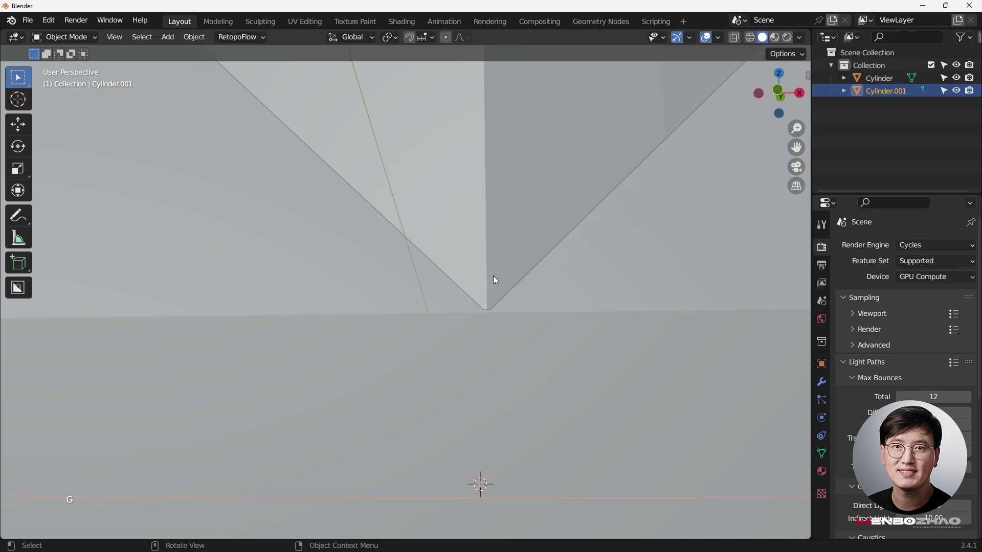
{"action": "key", "text": "g"}
{"action": "key", "text": "z"}
{"action": "left_click", "coordinate": [496, 281]}
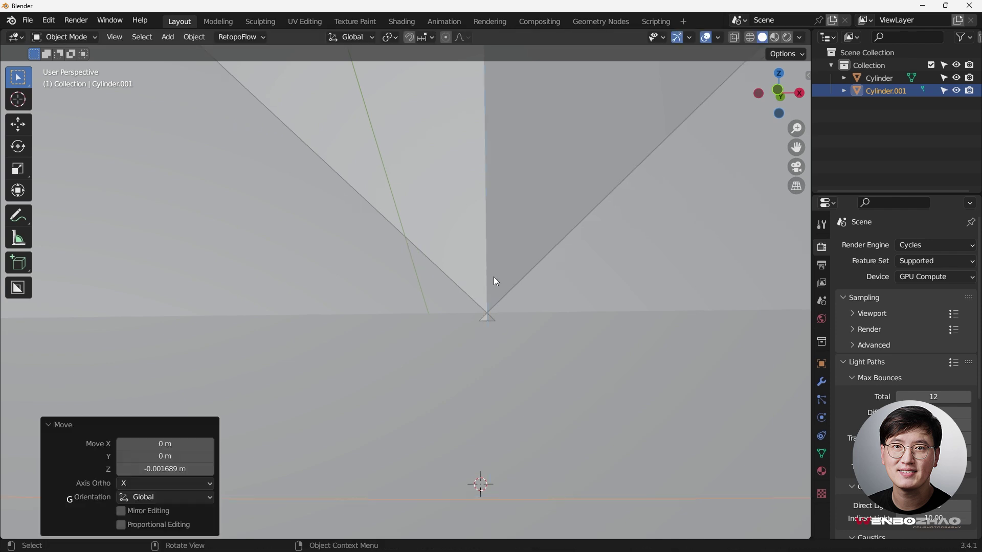
Step: Move the upright cylinder down about 0.03 m along the Z axis in the front view, slightly past the horizontal cylinder's centre line
{"action": "scroll", "coordinate": [494, 281], "scroll_direction": "down", "scroll_amount": 1}
{"action": "scroll", "coordinate": [499, 306], "scroll_direction": "up", "scroll_amount": 2}
{"action": "scroll", "coordinate": [460, 218], "scroll_direction": "down", "scroll_amount": 1}
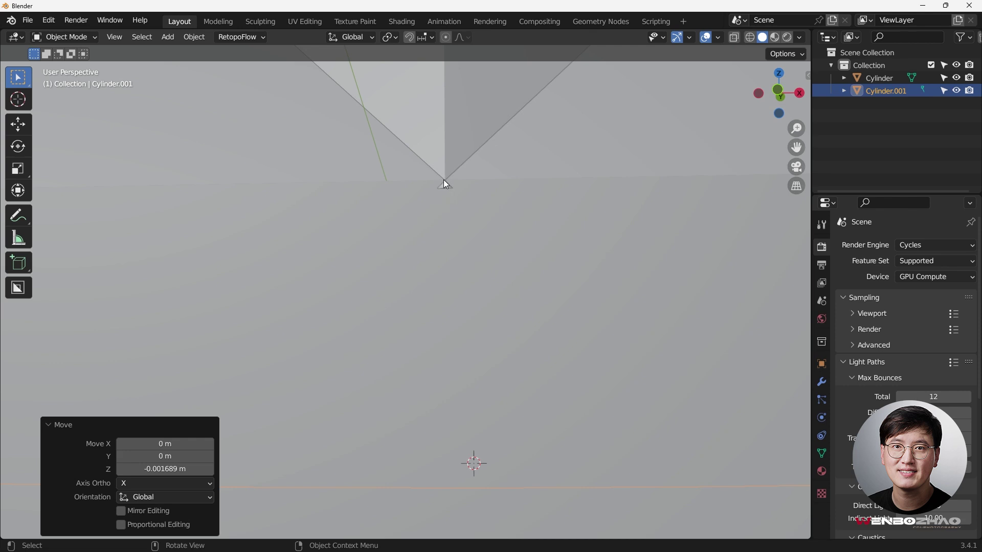
{"action": "key", "text": "g"}
{"action": "right_click", "coordinate": [454, 205]}
{"action": "key", "text": "KP_1"}
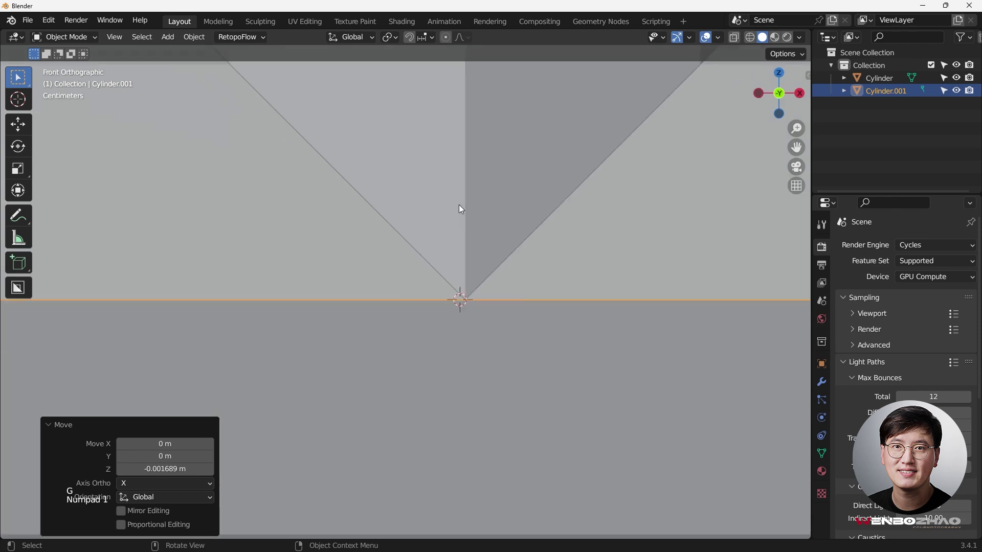
{"action": "key", "text": "g"}
{"action": "middle_click", "coordinate": [489, 205]}
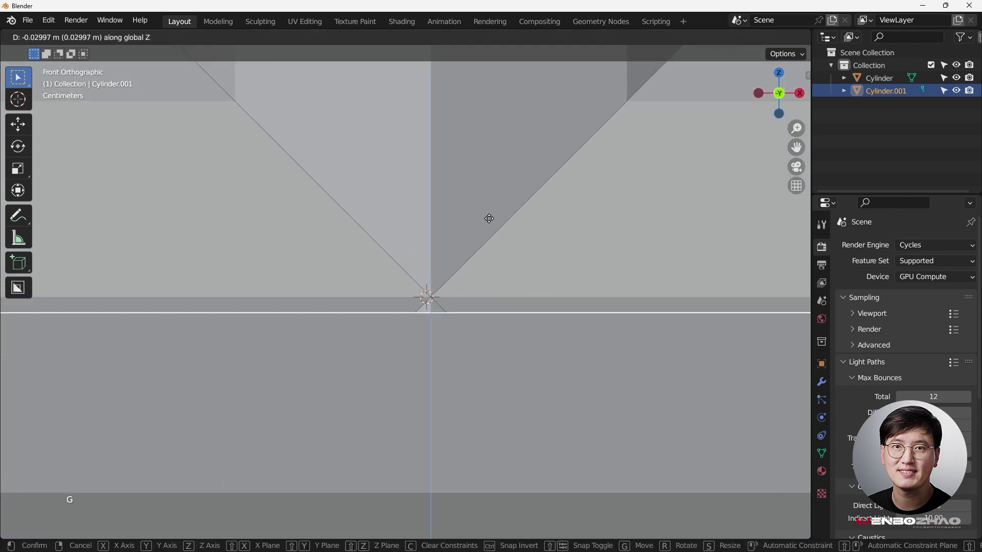
{"action": "left_click", "coordinate": [489, 223]}
Step: Select the horizontal cylinder and check the lowest corner of its intersection with the upright cylinder up close and from the front
{"action": "left_click", "coordinate": [480, 276]}
{"action": "scroll", "coordinate": [481, 281], "scroll_direction": "down", "scroll_amount": 3}
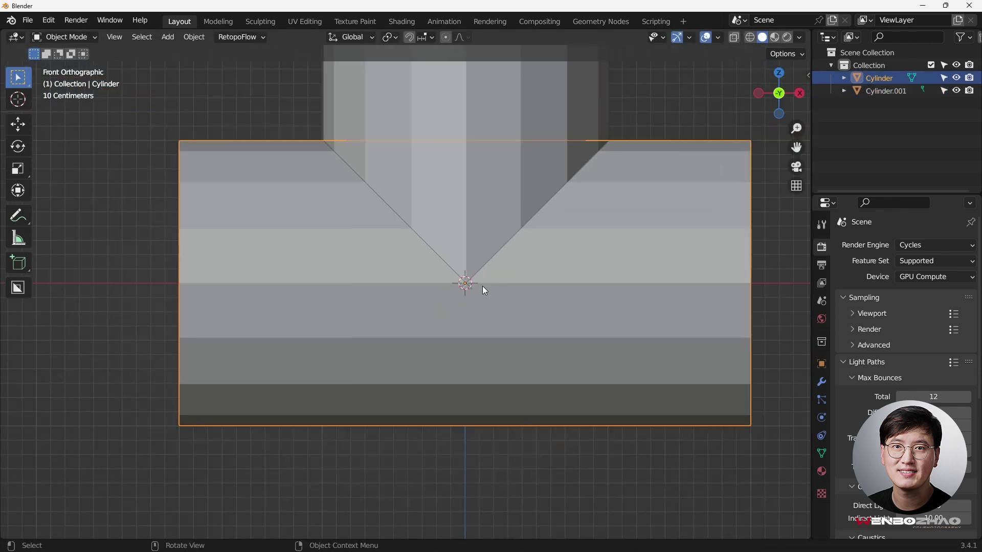
{"action": "middle_click_drag", "start_coordinate": [483, 284], "coordinate": [501, 275]}
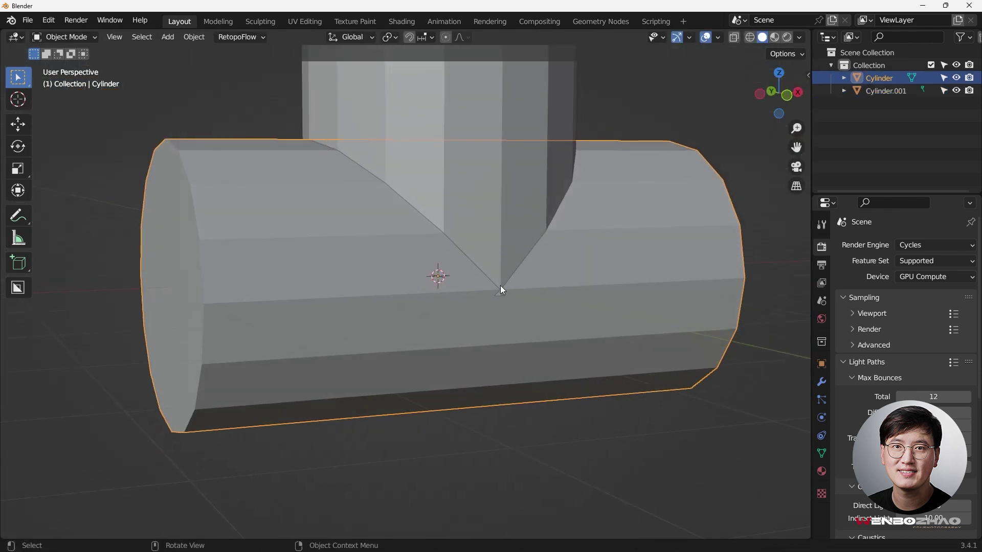
{"action": "scroll", "coordinate": [501, 285], "scroll_direction": "up", "scroll_amount": 2}
{"action": "scroll", "coordinate": [499, 299], "scroll_direction": "down", "scroll_amount": 5}
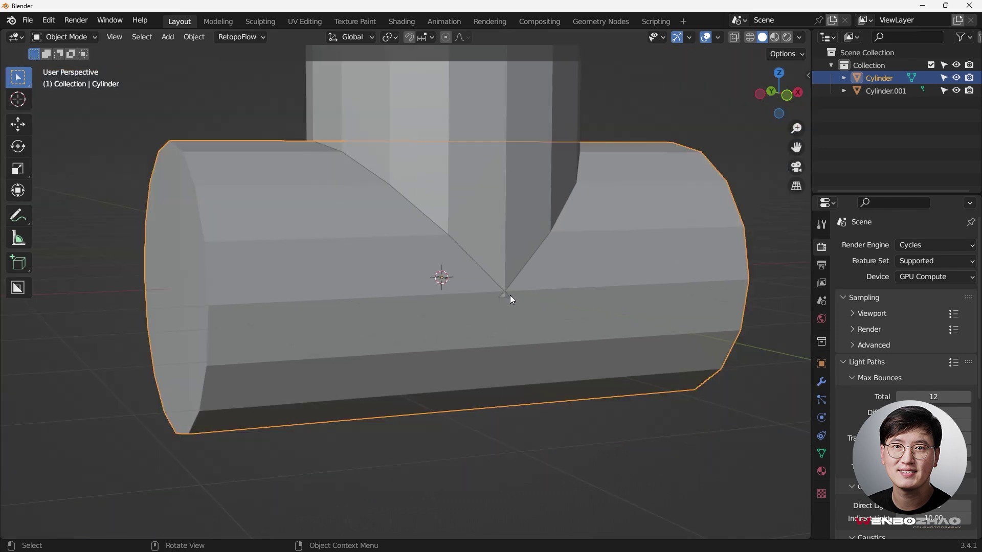
{"action": "middle_click_drag", "start_coordinate": [510, 295], "coordinate": [284, 340]}
{"action": "key", "text": "KP_1"}
{"action": "middle_click_drag", "start_coordinate": [358, 310], "coordinate": [298, 320], "text": "shift"}
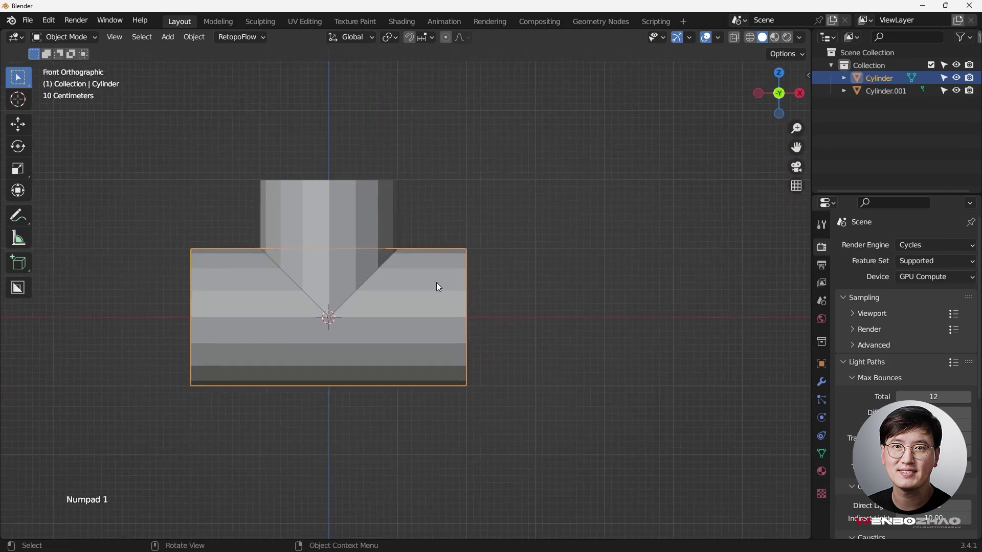
{"action": "middle_click_drag", "start_coordinate": [427, 297], "coordinate": [508, 262], "text": "shift"}
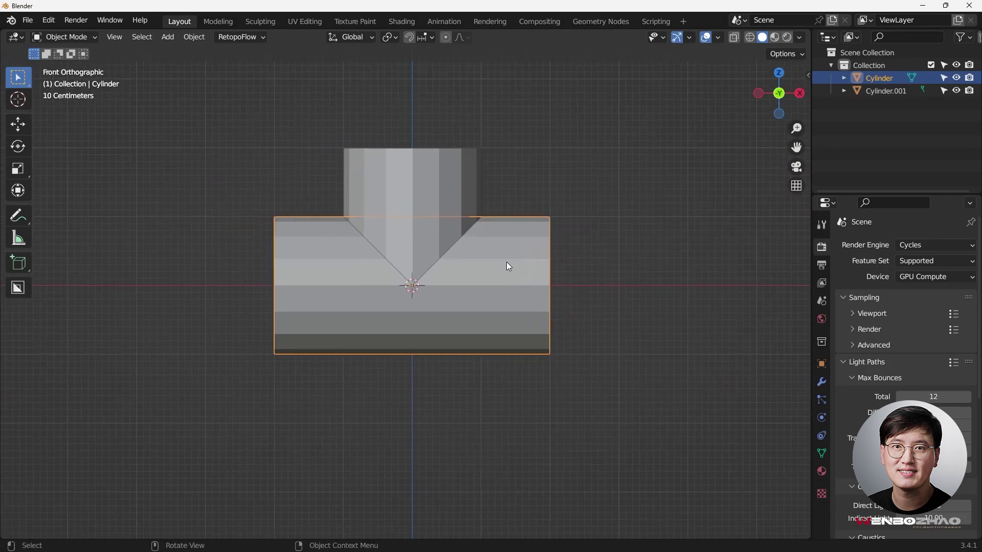
Step: Add a Boolean modifier to the horizontal cylinder, set it to Union with the upright cylinder Cylinder.001, and apply it
{"action": "left_click", "coordinate": [822, 382]}
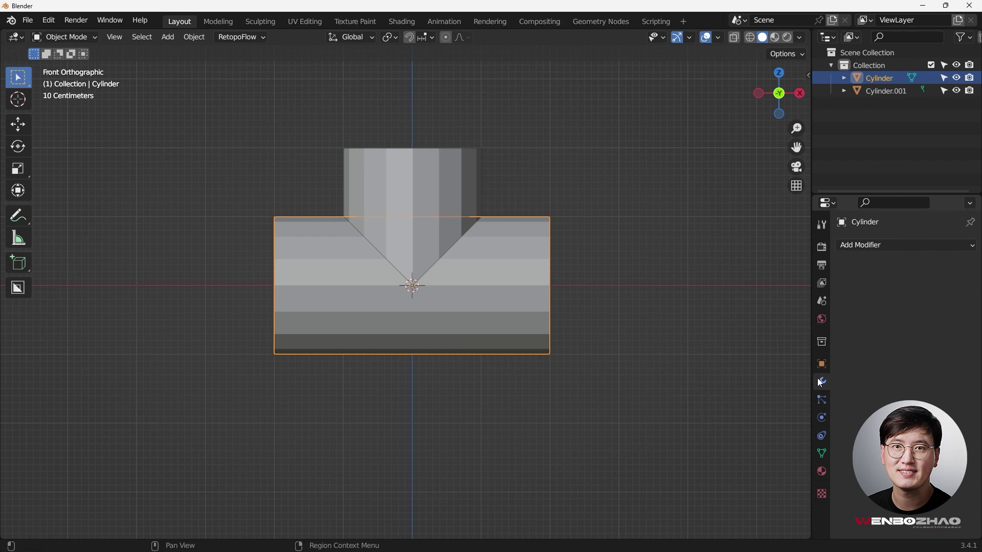
{"action": "left_click", "coordinate": [860, 246]}
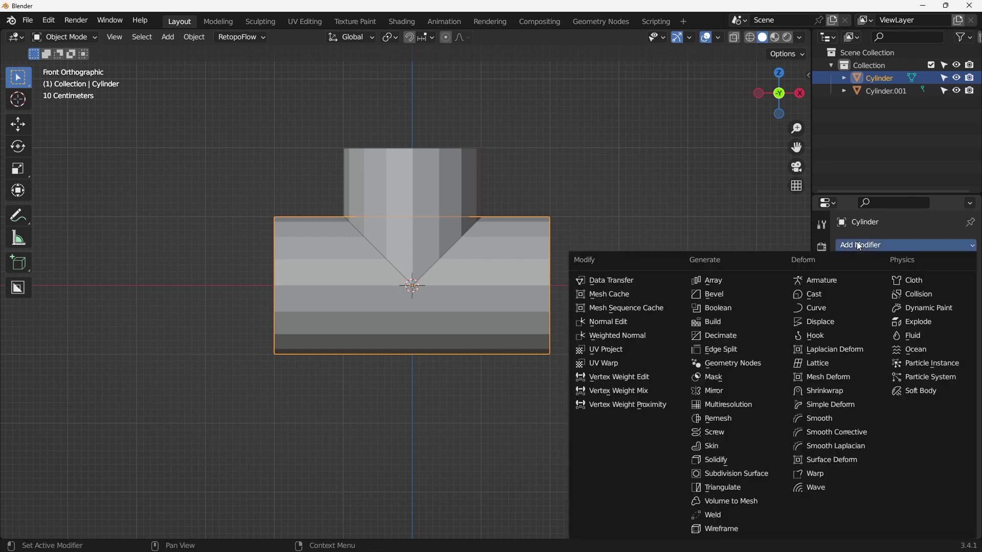
{"action": "left_click", "coordinate": [727, 309]}
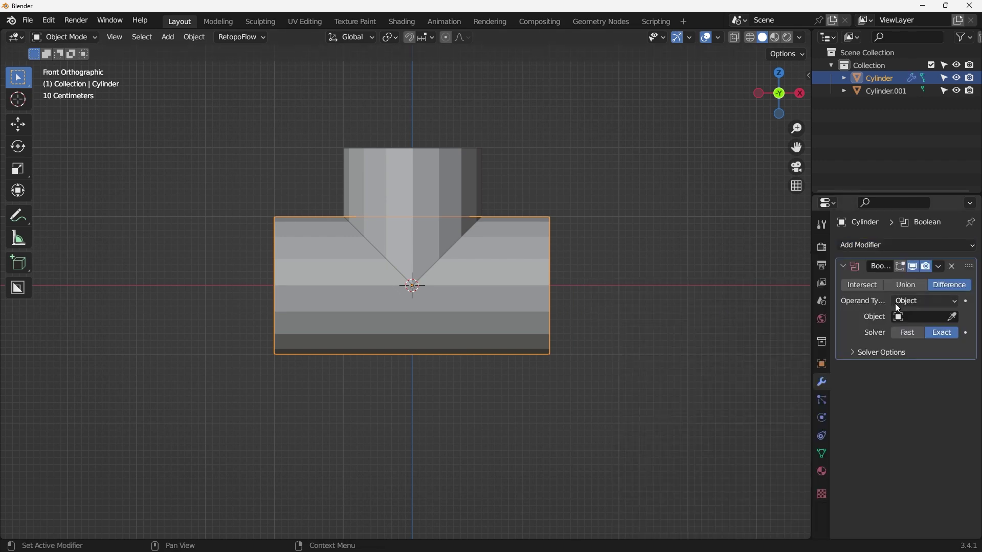
{"action": "left_click", "coordinate": [914, 285]}
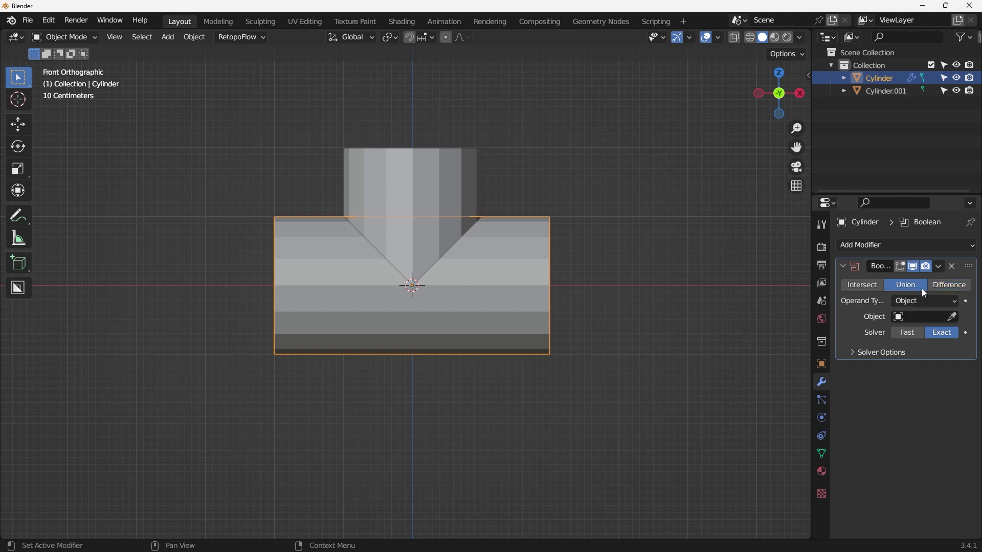
{"action": "left_click", "coordinate": [954, 318]}
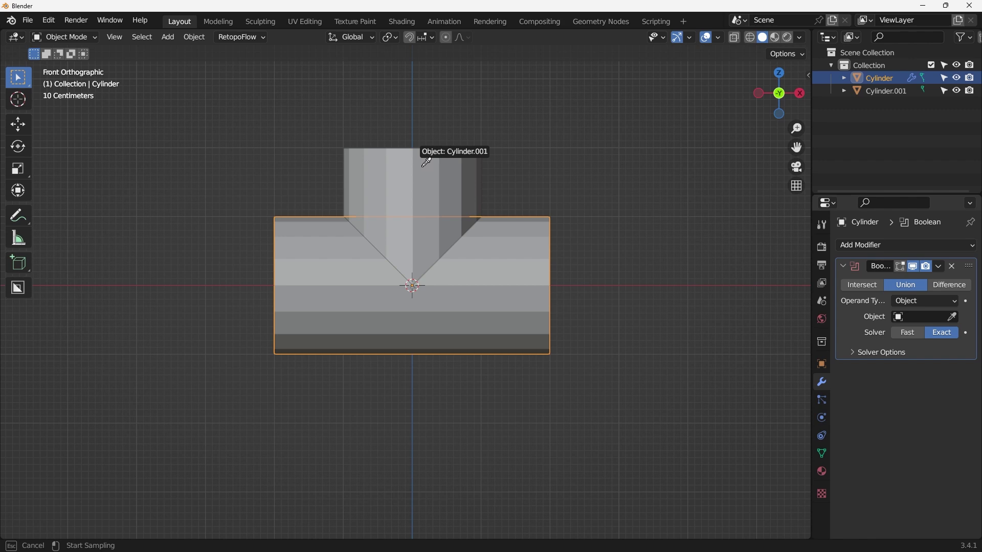
{"action": "left_click", "coordinate": [424, 166]}
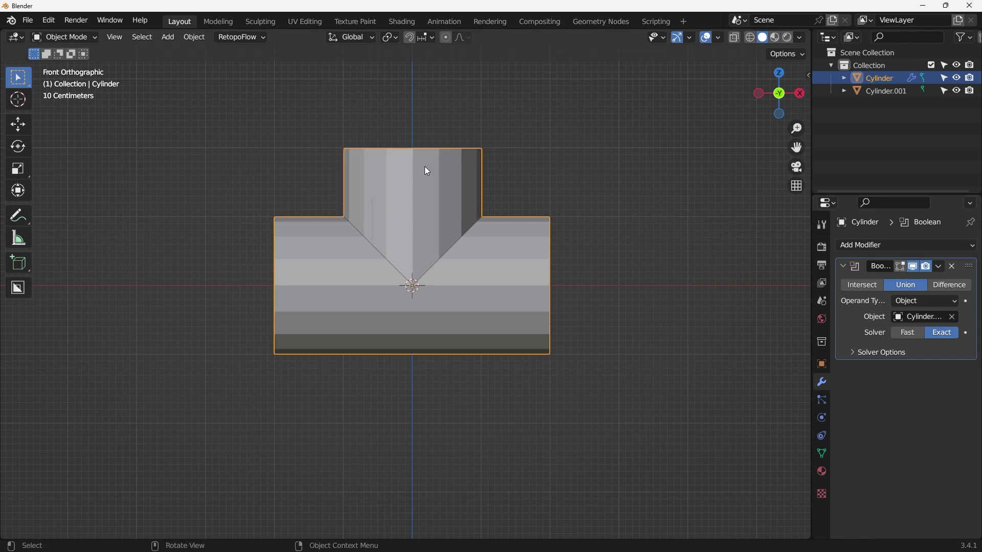
{"action": "left_click", "coordinate": [939, 266]}
{"action": "left_click", "coordinate": [875, 281]}
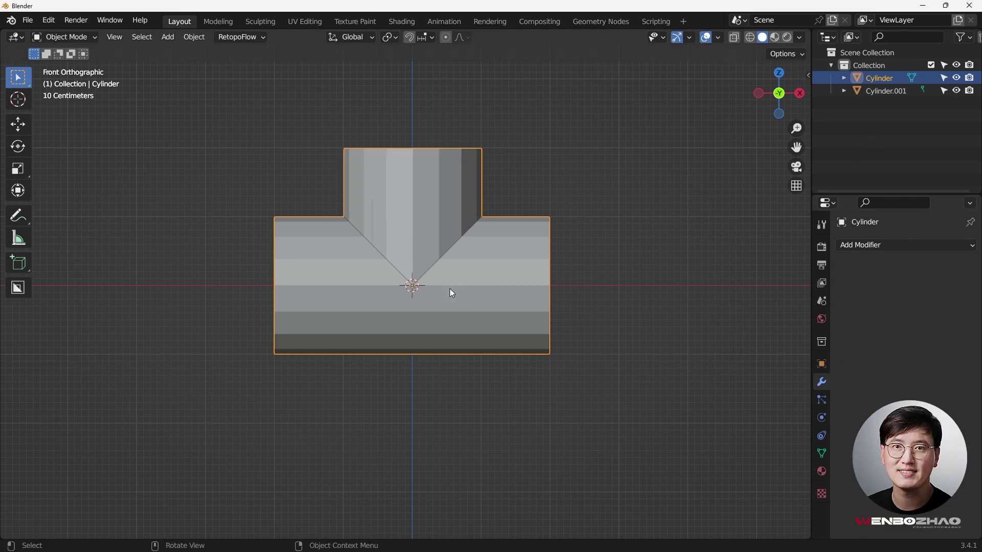
Step: Inspect the united pipe mesh, trying to move it aside from the original upright cylinder that overlaps it
{"action": "middle_click_drag", "start_coordinate": [447, 214], "coordinate": [471, 243]}
{"action": "scroll", "coordinate": [440, 174], "scroll_direction": "up", "scroll_amount": 3}
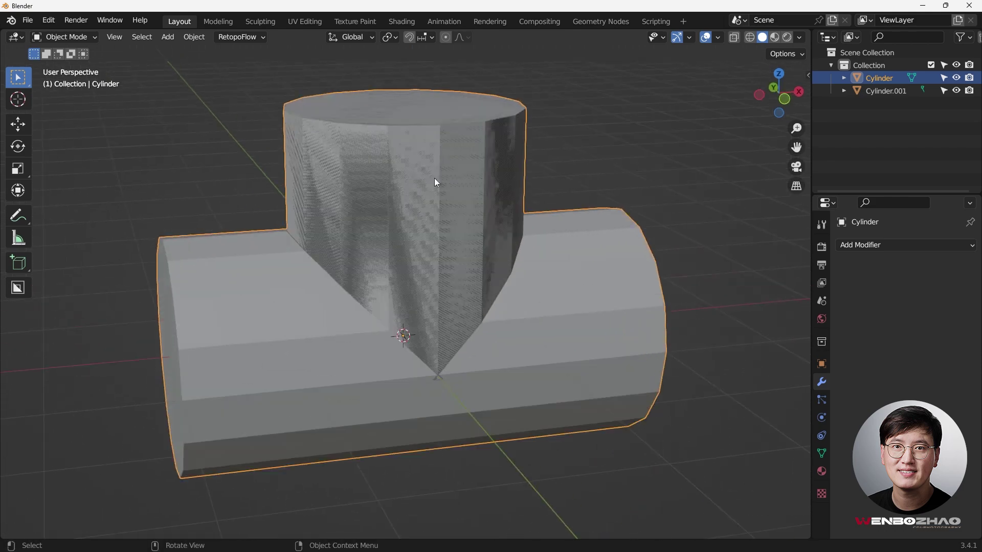
{"action": "middle_click_drag", "start_coordinate": [467, 210], "coordinate": [443, 255]}
{"action": "scroll", "coordinate": [444, 256], "scroll_direction": "down", "scroll_amount": 3}
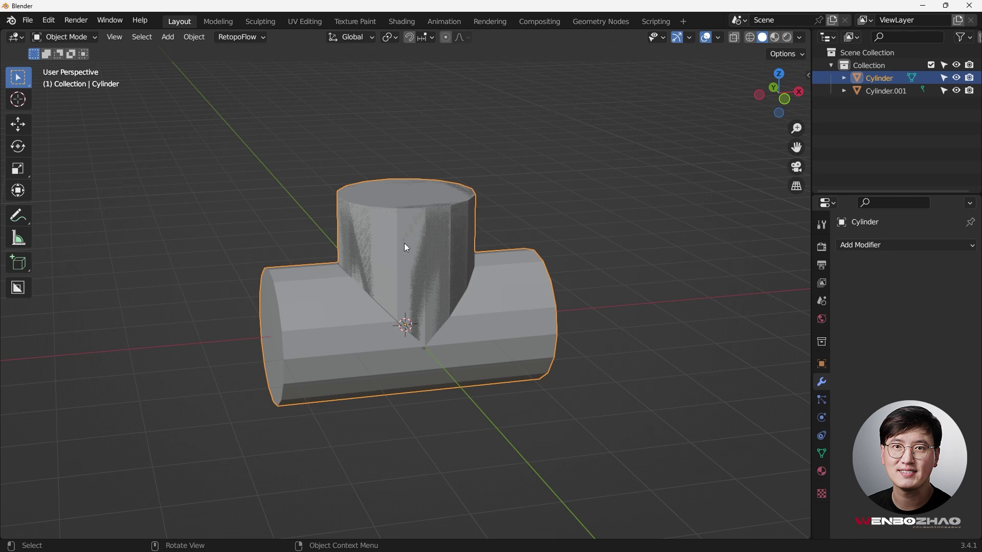
{"action": "left_click", "coordinate": [957, 91]}
{"action": "left_click", "coordinate": [957, 91]}
{"action": "key", "text": "g"}
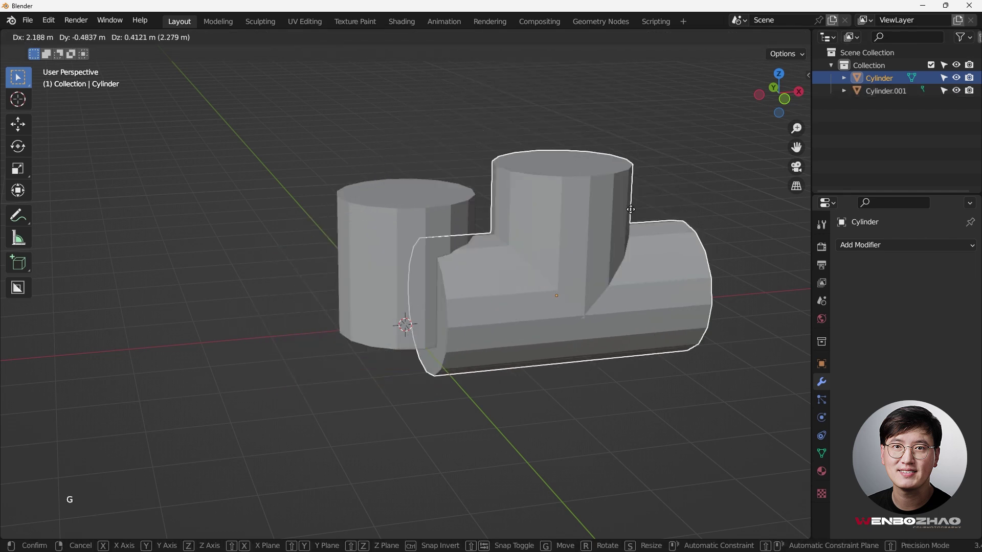
{"action": "left_click", "coordinate": [642, 262]}
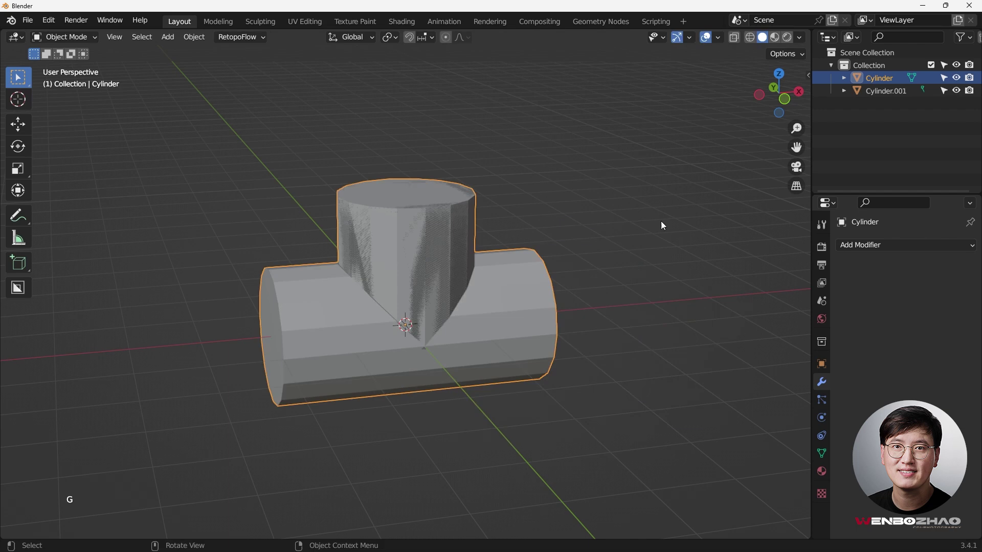
Step: Hide the original upright cylinder Cylinder.001 and open the united pipe mesh in Edit Mode
{"action": "left_click", "coordinate": [957, 78]}
{"action": "left_click", "coordinate": [956, 91]}
{"action": "left_click", "coordinate": [957, 78]}
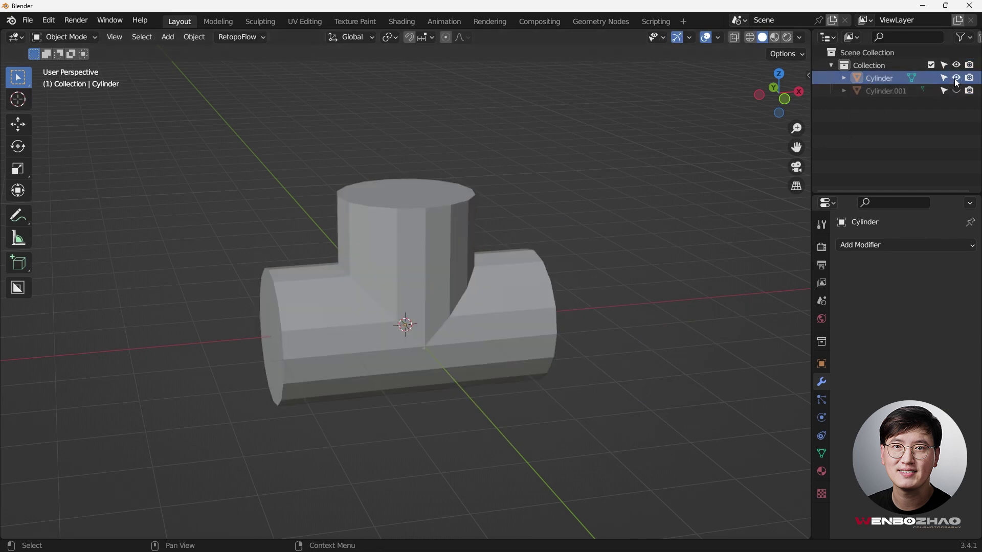
{"action": "left_click", "coordinate": [879, 90]}
{"action": "middle_click_drag", "start_coordinate": [502, 262], "coordinate": [344, 304]}
{"action": "key", "text": "KP_1"}
{"action": "left_click", "coordinate": [424, 250]}
{"action": "key", "text": "Tab"}
Step: Delete the three selected stray vertices of the small triangle just below the lowest corner of the intersection on one side
{"action": "scroll", "coordinate": [450, 353], "scroll_direction": "up", "scroll_amount": 2}
{"action": "left_click_drag", "start_coordinate": [367, 277], "coordinate": [412, 292]}
{"action": "scroll", "coordinate": [437, 298], "scroll_direction": "down", "scroll_amount": 2}
{"action": "middle_click_drag", "start_coordinate": [437, 298], "coordinate": [319, 300], "text": "shift"}
{"action": "scroll", "coordinate": [734, 316], "scroll_direction": "up", "scroll_amount": 3}
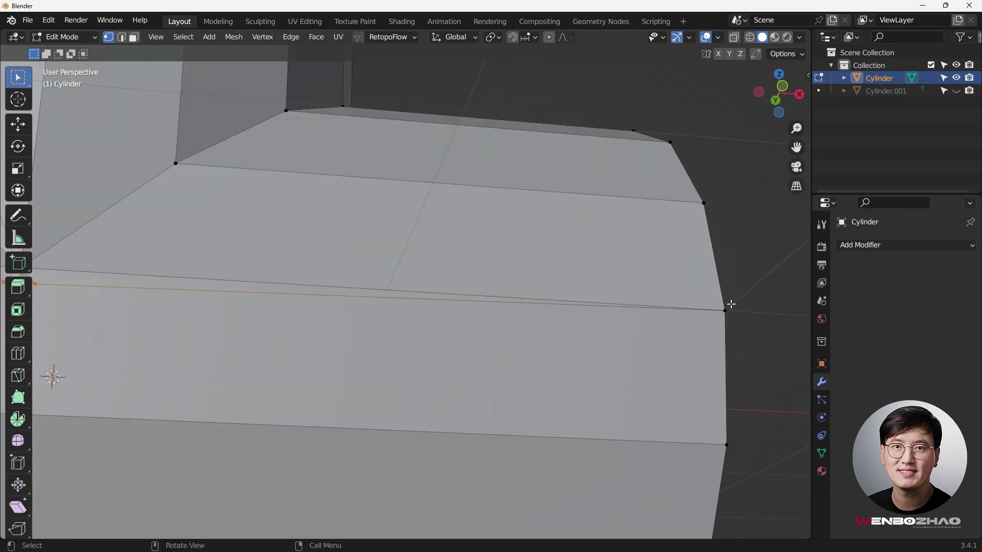
{"action": "middle_click_drag", "start_coordinate": [726, 316], "coordinate": [666, 327]}
{"action": "scroll", "coordinate": [659, 326], "scroll_direction": "down", "scroll_amount": 2}
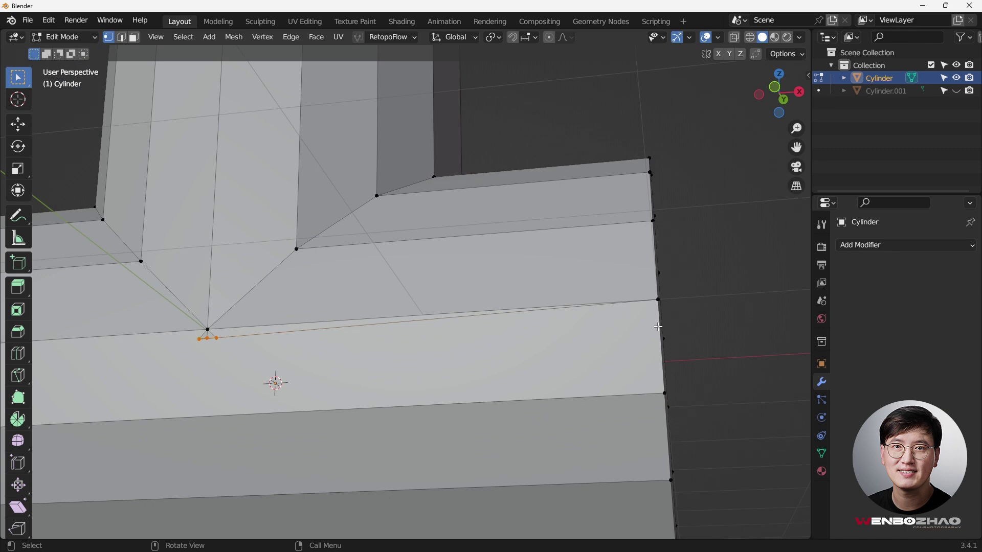
{"action": "middle_click_drag", "start_coordinate": [223, 346], "coordinate": [411, 250]}
{"action": "scroll", "coordinate": [273, 335], "scroll_direction": "up", "scroll_amount": 2}
{"action": "scroll", "coordinate": [341, 315], "scroll_direction": "up", "scroll_amount": 1}
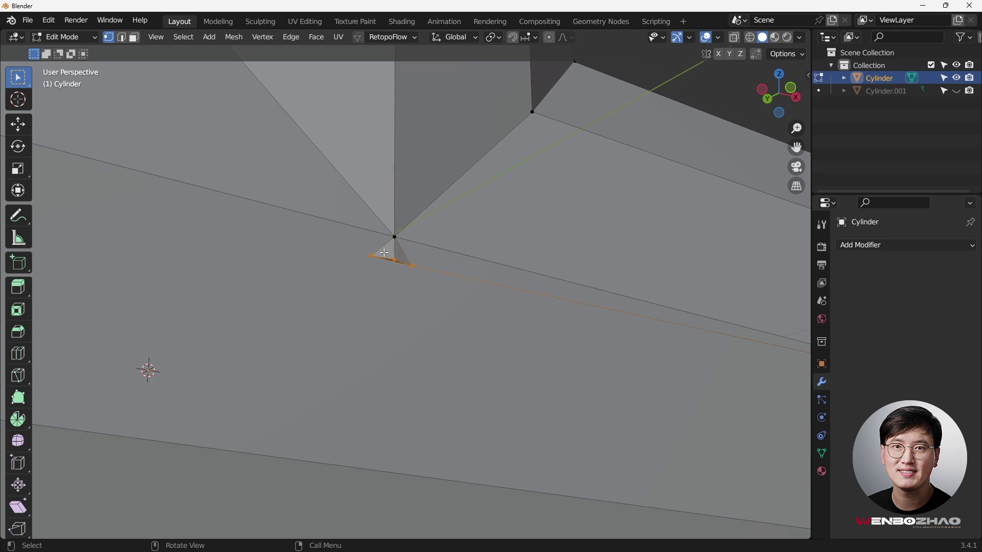
{"action": "key", "text": "x"}
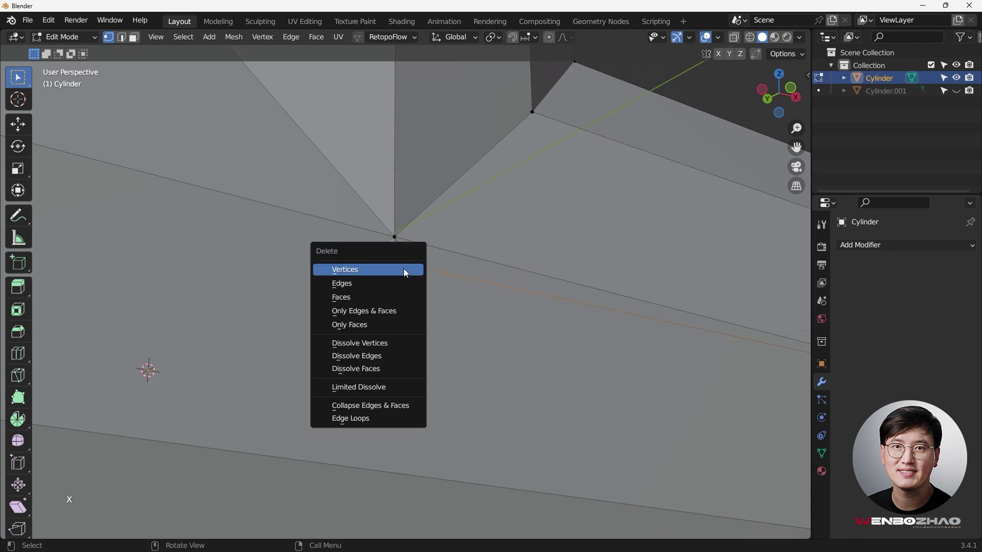
{"action": "left_click", "coordinate": [404, 271]}
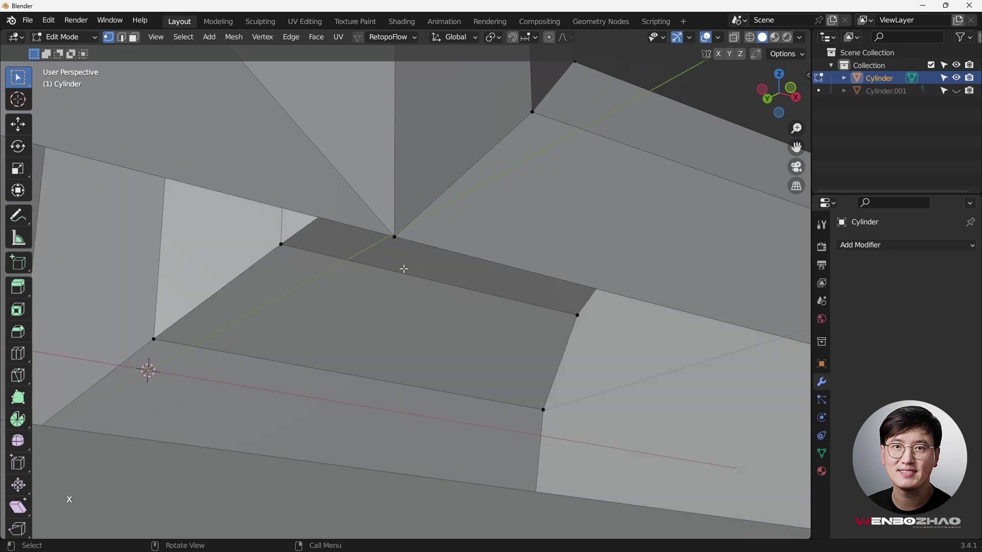
{"action": "scroll", "coordinate": [404, 269], "scroll_direction": "down", "scroll_amount": 3}
{"action": "middle_click_drag", "start_coordinate": [396, 275], "coordinate": [331, 334]}
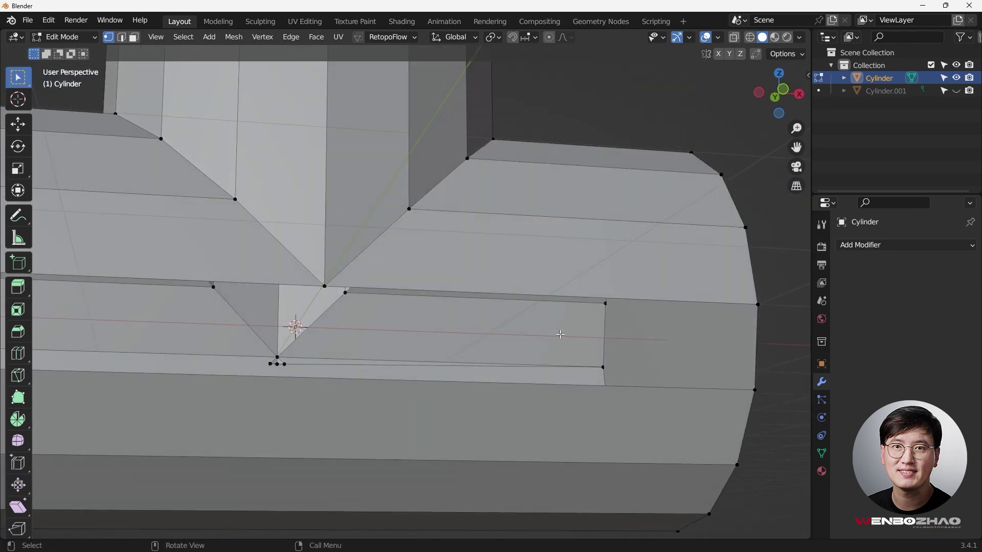
Step: Undo the vertex deletion and dissolve the three stray vertices just below the intersection's lowest corner instead
{"action": "middle_click_drag", "start_coordinate": [557, 335], "coordinate": [574, 332]}
{"action": "key", "text": "ctrl+z"}
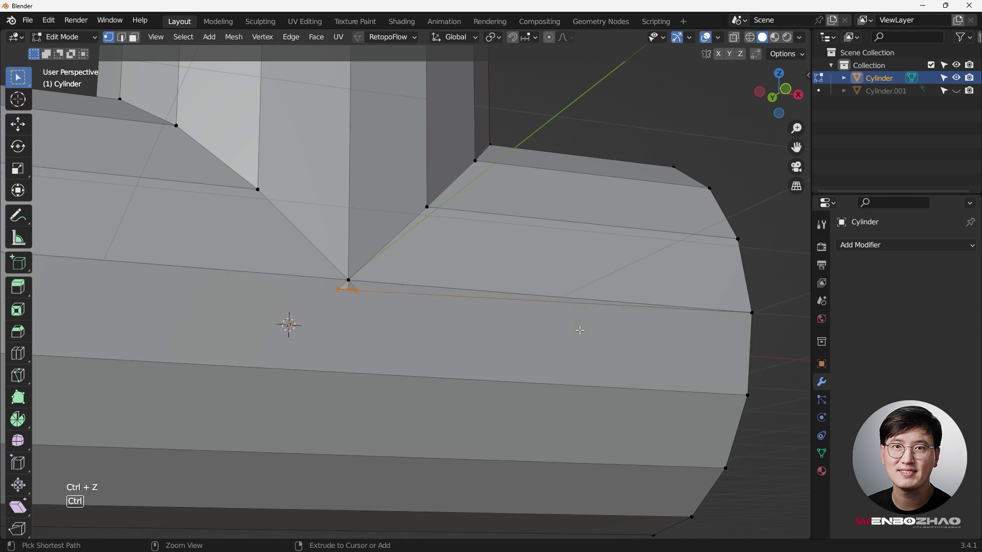
{"action": "key", "text": "x"}
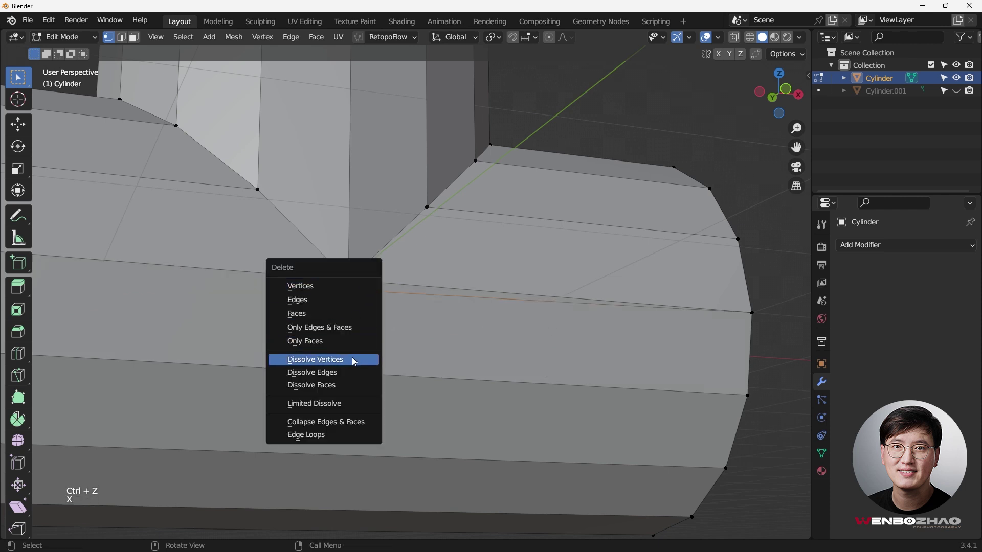
{"action": "left_click", "coordinate": [354, 361]}
{"action": "middle_click_drag", "start_coordinate": [353, 266], "coordinate": [398, 292], "text": "shift"}
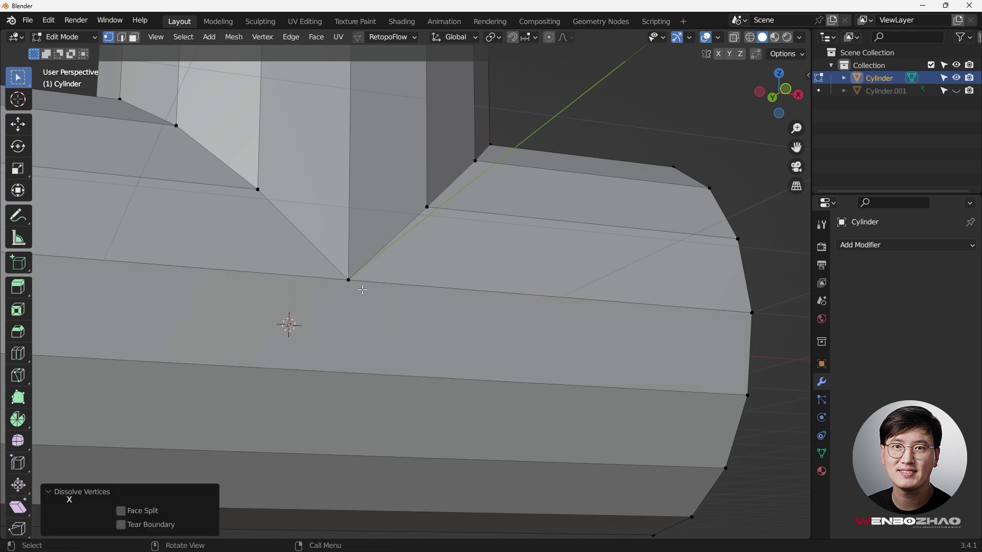
{"action": "left_click", "coordinate": [356, 277]}
{"action": "scroll", "coordinate": [272, 324], "scroll_direction": "up", "scroll_amount": 1}
{"action": "scroll", "coordinate": [415, 383], "scroll_direction": "down", "scroll_amount": 2}
{"action": "left_click", "coordinate": [398, 335]}
{"action": "scroll", "coordinate": [395, 308], "scroll_direction": "down", "scroll_amount": 2}
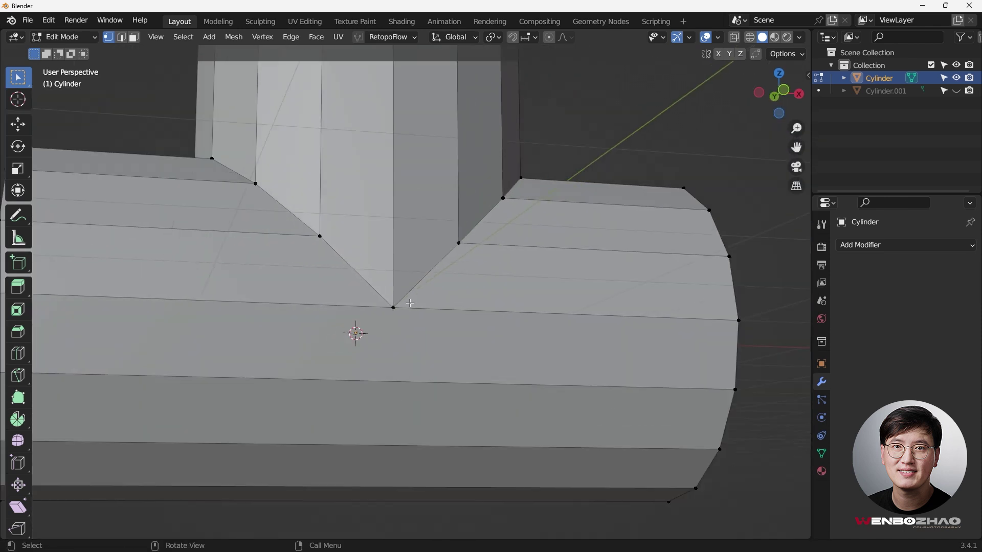
Step: Inspect the remaining intersection vertices and the lowest corner on the cleaned side, up close and from the front
{"action": "scroll", "coordinate": [456, 225], "scroll_direction": "up", "scroll_amount": 2}
{"action": "left_click", "coordinate": [467, 251]}
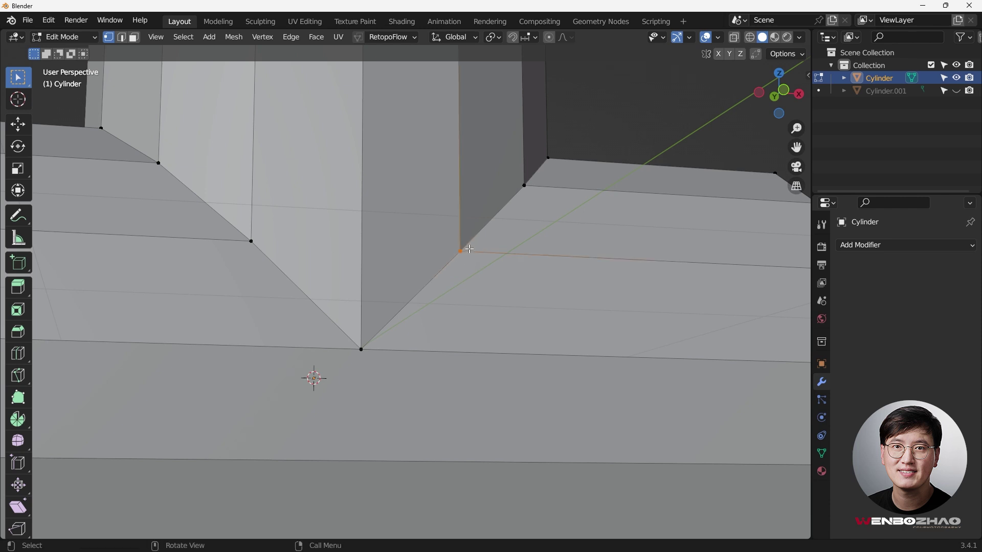
{"action": "scroll", "coordinate": [471, 278], "scroll_direction": "down", "scroll_amount": 2}
{"action": "middle_click_drag", "start_coordinate": [465, 289], "coordinate": [417, 338]}
{"action": "scroll", "coordinate": [353, 379], "scroll_direction": "up", "scroll_amount": 1}
{"action": "left_click", "coordinate": [362, 351]}
{"action": "scroll", "coordinate": [362, 351], "scroll_direction": "down", "scroll_amount": 3}
{"action": "scroll", "coordinate": [382, 183], "scroll_direction": "up", "scroll_amount": 1}
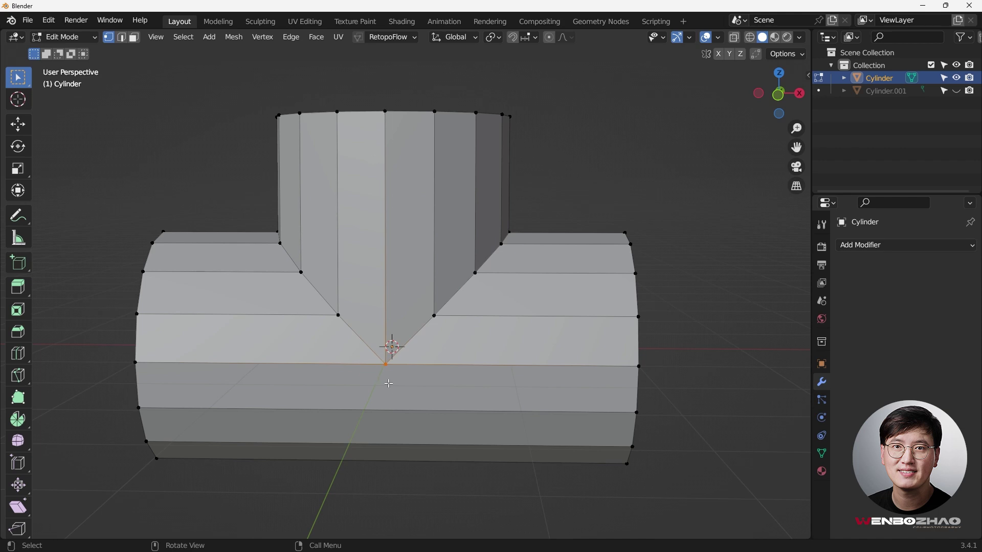
{"action": "mouse_move", "coordinate": [398, 381]}
{"action": "middle_mouse_down"}
{"action": "mouse_move", "coordinate": [371, 364]}
{"action": "mouse_move", "coordinate": [385, 379]}
{"action": "middle_mouse_up"}
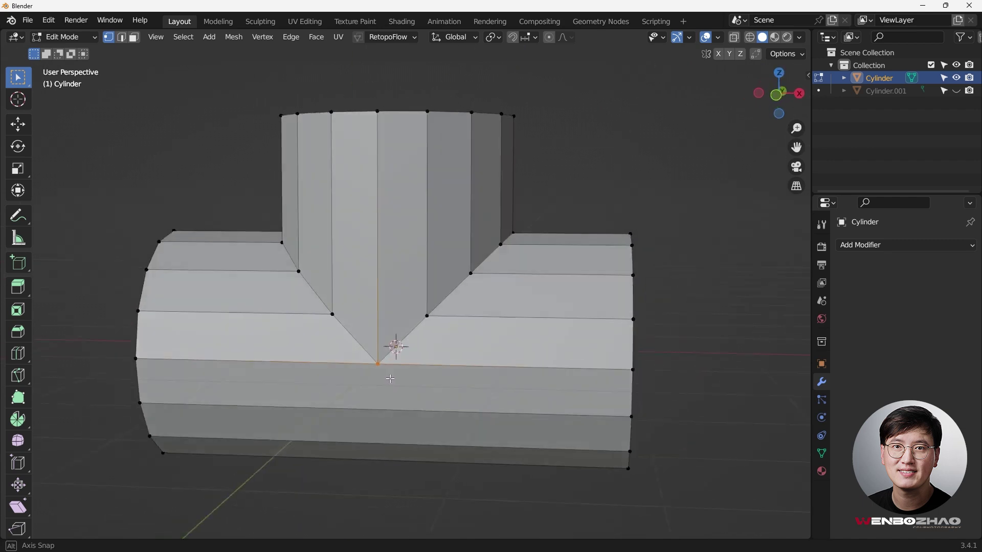
{"action": "key", "text": "KP_1"}
{"action": "scroll", "coordinate": [385, 379], "scroll_direction": "down", "scroll_amount": 1}
{"action": "scroll", "coordinate": [387, 363], "scroll_direction": "up", "scroll_amount": 2}
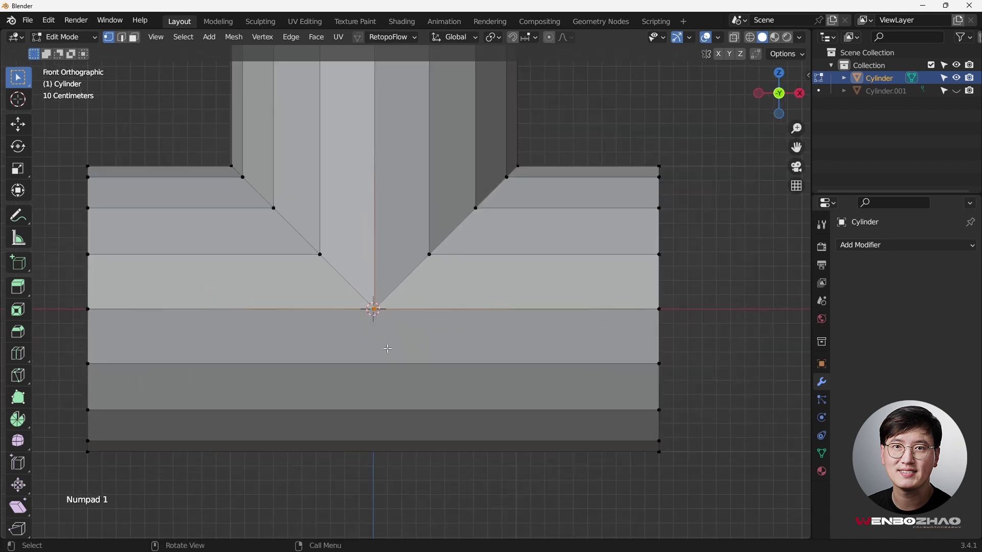
Step: Dissolve the stray vertices beneath the intersection's lowest corner on the opposite side of the pipe
{"action": "middle_click_drag", "start_coordinate": [384, 346], "coordinate": [501, 338]}
{"action": "scroll", "coordinate": [500, 338], "scroll_direction": "up", "scroll_amount": 2}
{"action": "left_click", "coordinate": [560, 350], "text": "alt"}
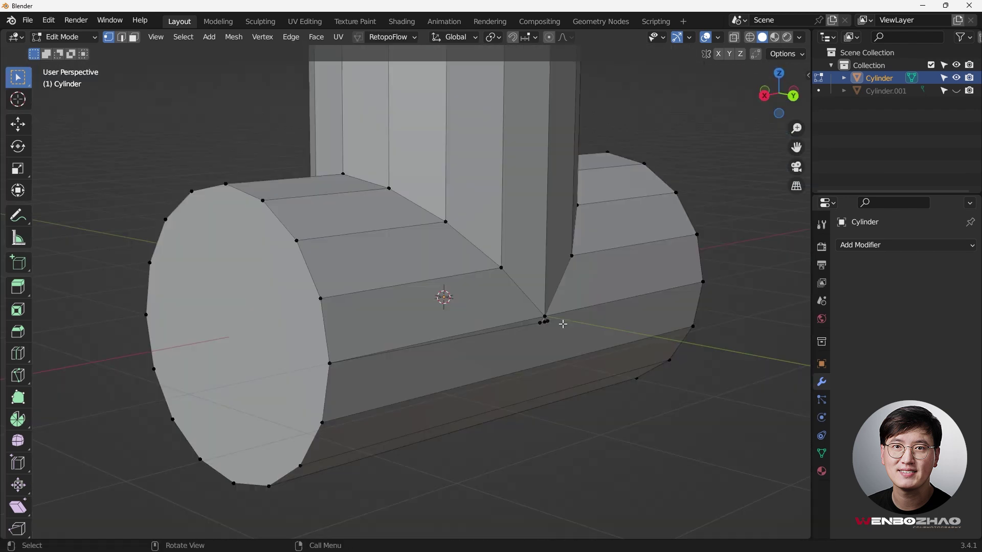
{"action": "scroll", "coordinate": [561, 324], "scroll_direction": "up", "scroll_amount": 3}
{"action": "middle_click_drag", "start_coordinate": [561, 324], "coordinate": [522, 325]}
{"action": "left_click_drag", "start_coordinate": [518, 324], "coordinate": [560, 340]}
{"action": "key", "text": "x"}
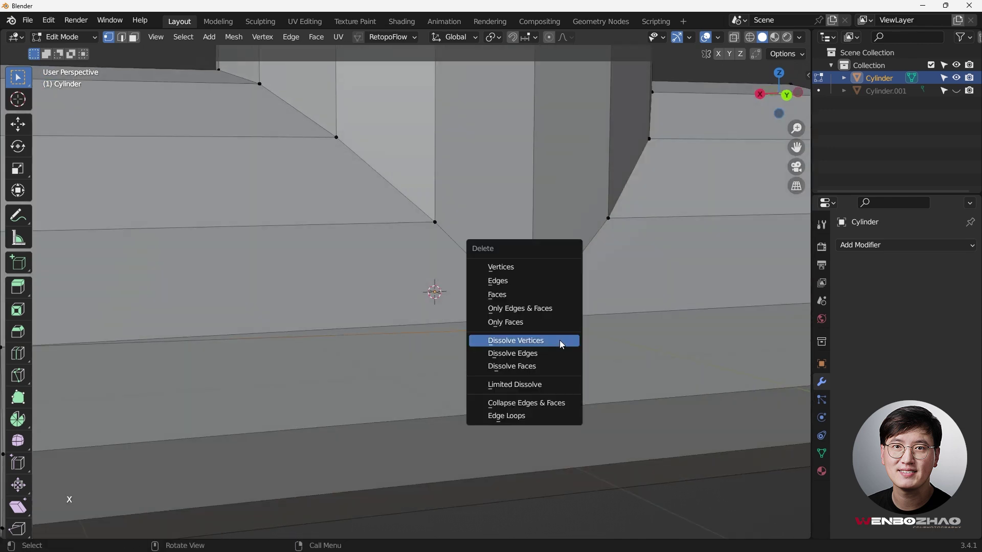
{"action": "left_click", "coordinate": [562, 342]}
{"action": "middle_click_drag", "start_coordinate": [563, 341], "coordinate": [650, 363]}
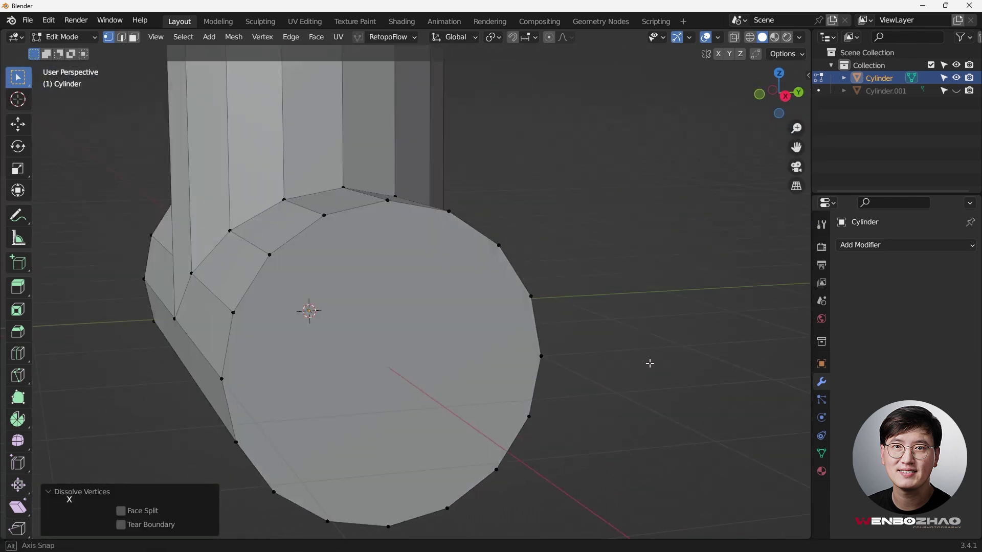
Step: Add a loop cut around the lower half of the horizontal cylinder, midway along its length beneath the intersection
{"action": "middle_click_drag", "start_coordinate": [330, 341], "coordinate": [413, 320]}
{"action": "scroll", "coordinate": [413, 320], "scroll_direction": "down", "scroll_amount": 2}
{"action": "key", "text": "KP_1"}
{"action": "middle_click_drag", "start_coordinate": [353, 355], "coordinate": [412, 328], "text": "shift"}
{"action": "scroll", "coordinate": [412, 327], "scroll_direction": "up", "scroll_amount": 3}
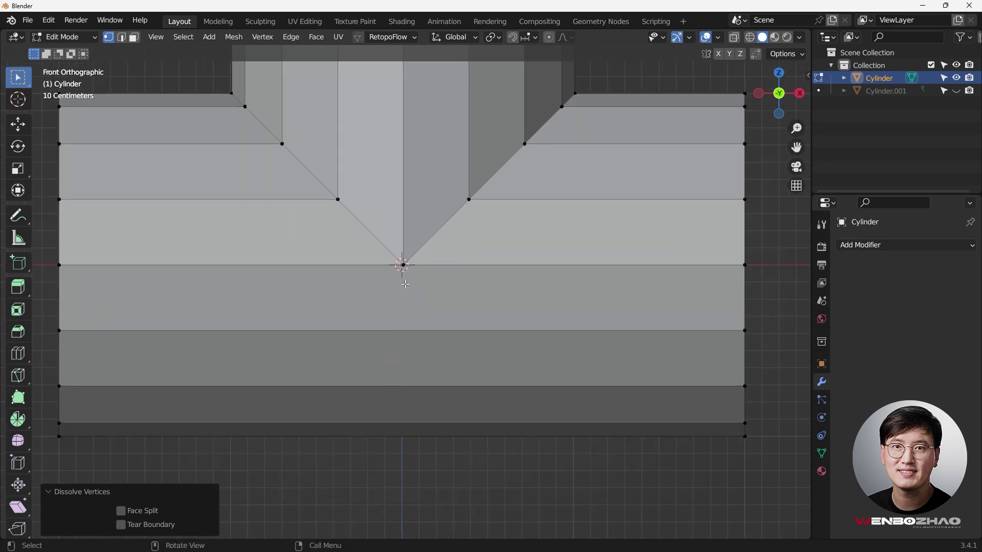
{"action": "scroll", "coordinate": [412, 303], "scroll_direction": "down", "scroll_amount": 2}
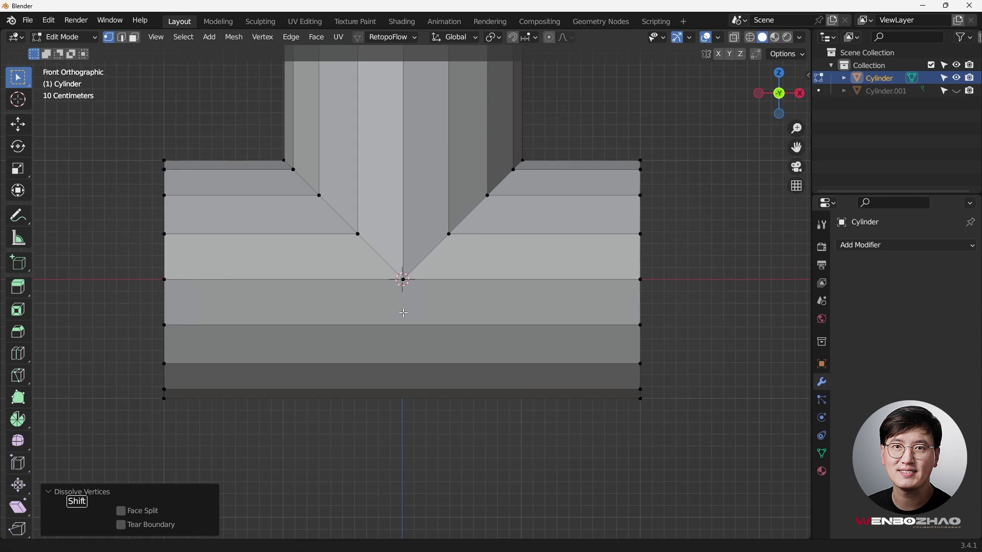
{"action": "key", "text": "ctrl+r"}
{"action": "left_click", "coordinate": [395, 324]}
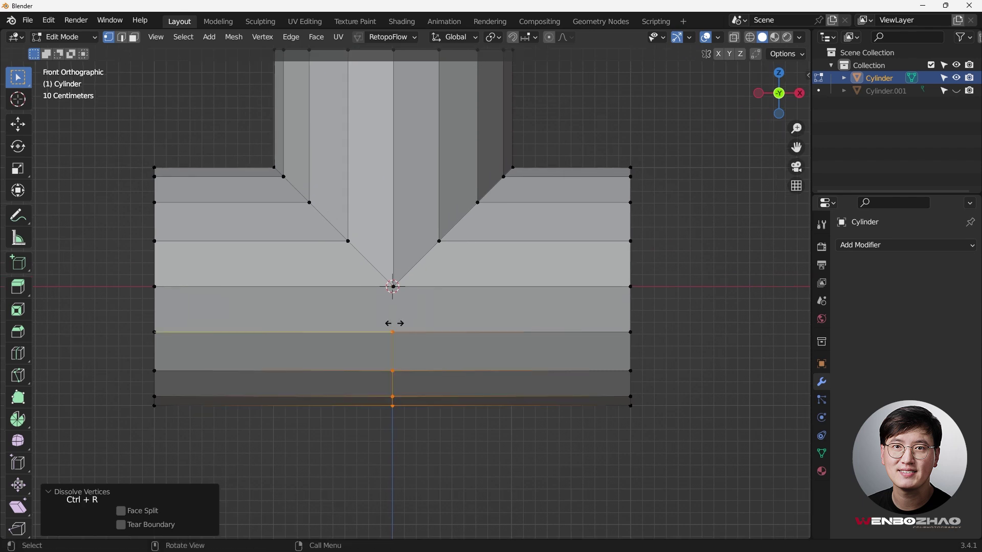
{"action": "left_click", "coordinate": [394, 322]}
Step: Connect the intersection's lowest corner to the end vertex of the loop cut below it with an edge
{"action": "middle_click_drag", "start_coordinate": [394, 322], "coordinate": [368, 303]}
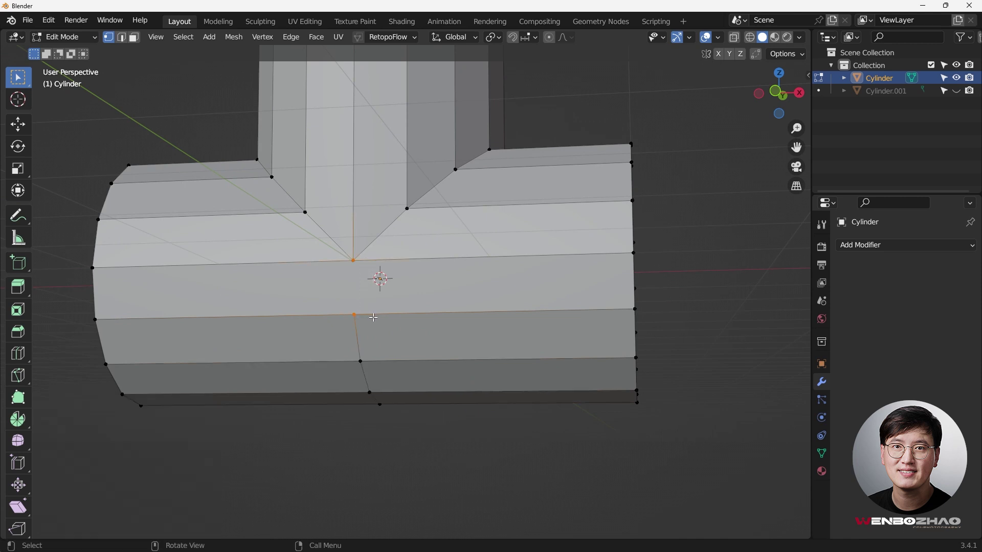
{"action": "key", "text": "j"}
{"action": "scroll", "coordinate": [373, 318], "scroll_direction": "down", "scroll_amount": 1}
{"action": "middle_click_drag", "start_coordinate": [371, 329], "coordinate": [639, 327]}
{"action": "left_click_drag", "start_coordinate": [389, 288], "coordinate": [407, 331]}
{"action": "key", "text": "KP_1"}
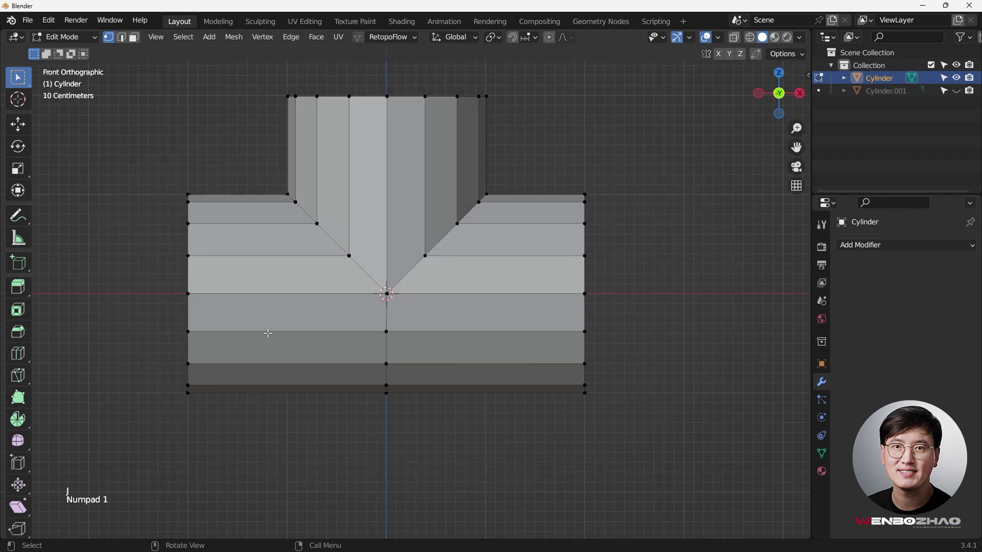
Step: Inspect the united pipe from several angles in Object Mode
{"action": "scroll", "coordinate": [276, 327], "scroll_direction": "down", "scroll_amount": 3}
{"action": "middle_click_drag", "start_coordinate": [277, 328], "coordinate": [363, 293]}
{"action": "key", "text": "KP_1"}
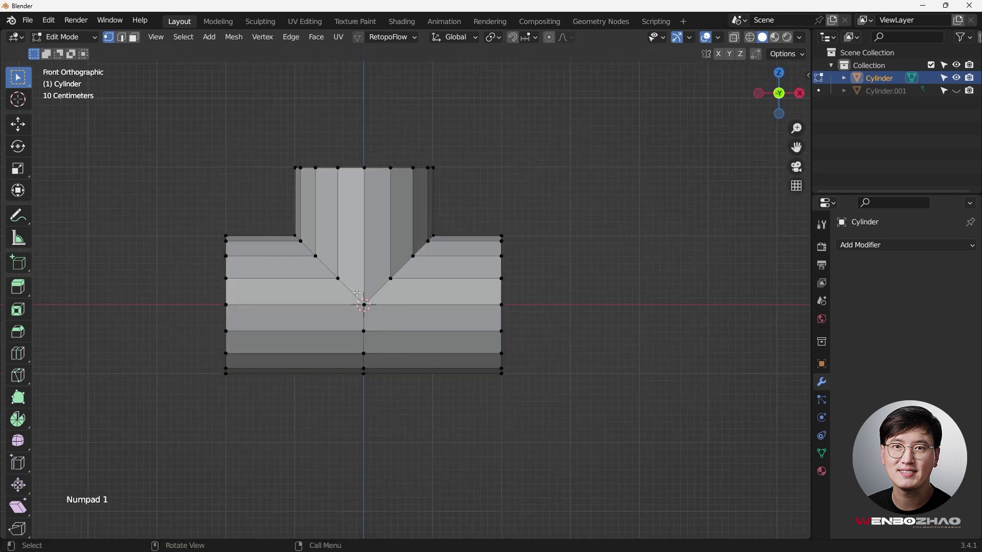
{"action": "key", "text": "Tab"}
{"action": "middle_click_drag", "start_coordinate": [386, 225], "coordinate": [280, 295]}
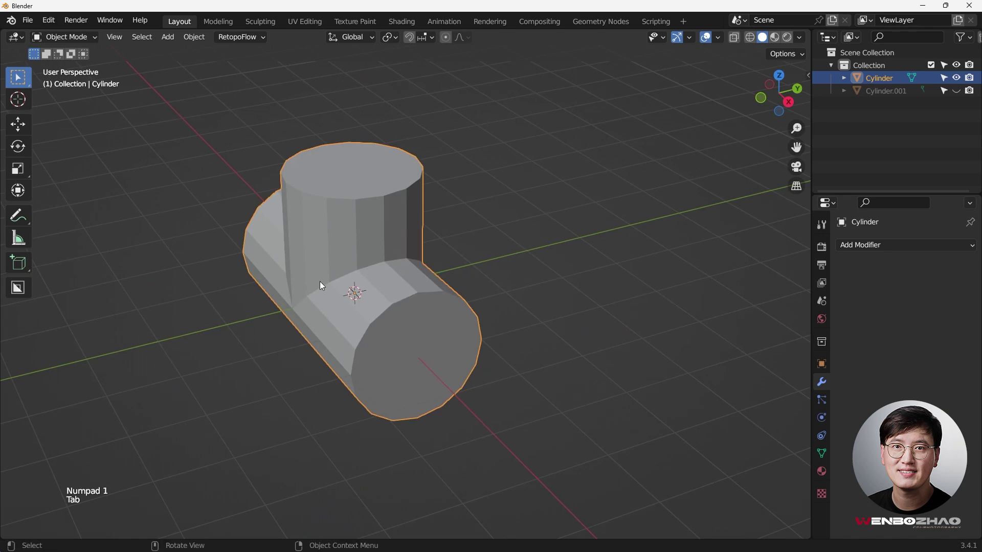
{"action": "middle_click_drag", "start_coordinate": [362, 262], "coordinate": [474, 265], "text": "shift"}
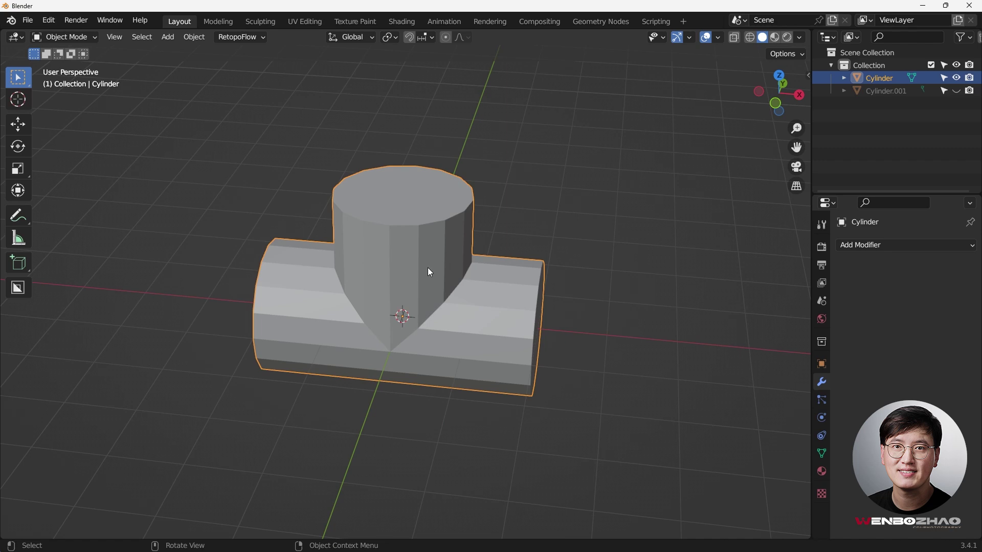
{"action": "middle_click_drag", "start_coordinate": [477, 204], "coordinate": [389, 306]}
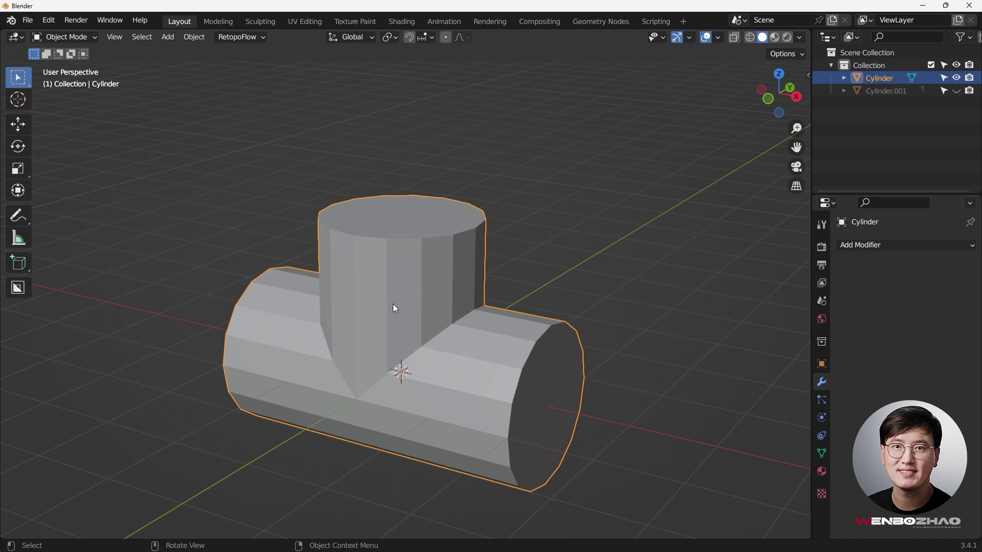
{"action": "middle_click_drag", "start_coordinate": [394, 318], "coordinate": [417, 318]}
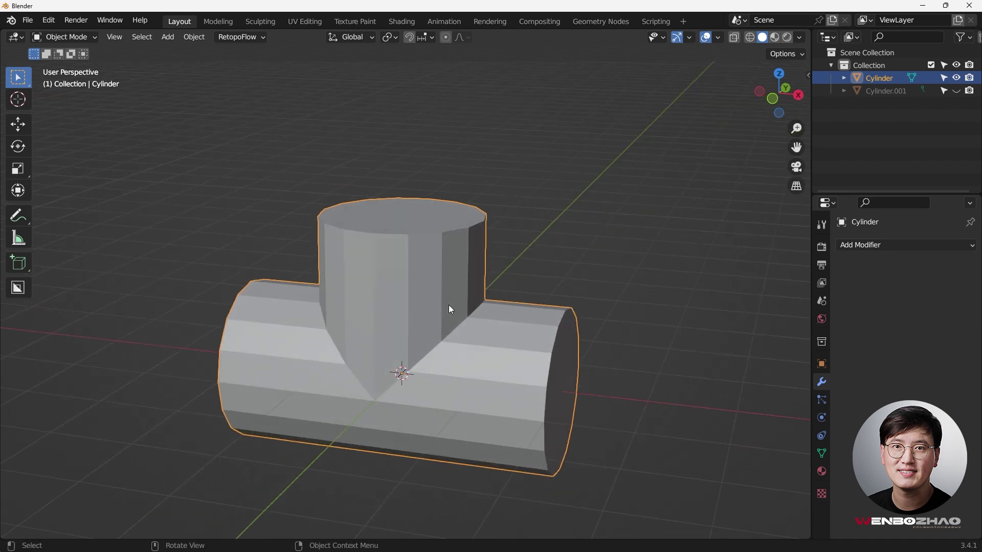
Step: Split the pipe's end caps in half in Edit Mode by connecting their opposite vertices along the lengthwise centre plane
{"action": "key", "text": "Tab"}
{"action": "middle_click_drag", "start_coordinate": [439, 285], "coordinate": [364, 281]}
{"action": "key", "text": "KP_7"}
{"action": "key", "text": "alt"}
{"action": "mouse_move", "coordinate": [343, 292]}
{"action": "middle_mouse_down"}
{"action": "mouse_move", "coordinate": [353, 302]}
{"action": "mouse_move", "coordinate": [333, 290]}
{"action": "middle_mouse_up"}
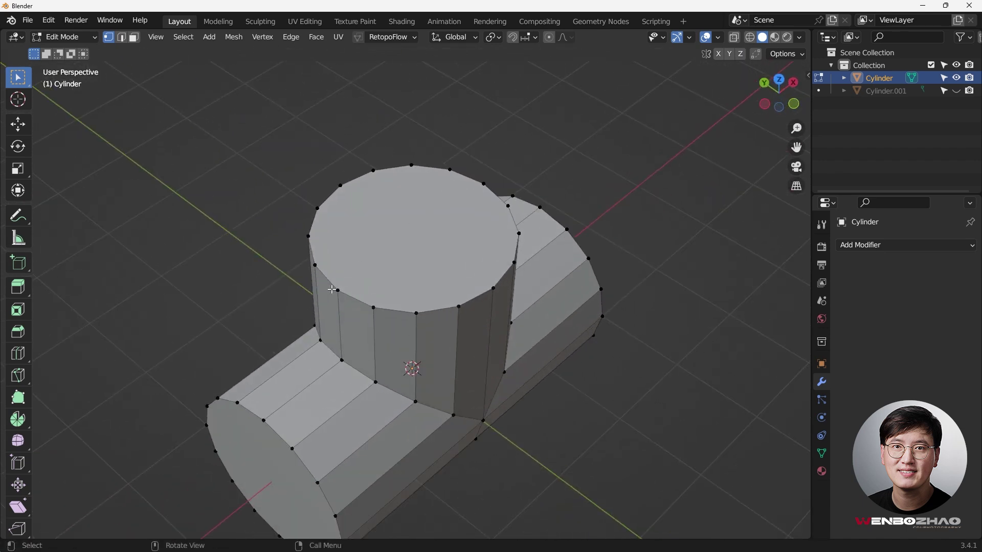
{"action": "middle_click_drag", "start_coordinate": [412, 272], "coordinate": [428, 268]}
{"action": "left_click_drag", "start_coordinate": [355, 290], "coordinate": [364, 295]}
{"action": "left_click_drag", "start_coordinate": [462, 170], "coordinate": [473, 175], "text": "shift"}
{"action": "middle_click_drag", "start_coordinate": [450, 201], "coordinate": [470, 359]}
{"action": "key", "text": "j"}
{"action": "key", "text": "shift"}
{"action": "left_click", "coordinate": [469, 432], "text": "shift"}
{"action": "middle_click_drag", "start_coordinate": [523, 378], "coordinate": [292, 309]}
Step: Delete the vertices of the positive-Y half of the pipe from the right view with X-ray on
{"action": "key", "text": "KP_3"}
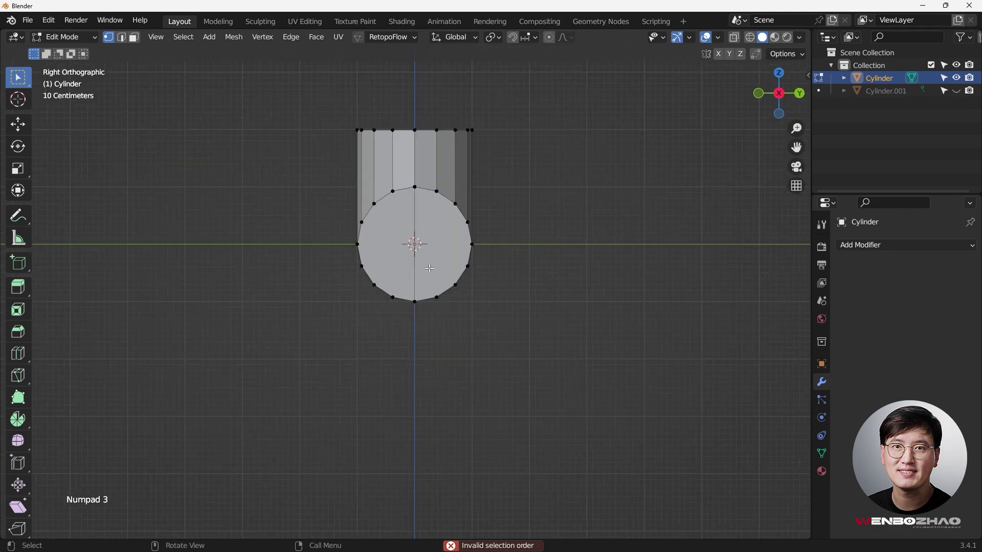
{"action": "key", "text": "alt+z"}
{"action": "middle_click", "coordinate": [433, 267], "text": "alt"}
{"action": "left_click_drag", "start_coordinate": [409, 139], "coordinate": [559, 377]}
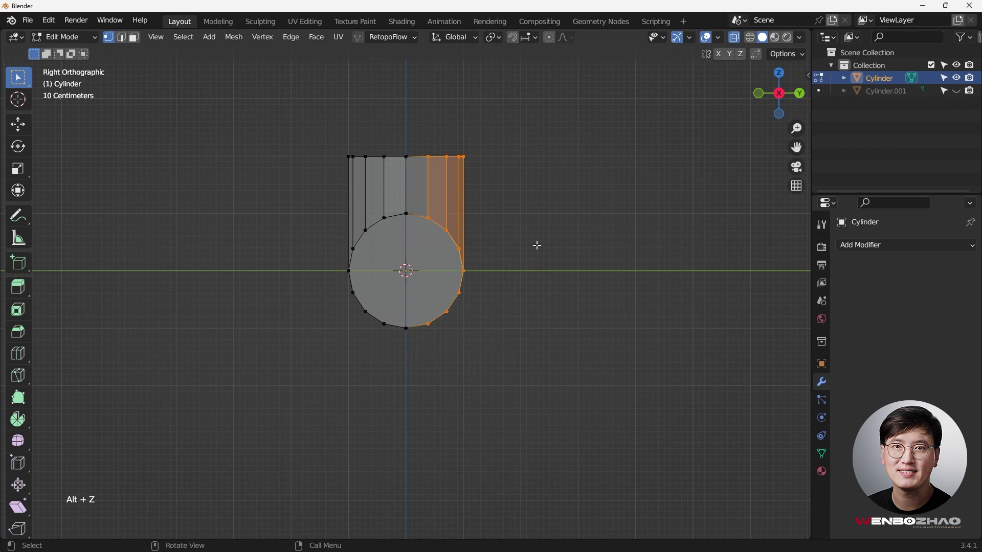
{"action": "key", "text": "x"}
{"action": "left_click", "coordinate": [520, 173]}
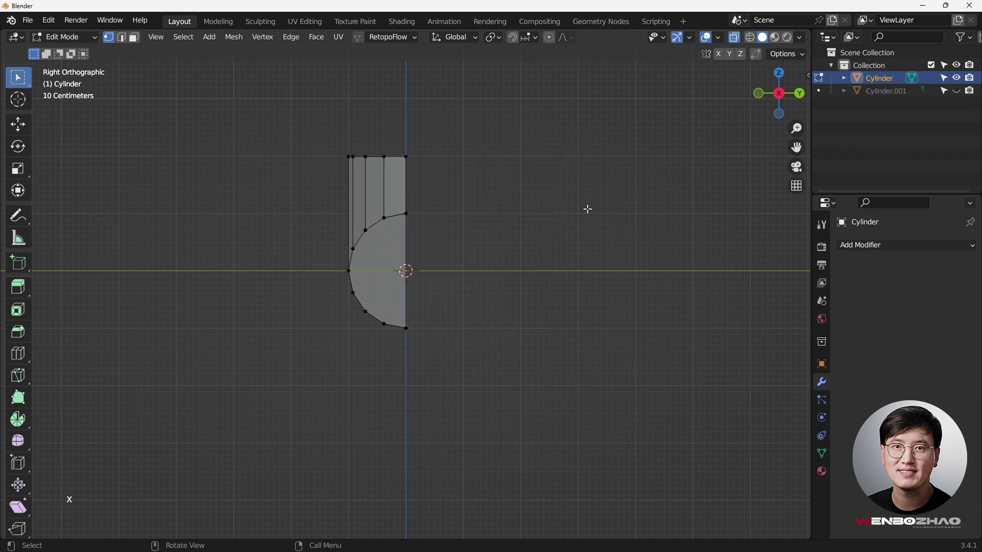
Step: Add a Mirror modifier with only the Y axis enabled and check the full pipe in Object Mode with X-ray off
{"action": "left_click", "coordinate": [888, 248]}
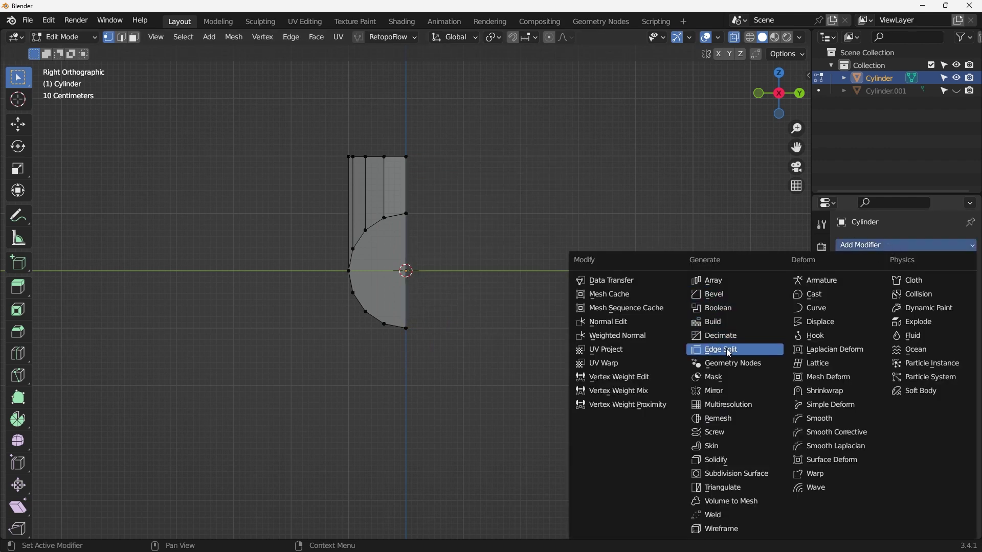
{"action": "left_click", "coordinate": [716, 391]}
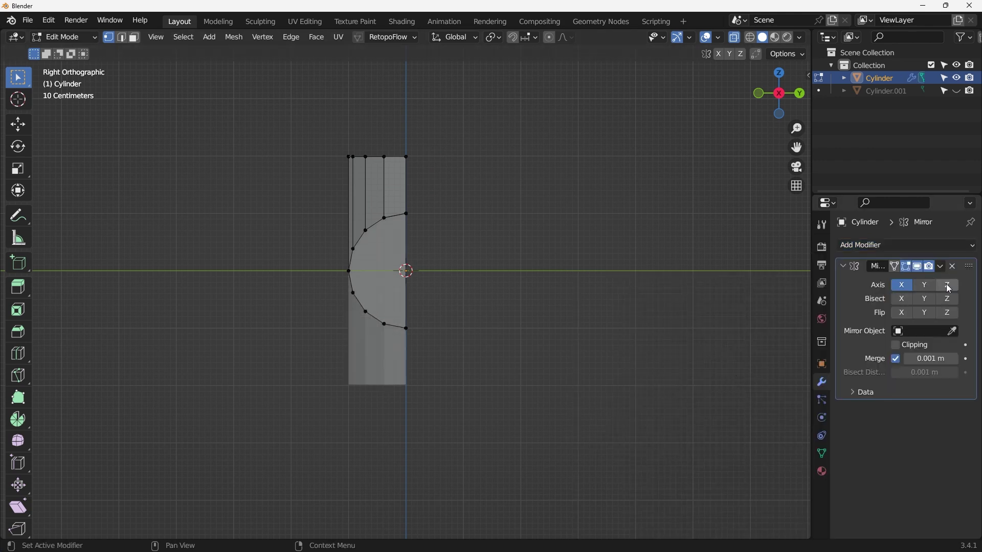
{"action": "left_click", "coordinate": [903, 284]}
{"action": "left_click", "coordinate": [925, 285]}
{"action": "middle_click_drag", "start_coordinate": [559, 277], "coordinate": [613, 298]}
{"action": "key", "text": "Tab"}
{"action": "key", "text": "alt+z"}
{"action": "scroll", "coordinate": [517, 235], "scroll_direction": "up", "scroll_amount": 3}
{"action": "middle_click_drag", "start_coordinate": [444, 237], "coordinate": [456, 264]}
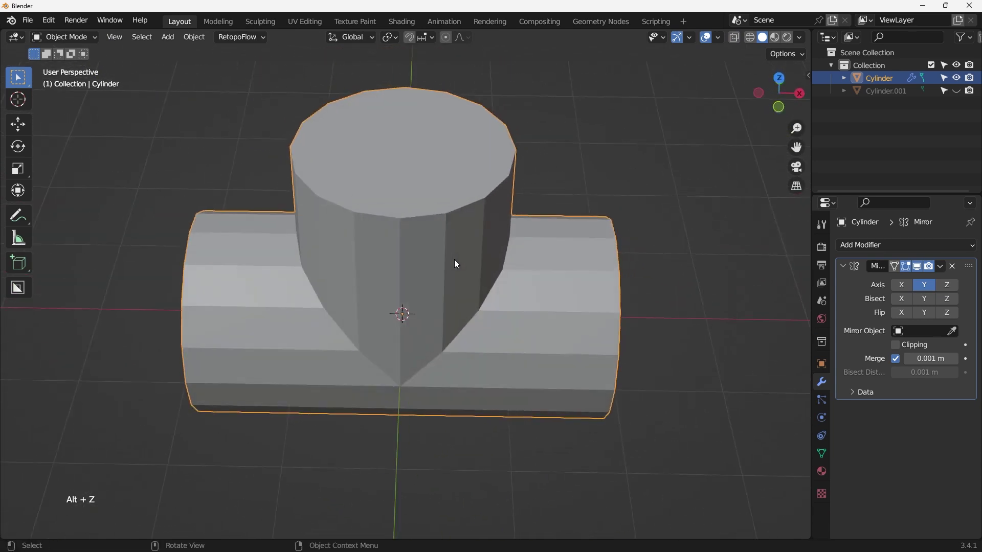
Step: Delete the vertices of the negative-X half of the pipe from the front view in Edit Mode with X-ray on
{"action": "key", "text": "Tab"}
{"action": "middle_click_drag", "start_coordinate": [460, 204], "coordinate": [468, 261]}
{"action": "scroll", "coordinate": [480, 190], "scroll_direction": "down", "scroll_amount": 2}
{"action": "scroll", "coordinate": [320, 254], "scroll_direction": "up", "scroll_amount": 2}
{"action": "scroll", "coordinate": [316, 253], "scroll_direction": "down", "scroll_amount": 2}
{"action": "key", "text": "KP_1"}
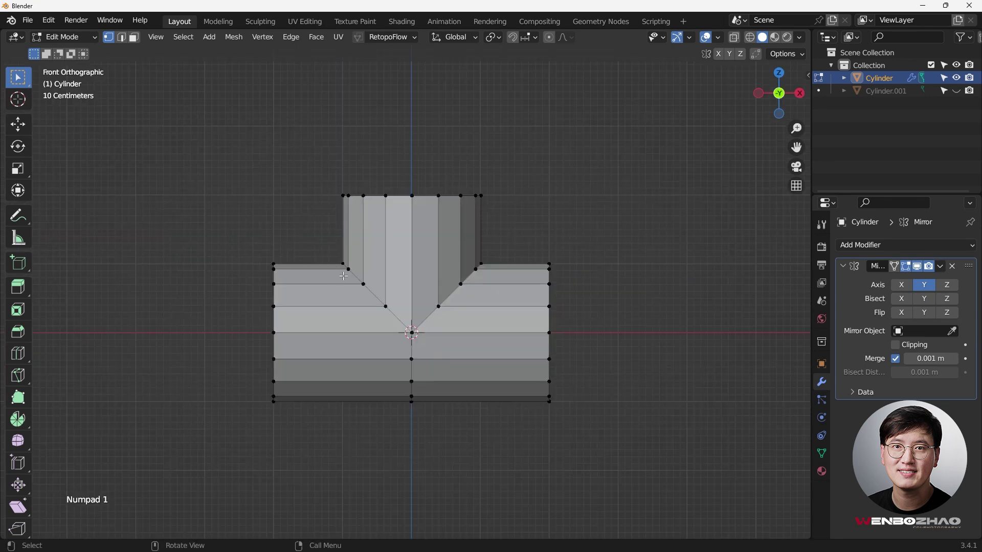
{"action": "left_click_drag", "start_coordinate": [416, 160], "coordinate": [648, 465]}
{"action": "key", "text": "alt+z"}
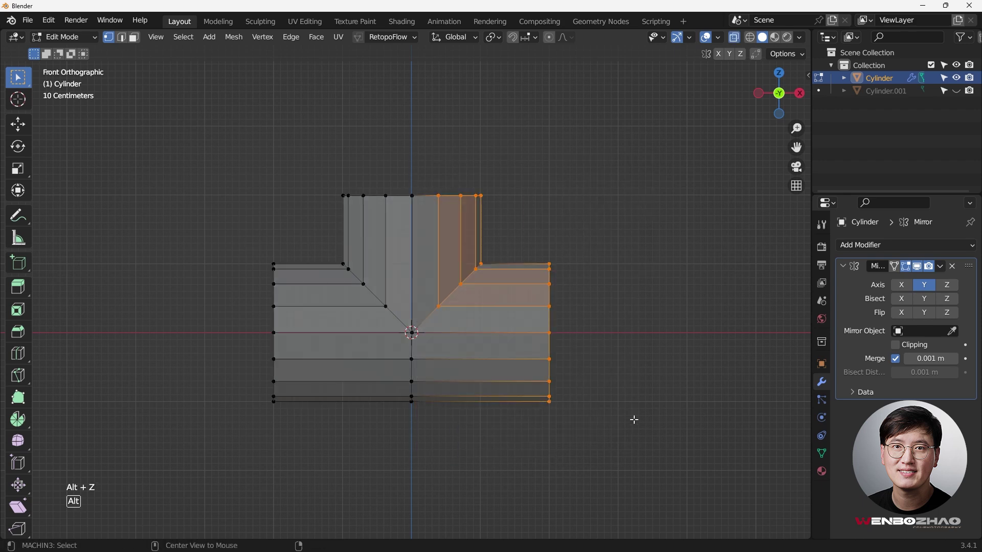
{"action": "left_click_drag", "start_coordinate": [425, 158], "coordinate": [647, 488]}
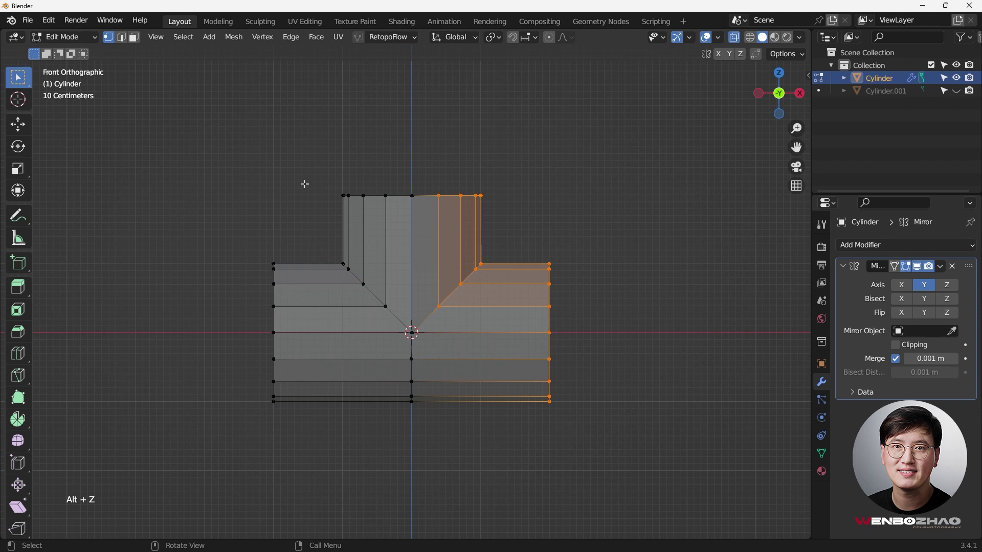
{"action": "left_click_drag", "start_coordinate": [174, 140], "coordinate": [399, 437]}
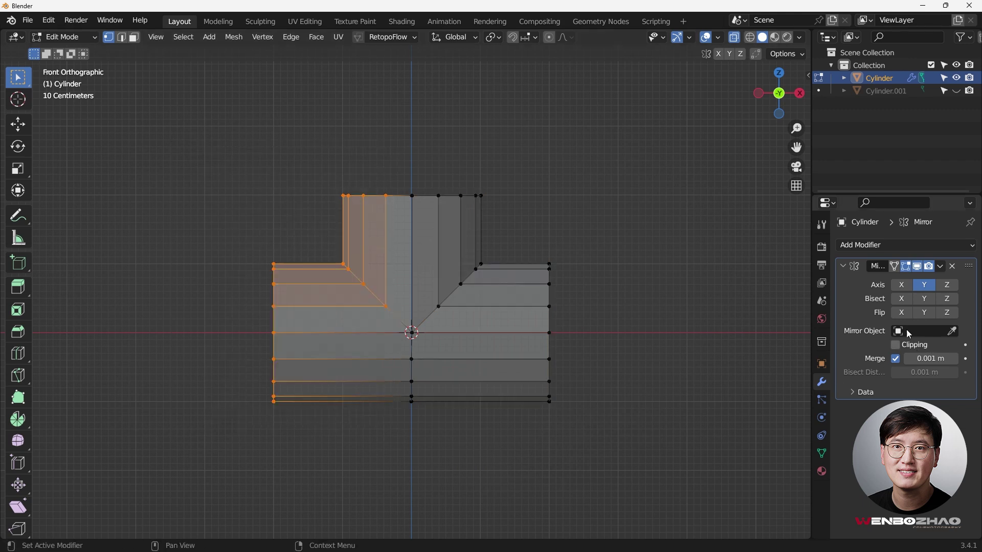
{"action": "key", "text": "x"}
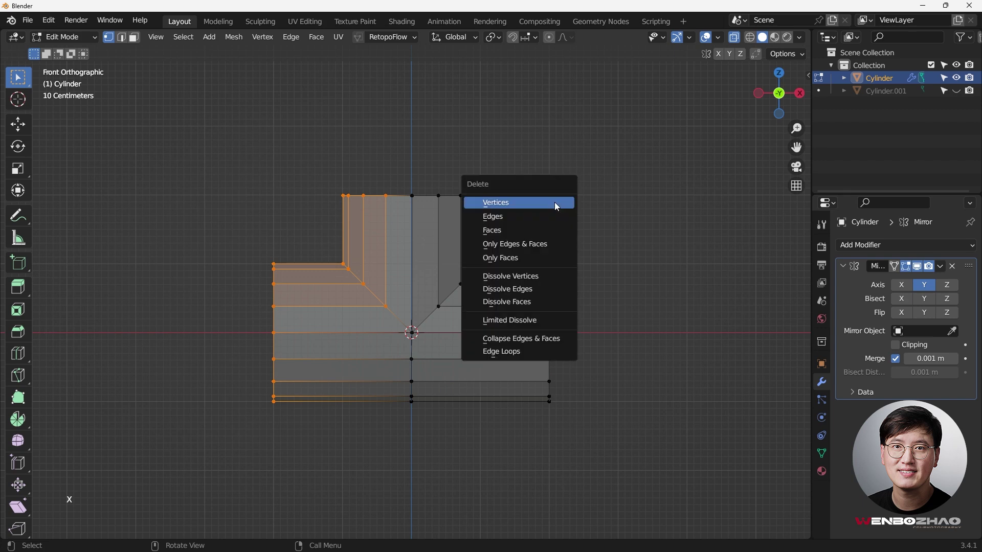
{"action": "left_click", "coordinate": [558, 207]}
Step: Enable the Z axis alongside Y in the Mirror modifier and turn on Clipping
{"action": "middle_click_drag", "start_coordinate": [554, 201], "coordinate": [624, 271]}
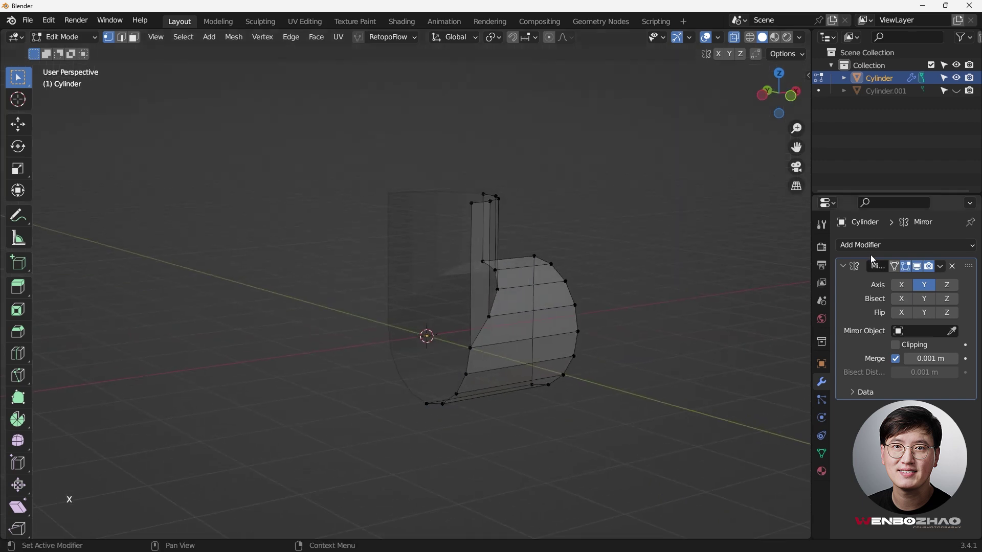
{"action": "left_click", "coordinate": [908, 289]}
{"action": "left_click", "coordinate": [901, 285]}
{"action": "left_click", "coordinate": [948, 285]}
{"action": "key", "text": "KP_1"}
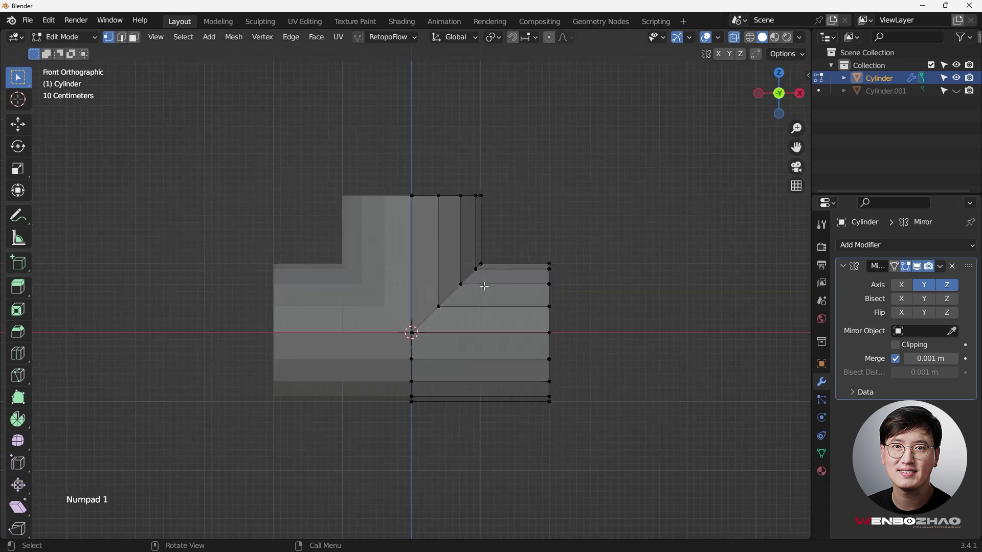
{"action": "left_click", "coordinate": [900, 346]}
{"action": "scroll", "coordinate": [425, 244], "scroll_direction": "up", "scroll_amount": 3}
{"action": "scroll", "coordinate": [424, 244], "scroll_direction": "down", "scroll_amount": 3}
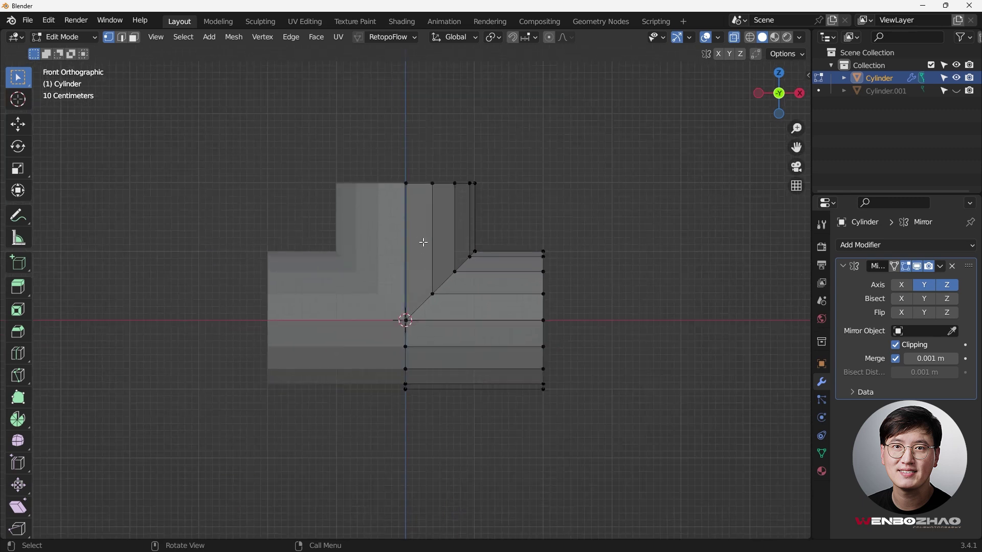
{"action": "left_click", "coordinate": [404, 183]}
{"action": "key", "text": "g"}
{"action": "right_click", "coordinate": [362, 193]}
Step: Select all vertices along the pipe's vertical centre line and move them along X onto the mirror plane
{"action": "left_click_drag", "start_coordinate": [369, 148], "coordinate": [414, 436]}
{"action": "middle_click_drag", "start_coordinate": [422, 267], "coordinate": [397, 313]}
{"action": "key", "text": "KP_1"}
Step: Check the mirrored pipe's centre seam in Object Mode with X-ray off, and return to the front view in Edit Mode
{"action": "key", "text": "KP_1"}
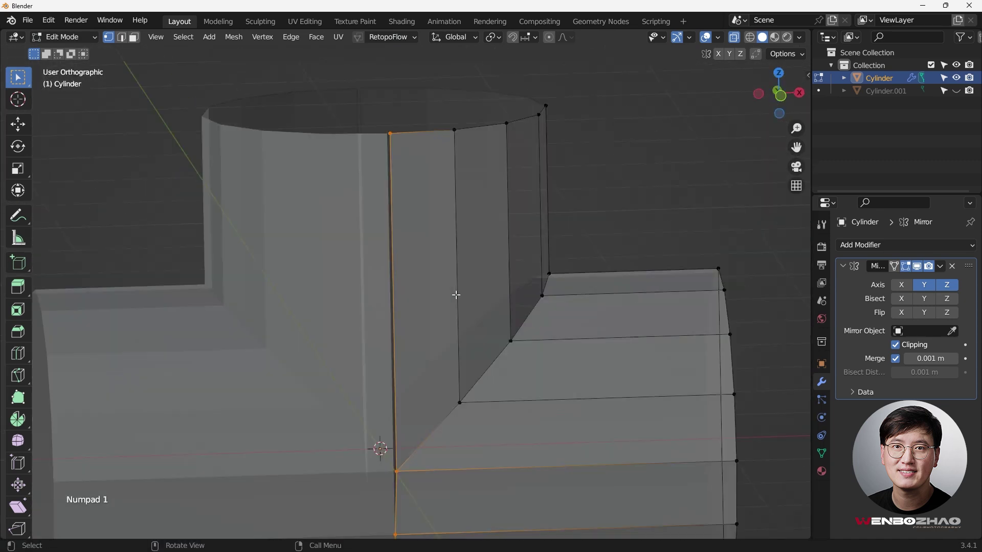
{"action": "key", "text": "g"}
{"action": "key", "text": "x"}
{"action": "left_click", "coordinate": [442, 239]}
{"action": "key", "text": "Tab"}
{"action": "mouse_move", "coordinate": [430, 195]}
{"action": "middle_mouse_down"}
{"action": "mouse_move", "coordinate": [464, 217]}
{"action": "mouse_move", "coordinate": [477, 250]}
{"action": "mouse_move", "coordinate": [438, 191]}
{"action": "middle_mouse_up"}
{"action": "key", "text": "alt+z"}
{"action": "key", "text": "Tab"}
{"action": "key", "text": "KP_1"}
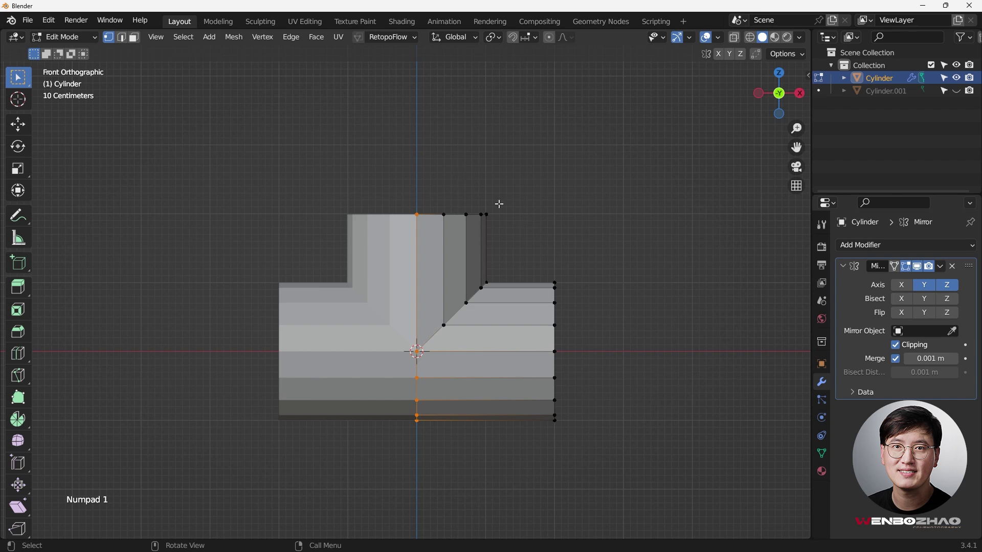
Step: Disable the Y axis in the Mirror modifier so that only Z mirroring stays enabled
{"action": "middle_click_drag", "start_coordinate": [494, 283], "coordinate": [418, 232]}
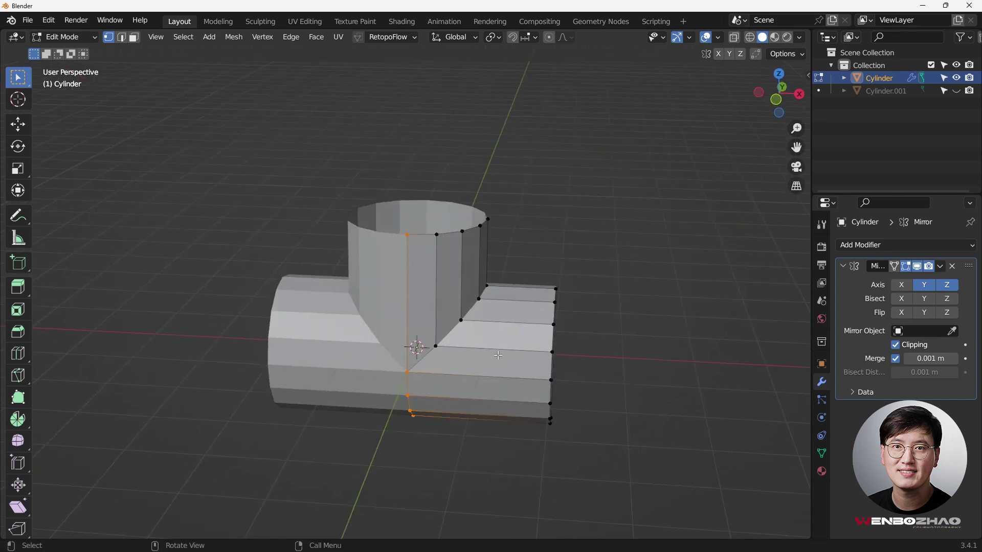
{"action": "middle_click_drag", "start_coordinate": [562, 379], "coordinate": [520, 366]}
{"action": "key", "text": "KP_1"}
{"action": "key", "text": "KP_7"}
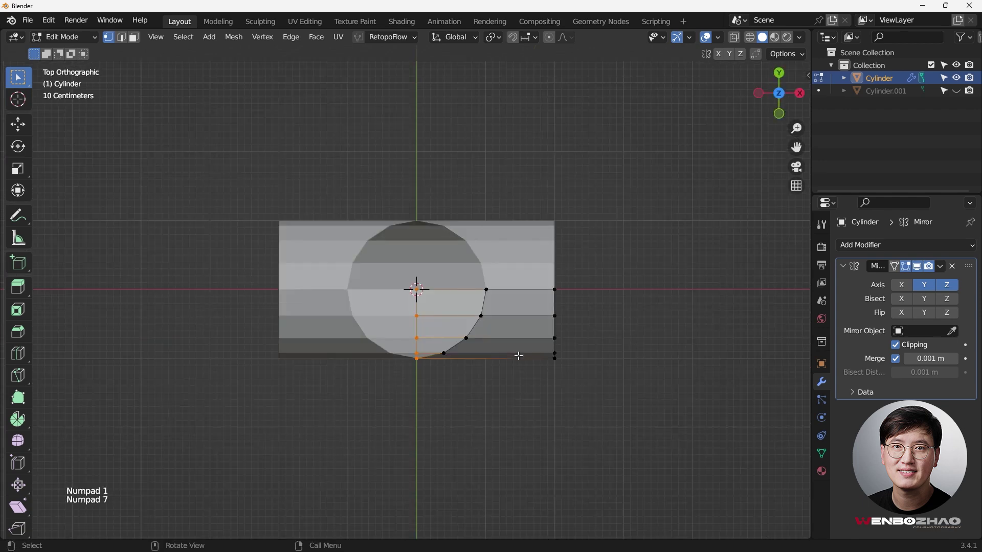
{"action": "left_click", "coordinate": [923, 285]}
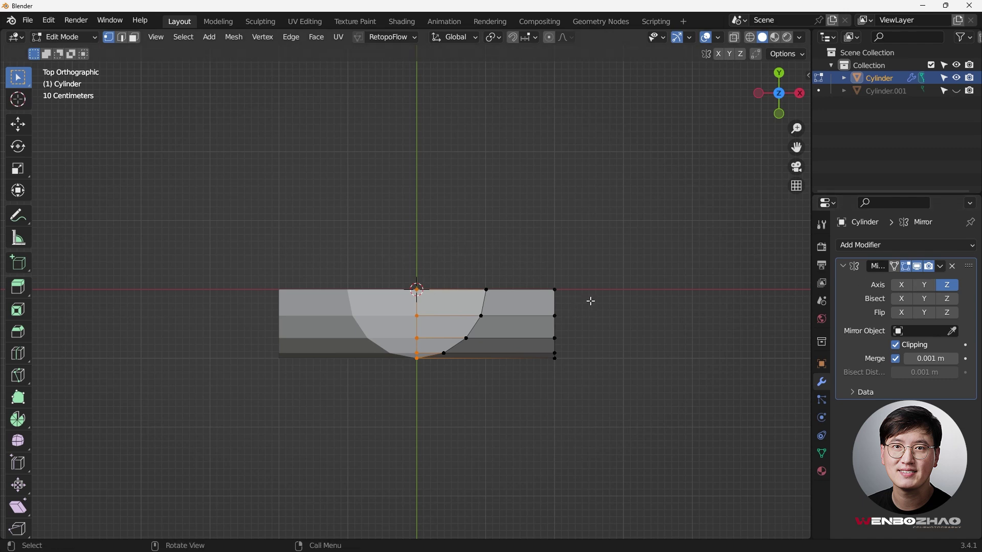
{"action": "middle_click_drag", "start_coordinate": [280, 287], "coordinate": [325, 210]}
{"action": "key", "text": "KP_1"}
Step: Try to fill a triangular face between the branch pipe's upper corner, the inner corner and the horizontal pipe's end vertex
{"action": "middle_click_drag", "start_coordinate": [543, 247], "coordinate": [464, 229]}
{"action": "left_click_drag", "start_coordinate": [470, 172], "coordinate": [593, 305]}
{"action": "key", "text": "KP_1"}
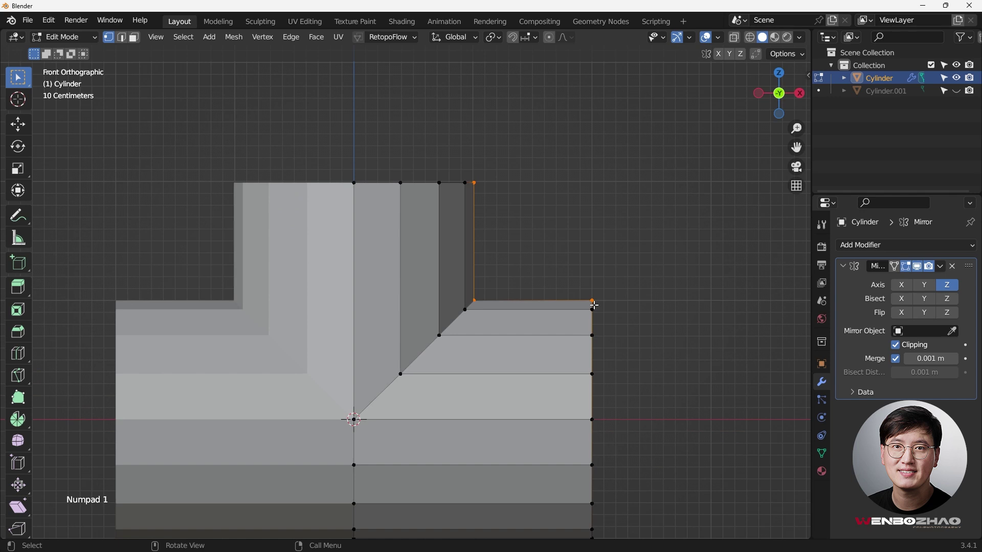
{"action": "middle_click_drag", "start_coordinate": [550, 273], "coordinate": [629, 270]}
{"action": "key", "text": "f"}
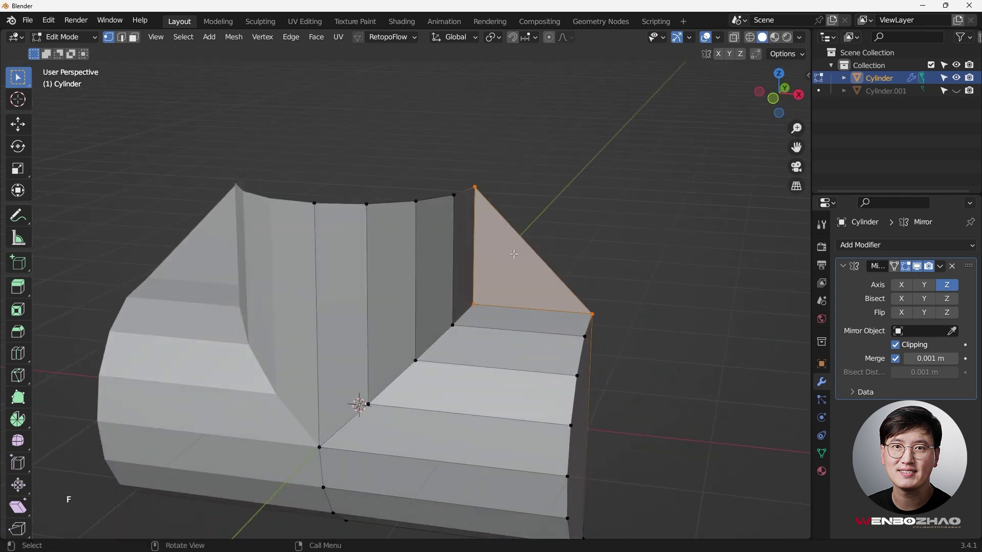
{"action": "key", "text": "KP_1"}
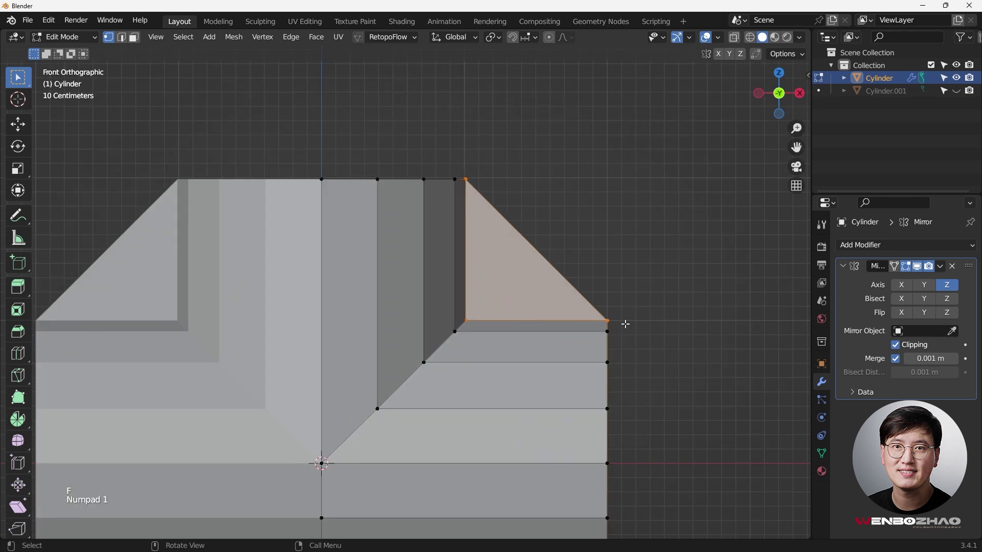
{"action": "key", "text": "ctrl+z"}
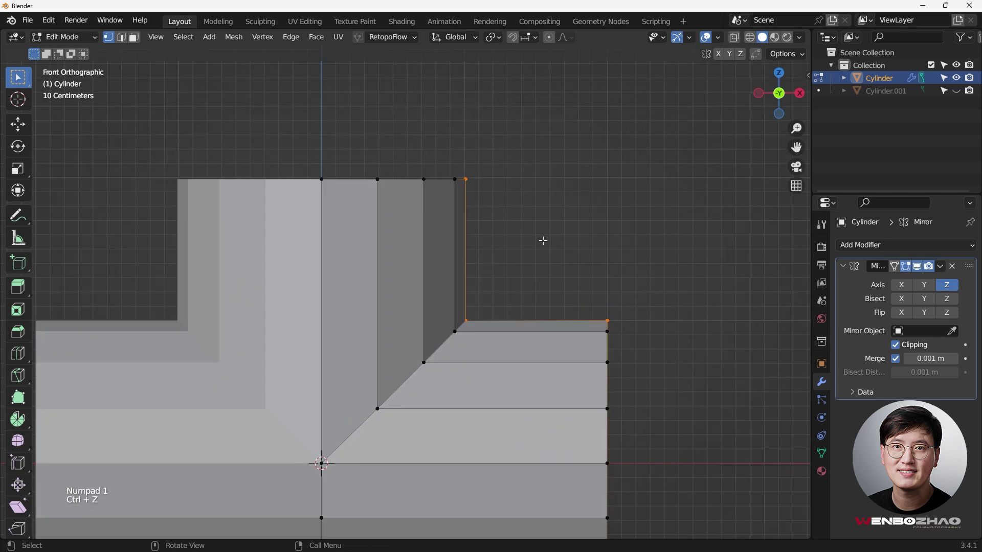
Step: Extrude the branch pipe's outer top vertex about 1 m along X, in line with the horizontal pipe's end
{"action": "left_click", "coordinate": [467, 179]}
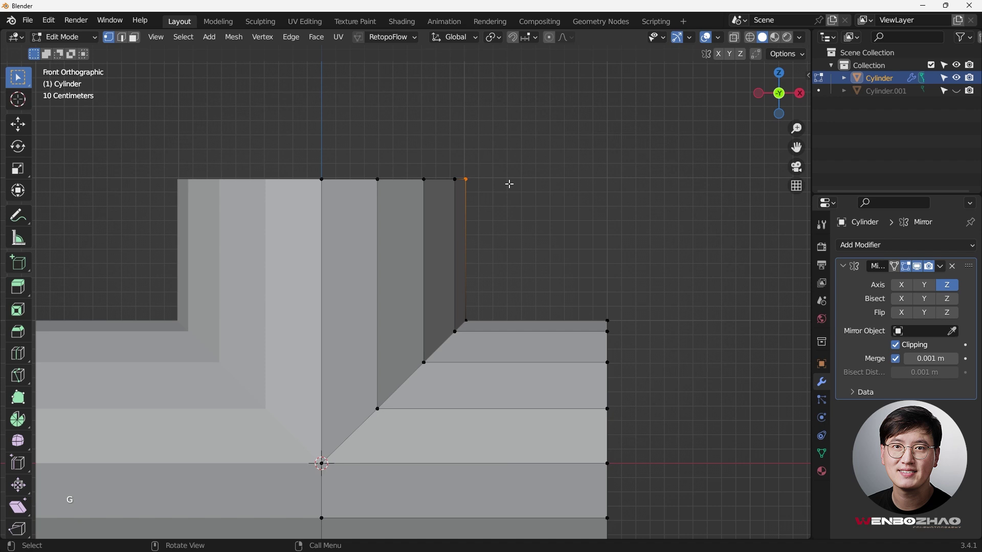
{"action": "left_click_drag", "start_coordinate": [465, 166], "coordinate": [491, 186]}
{"action": "key", "text": "e"}
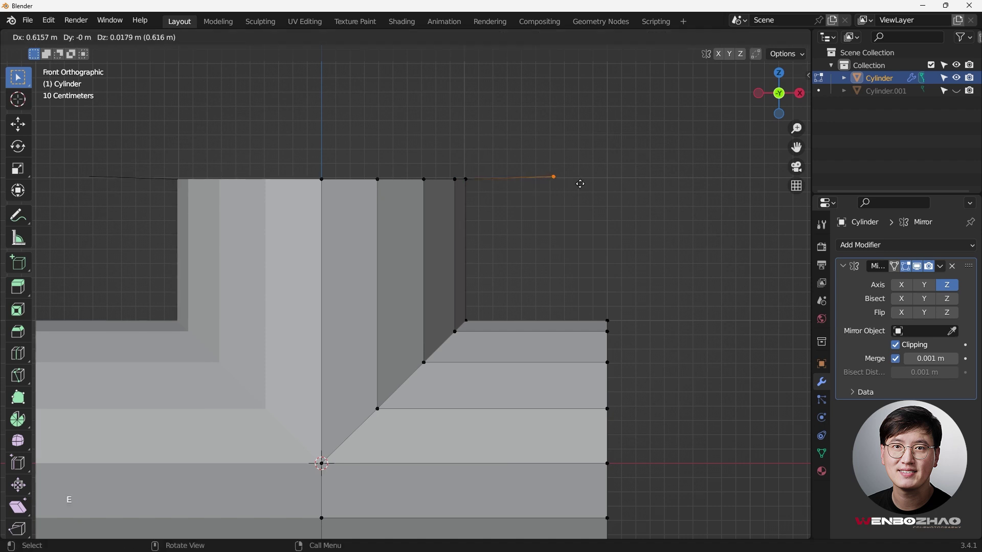
{"action": "key", "text": "x"}
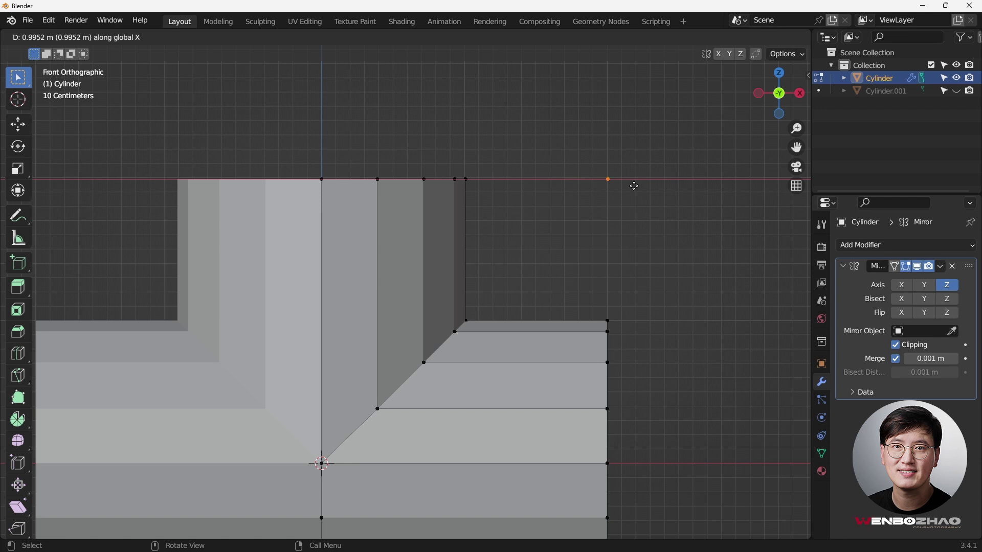
{"action": "left_click", "coordinate": [634, 186]}
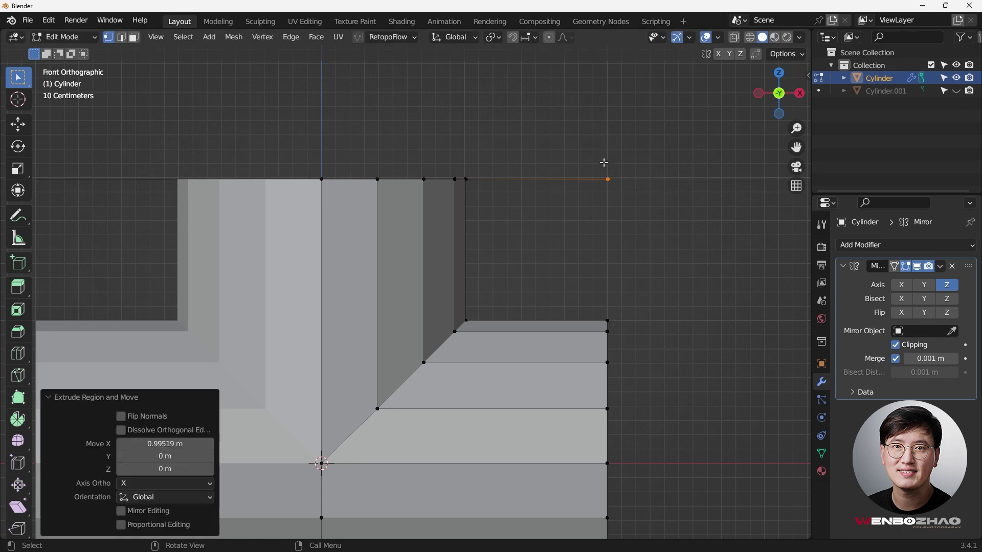
Step: Fill a face between the four corner vertices beside the branch pipe and above the horizontal pipe
{"action": "left_click_drag", "start_coordinate": [464, 169], "coordinate": [640, 323]}
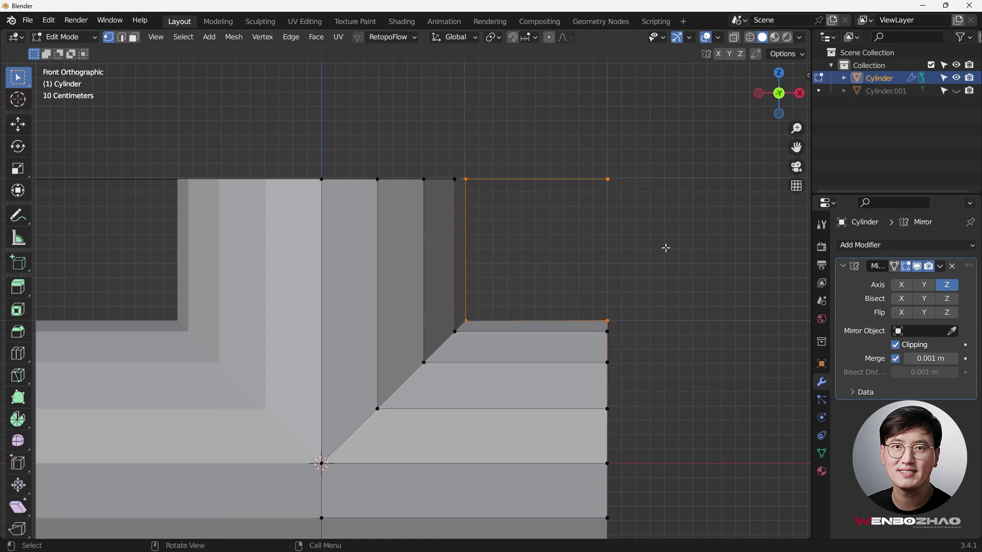
{"action": "key", "text": "f"}
{"action": "middle_click_drag", "start_coordinate": [664, 248], "coordinate": [543, 290]}
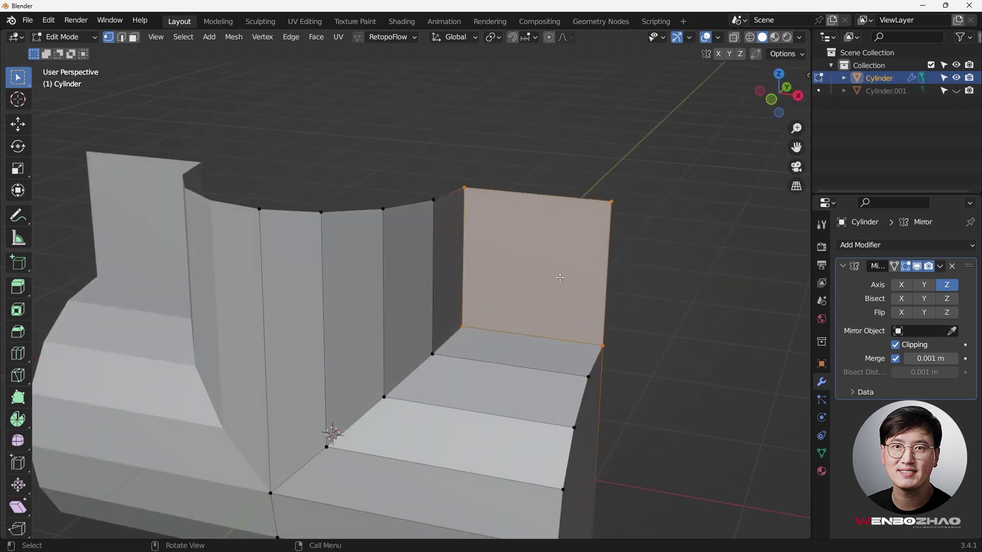
Step: Turn on X-ray in the front view and move all top vertices up about 0.9 m along Z
{"action": "key", "text": "KP_1"}
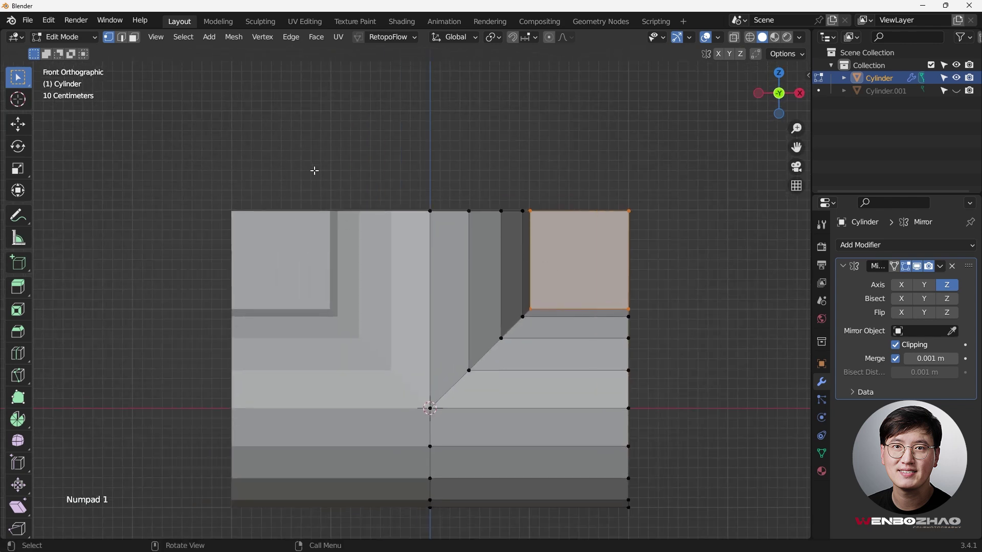
{"action": "left_click_drag", "start_coordinate": [131, 190], "coordinate": [671, 234]}
{"action": "key", "text": "alt+z"}
{"action": "left_click_drag", "start_coordinate": [160, 184], "coordinate": [672, 221]}
{"action": "key", "text": "g"}
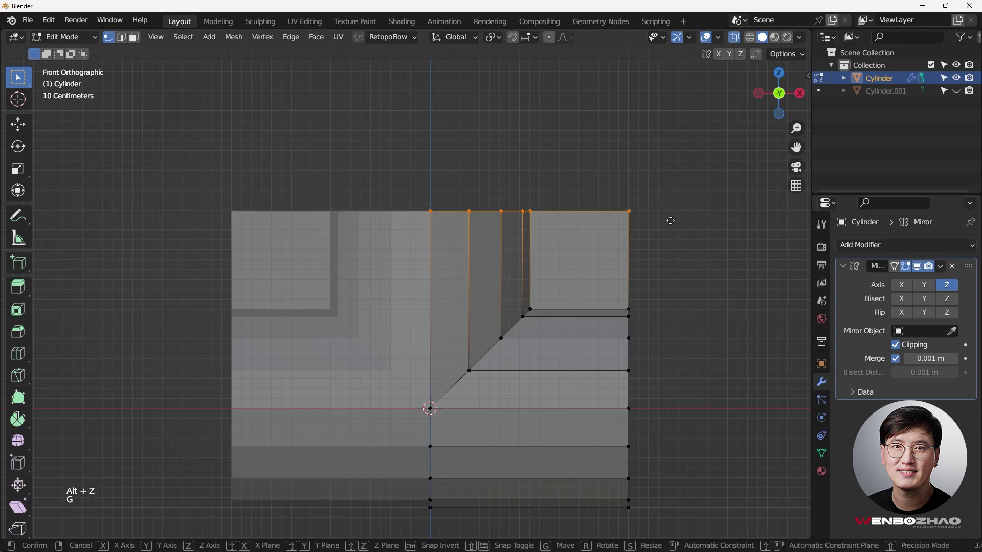
{"action": "key", "text": "z"}
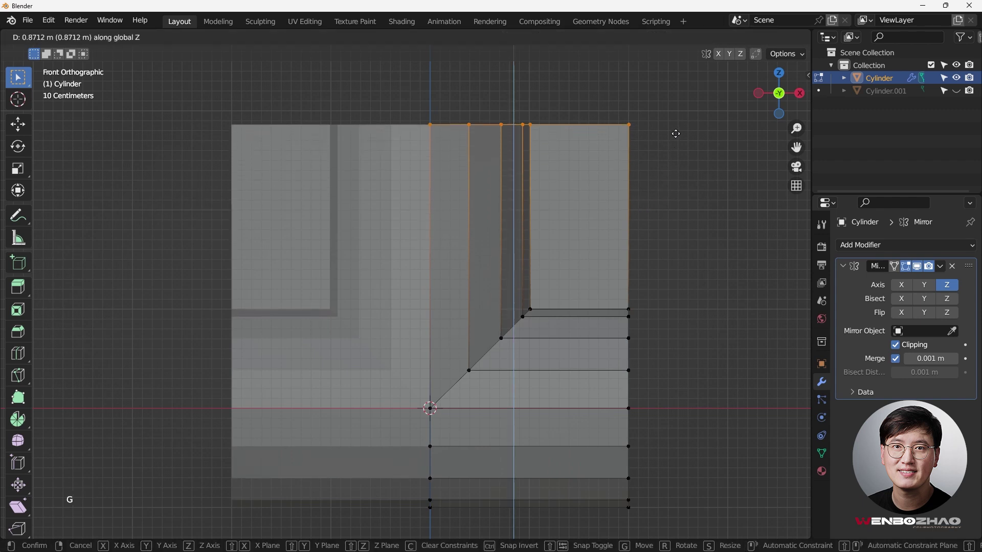
{"action": "left_click", "coordinate": [677, 131]}
Step: Select all vertices at the positive-X end and flatten them by scaling to 0 along X
{"action": "scroll", "coordinate": [633, 207], "scroll_direction": "down", "scroll_amount": 1}
{"action": "middle_click_drag", "start_coordinate": [619, 216], "coordinate": [543, 210], "text": "shift"}
{"action": "left_click_drag", "start_coordinate": [536, 117], "coordinate": [614, 481]}
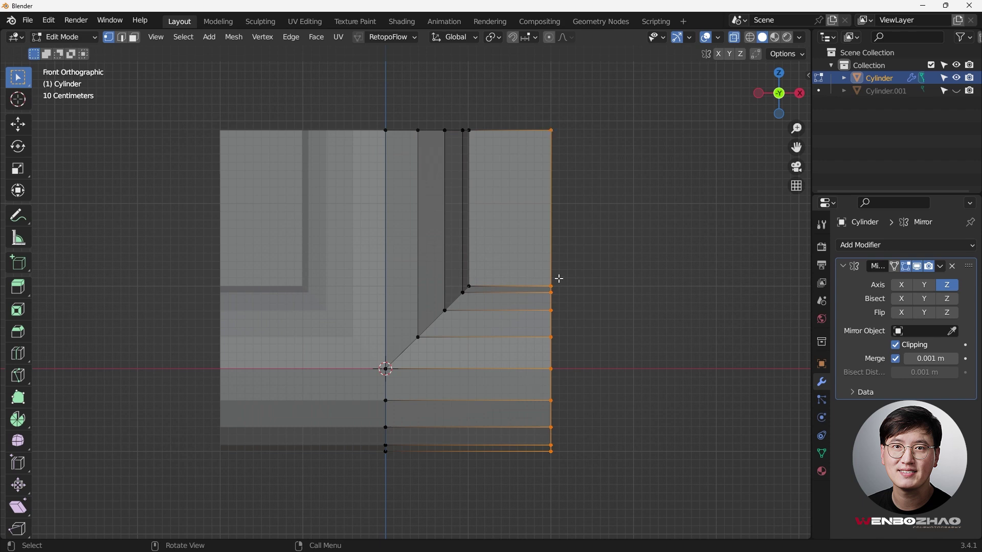
{"action": "key", "text": "s"}
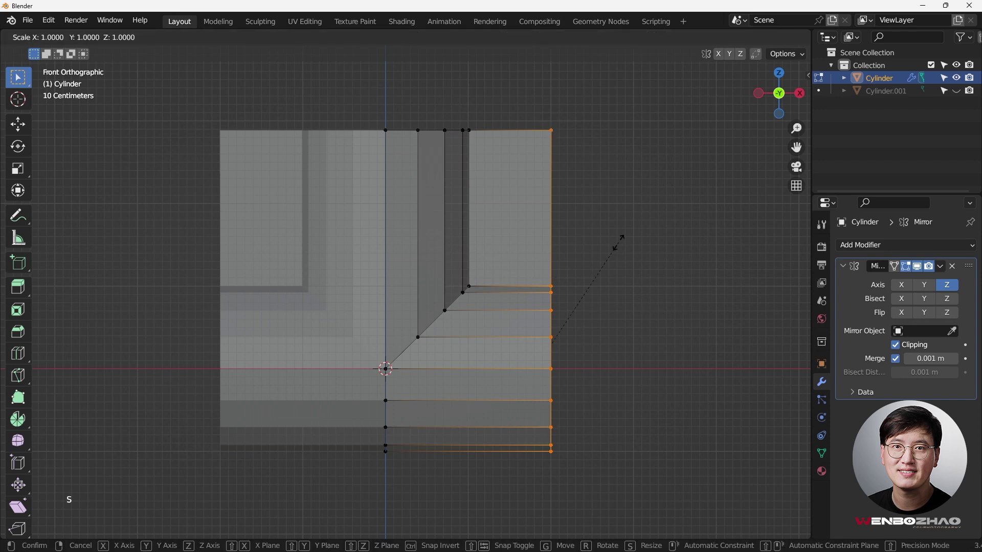
{"action": "key", "text": "x"}
{"action": "key", "text": "0"}
{"action": "key", "text": "Return"}
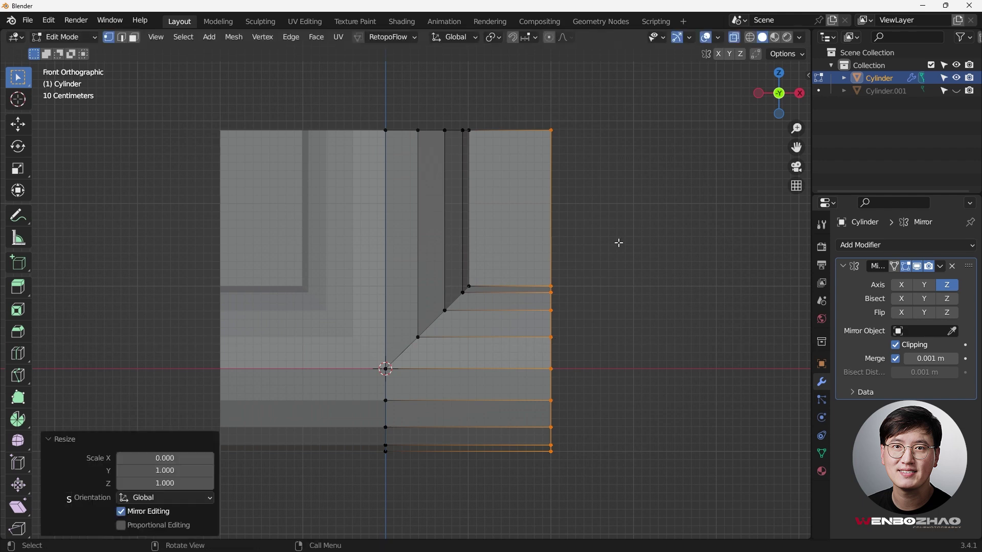
Step: Move the flattened end vertices about 1.1 m outward along X, and turn off X-ray
{"action": "key", "text": "g"}
{"action": "key", "text": "x"}
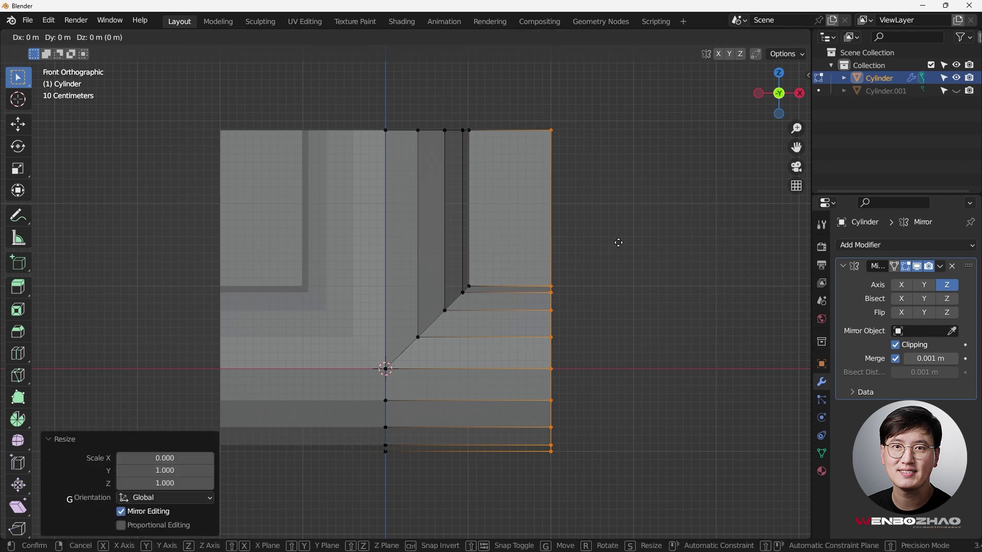
{"action": "left_click", "coordinate": [713, 244]}
{"action": "scroll", "coordinate": [712, 244], "scroll_direction": "down", "scroll_amount": 4}
{"action": "middle_click_drag", "start_coordinate": [664, 273], "coordinate": [611, 305], "text": "shift"}
{"action": "key", "text": "Tab"}
{"action": "key", "text": "alt+z"}
{"action": "middle_click_drag", "start_coordinate": [611, 263], "coordinate": [495, 284]}
{"action": "key", "text": "Tab"}
Step: Select the open back boundary's corner vertices and extrude them about 0.37 m along Y in the right side view
{"action": "left_click_drag", "start_coordinate": [482, 207], "coordinate": [525, 399]}
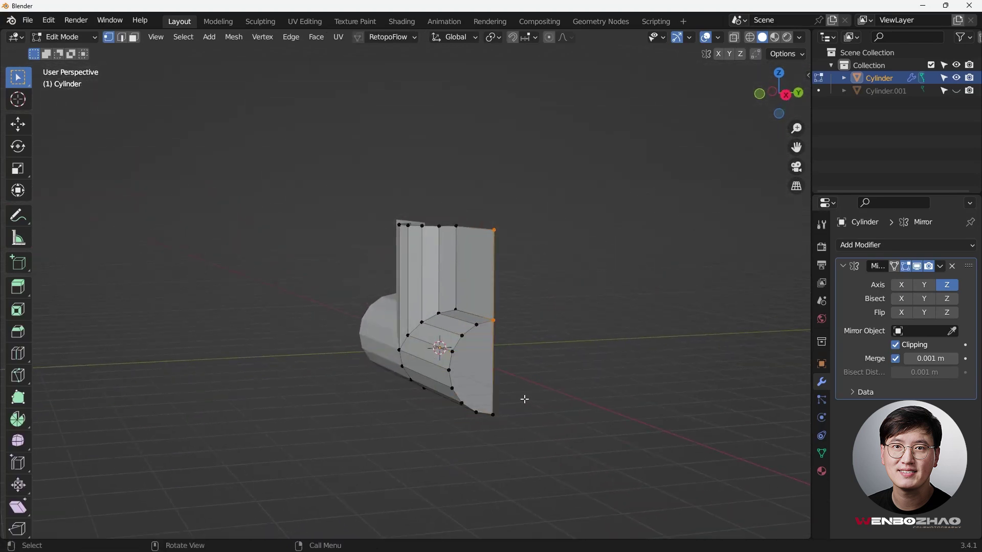
{"action": "left_click", "coordinate": [493, 415], "text": "shift"}
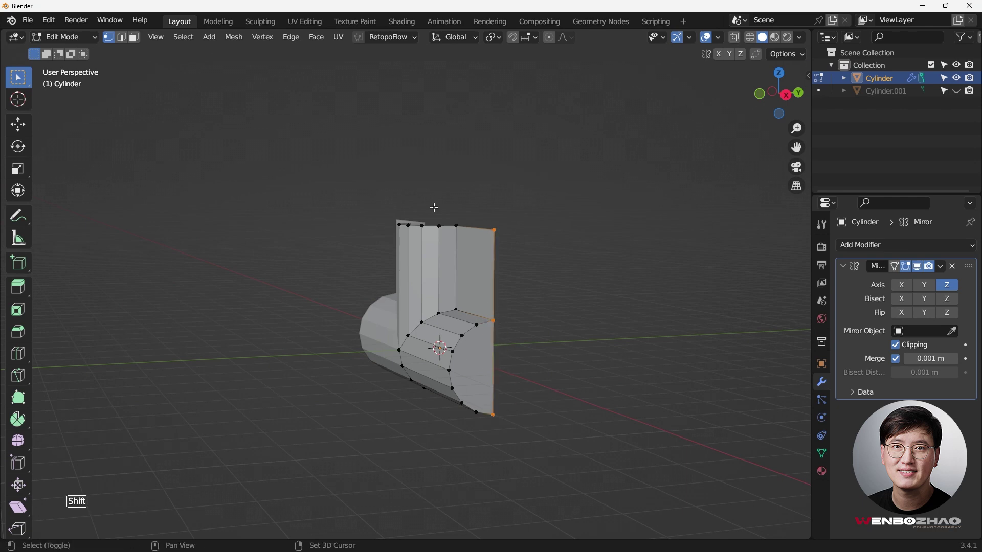
{"action": "left_click", "coordinate": [455, 224], "text": "shift"}
{"action": "key", "text": "ctrl+z"}
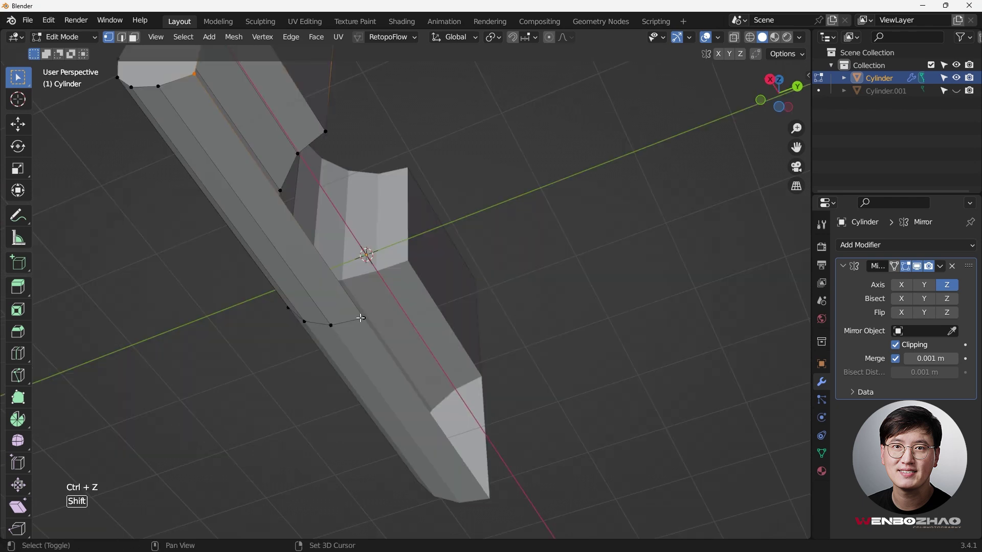
{"action": "middle_click_drag", "start_coordinate": [325, 322], "coordinate": [344, 353]}
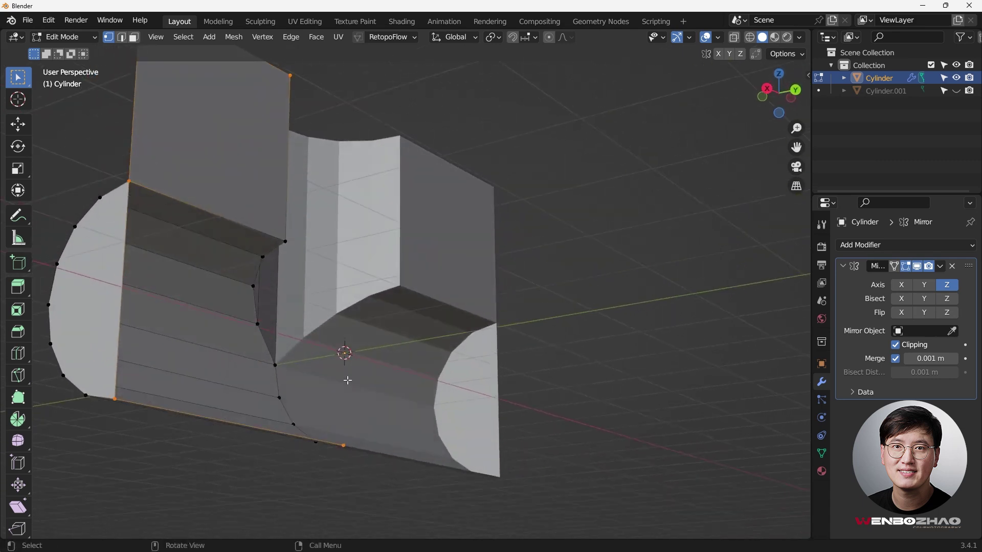
{"action": "key", "text": "KP_1"}
{"action": "key", "text": "KP_3"}
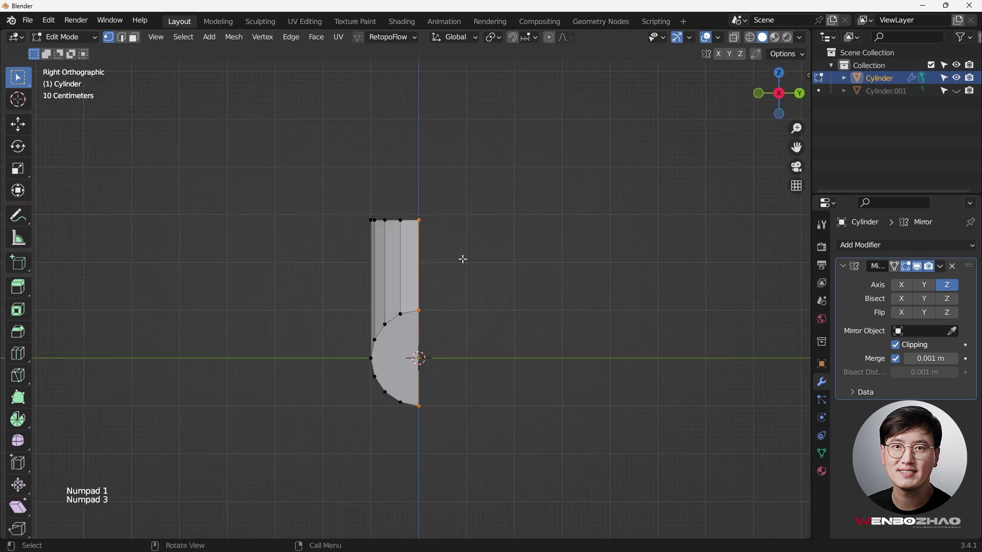
{"action": "key", "text": "e"}
{"action": "left_click", "coordinate": [481, 259]}
{"action": "middle_click_drag", "start_coordinate": [457, 279], "coordinate": [375, 214]}
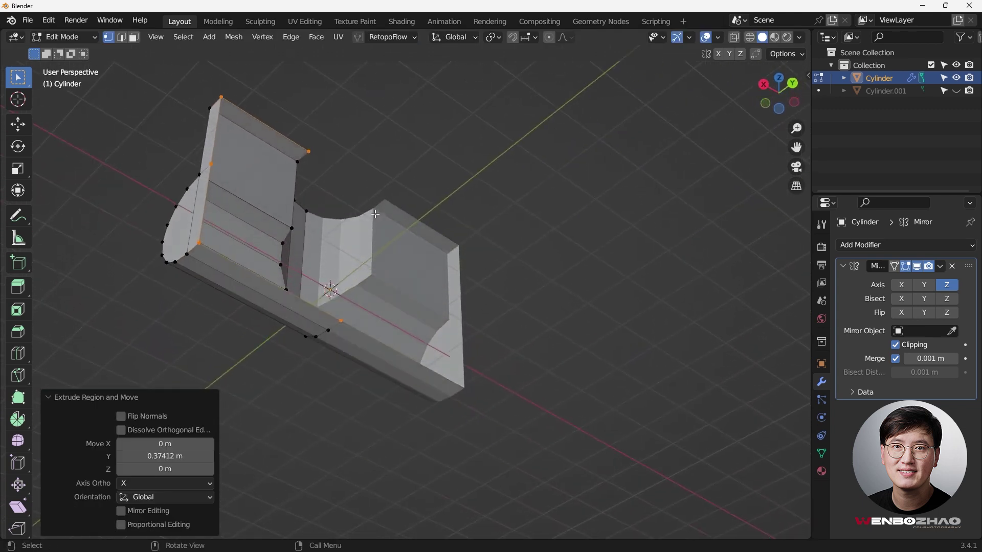
Step: Try to fill the open back with a face across the extruded vertices
{"action": "middle_click_drag", "start_coordinate": [289, 293], "coordinate": [300, 331]}
{"action": "key", "text": "f"}
{"action": "middle_click_drag", "start_coordinate": [363, 337], "coordinate": [312, 306]}
{"action": "key", "text": "ctrl+z"}
Step: Select the top edge across the back strip at the branch pipe's corner and extrude it along negative X to the mirror plane
{"action": "key", "text": "KP_7"}
{"action": "scroll", "coordinate": [561, 294], "scroll_direction": "up", "scroll_amount": 2}
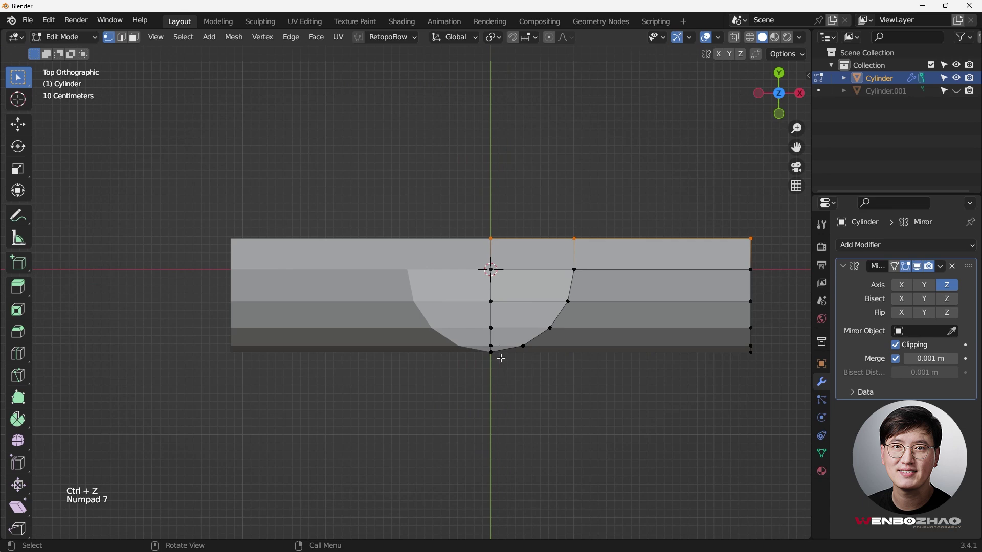
{"action": "middle_click_drag", "start_coordinate": [488, 347], "coordinate": [584, 203]}
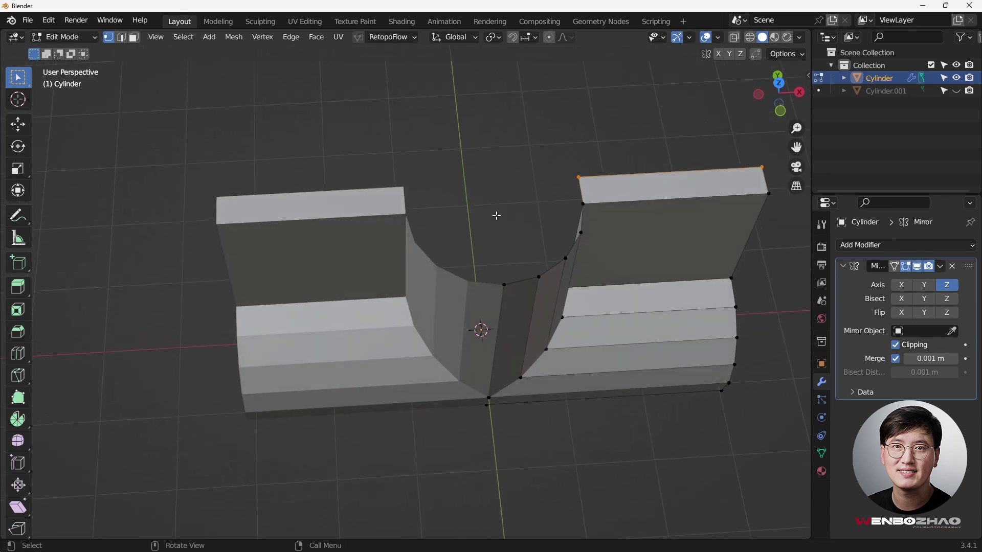
{"action": "key", "text": "ctrl"}
{"action": "right_click", "coordinate": [566, 172], "text": "ctrl"}
{"action": "middle_click_drag", "start_coordinate": [565, 172], "coordinate": [585, 168]}
{"action": "key", "text": "ctrl+z"}
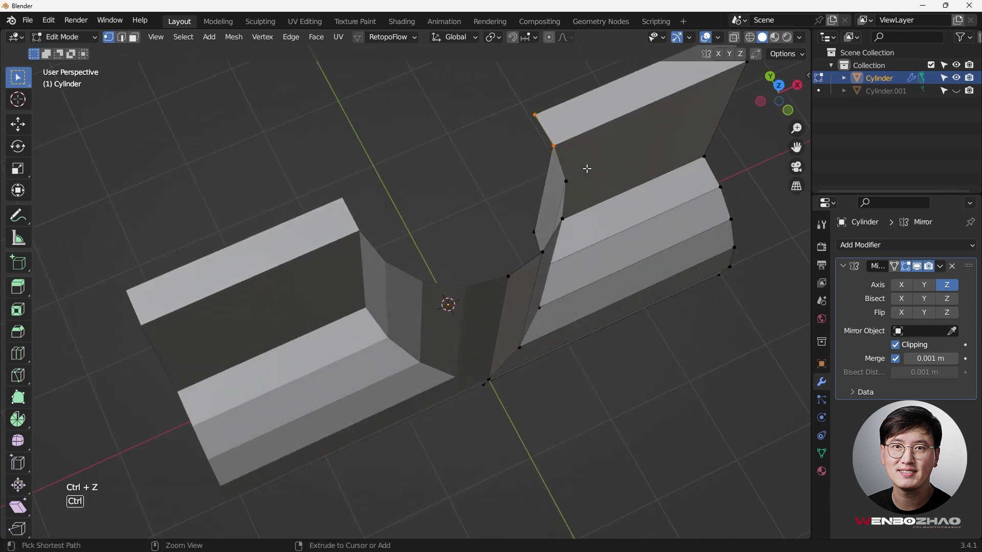
{"action": "key", "text": "KP_7"}
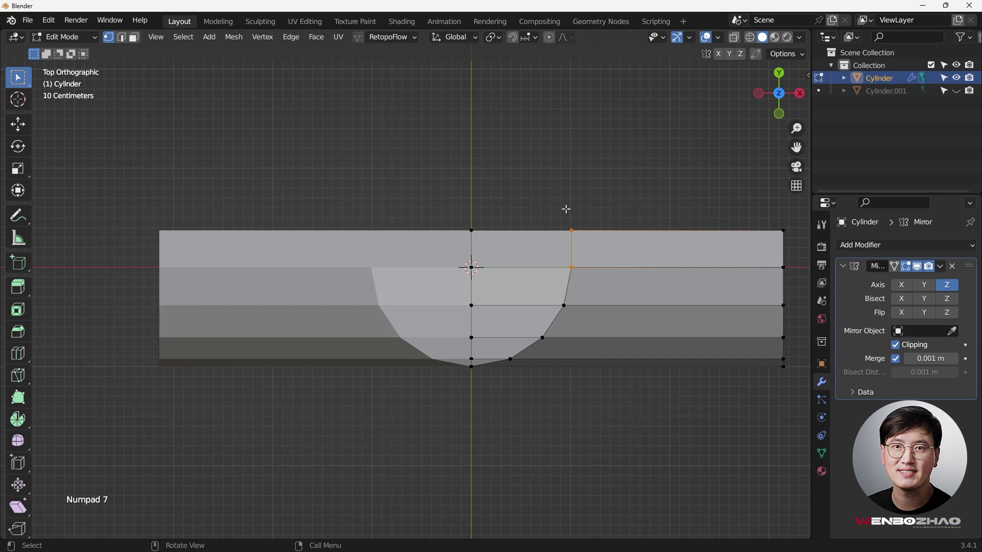
{"action": "key", "text": "e"}
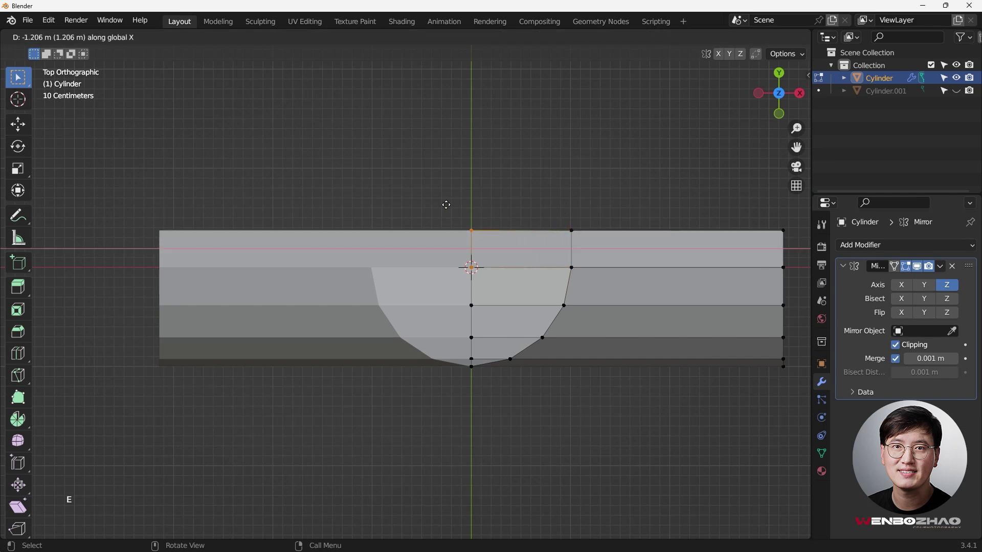
{"action": "left_click", "coordinate": [446, 205]}
Step: Select the branch pipe's top rim vertices with the inner strip vertex at the mirror plane and fill the top opening
{"action": "middle_click_drag", "start_coordinate": [506, 283], "coordinate": [490, 163]}
{"action": "left_click_drag", "start_coordinate": [467, 164], "coordinate": [493, 248]}
{"action": "left_click_drag", "start_coordinate": [564, 160], "coordinate": [581, 198], "text": "shift"}
{"action": "middle_click_drag", "start_coordinate": [581, 199], "coordinate": [552, 191]}
{"action": "left_click_drag", "start_coordinate": [554, 192], "coordinate": [507, 228], "text": "shift"}
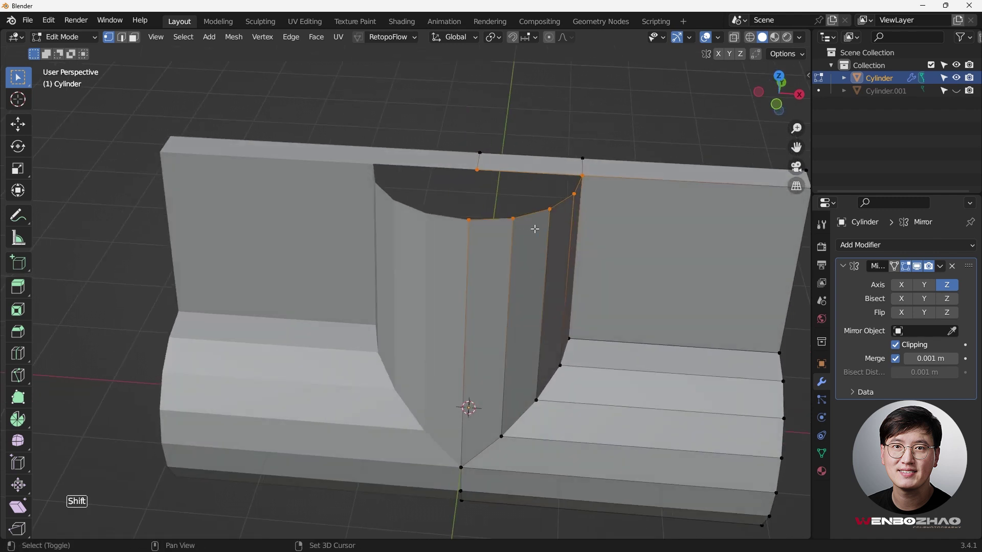
{"action": "key", "text": "f"}
{"action": "middle_click_drag", "start_coordinate": [566, 144], "coordinate": [418, 157]}
Step: Turn on X-ray, select the outer boundary vertices on the back side and fill them with a face
{"action": "key", "text": "KP_3"}
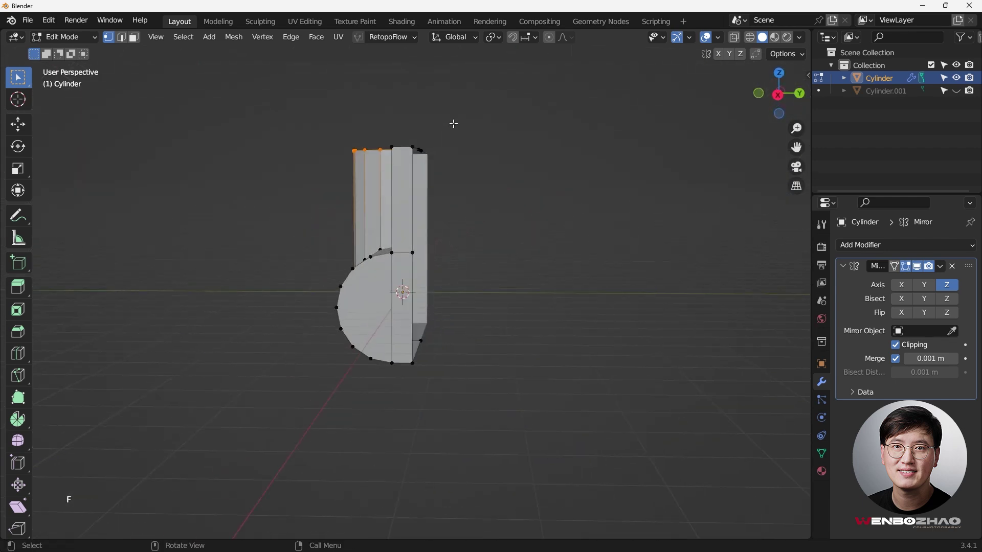
{"action": "key", "text": "KP_1"}
{"action": "key", "text": "alt+z"}
{"action": "left_click_drag", "start_coordinate": [415, 132], "coordinate": [485, 340]}
{"action": "middle_click_drag", "start_coordinate": [485, 341], "coordinate": [441, 345]}
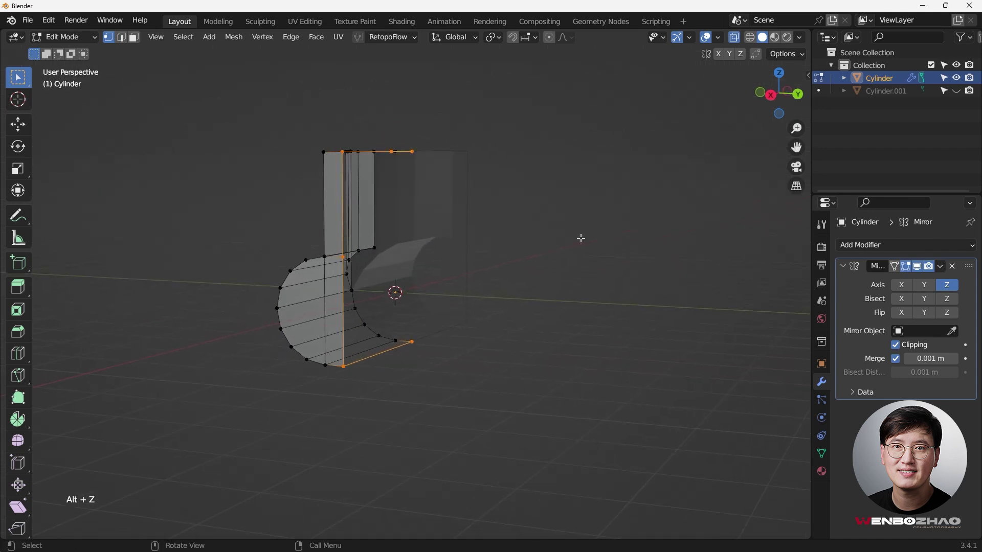
{"action": "key", "text": "f"}
{"action": "middle_click_drag", "start_coordinate": [489, 243], "coordinate": [462, 275]}
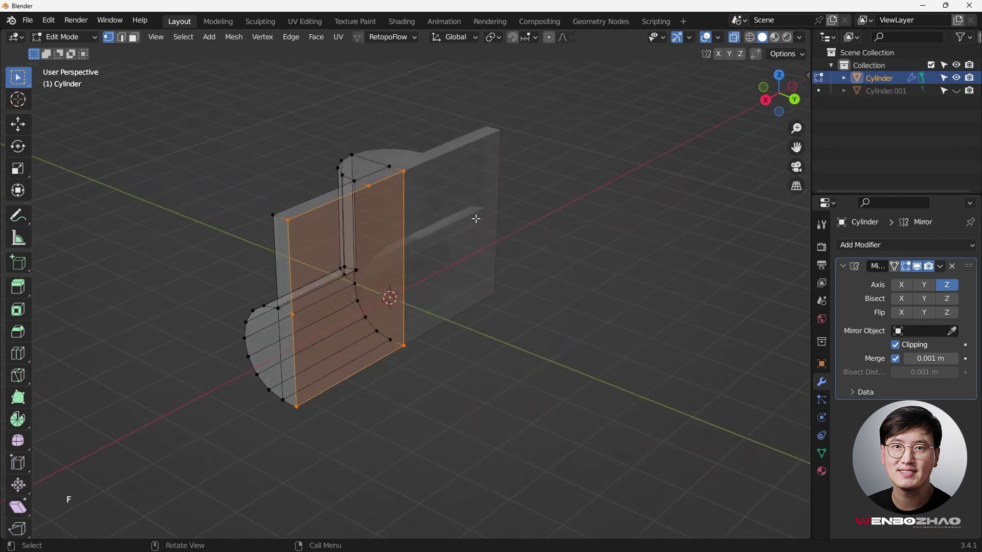
Step: Check the closed block and its pipe surfaces in Object Mode with X-ray off, and return to Edit Mode
{"action": "key", "text": "Tab"}
{"action": "key", "text": "Tab"}
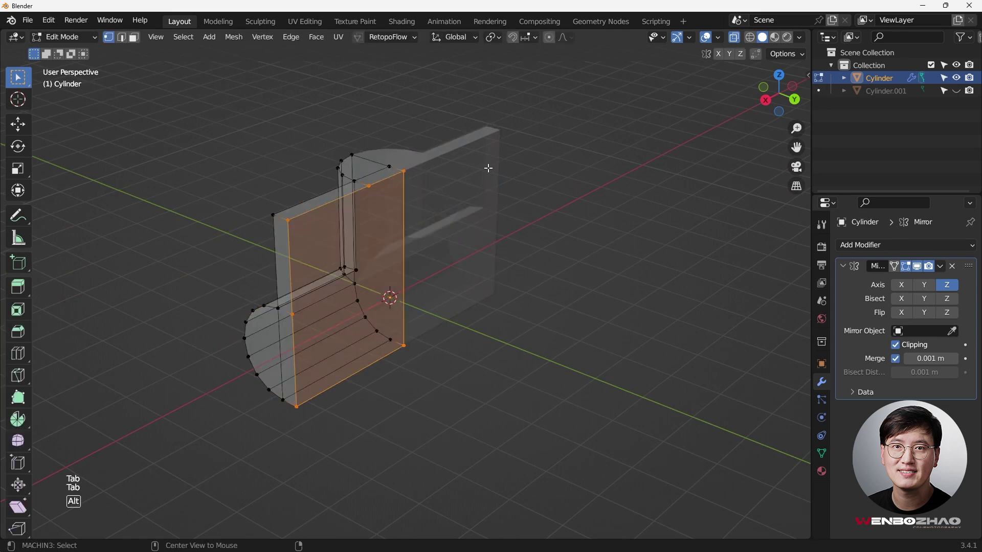
{"action": "key", "text": "alt+z"}
{"action": "middle_click_drag", "start_coordinate": [490, 187], "coordinate": [469, 225]}
{"action": "key", "text": "Tab"}
{"action": "scroll", "coordinate": [454, 269], "scroll_direction": "down", "scroll_amount": 3}
{"action": "scroll", "coordinate": [468, 268], "scroll_direction": "up", "scroll_amount": 2}
{"action": "key", "text": "Tab"}
{"action": "scroll", "coordinate": [366, 365], "scroll_direction": "up", "scroll_amount": 1}
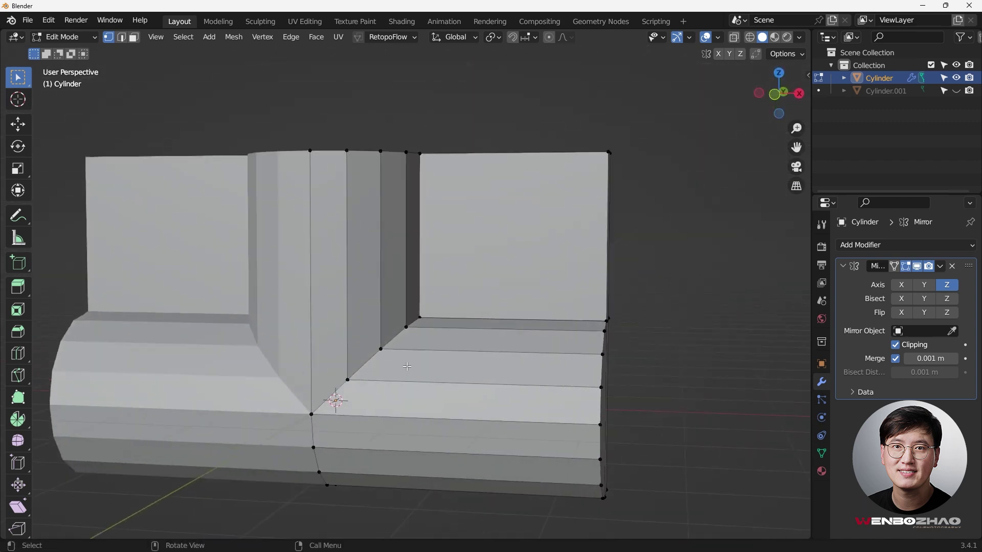
Step: Select the block's sharp edges in edge mode, including the edge where the back wall meets the horizontal pipe
{"action": "middle_click_drag", "start_coordinate": [332, 163], "coordinate": [317, 183]}
{"action": "scroll", "coordinate": [316, 184], "scroll_direction": "down", "scroll_amount": 2}
{"action": "middle_click_drag", "start_coordinate": [406, 188], "coordinate": [482, 230], "text": "shift"}
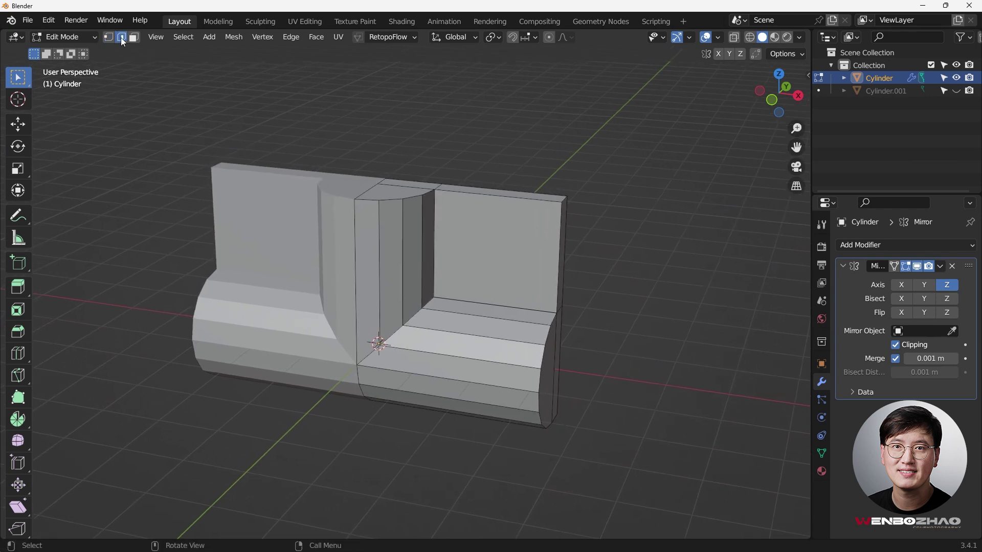
{"action": "left_click", "coordinate": [185, 41]}
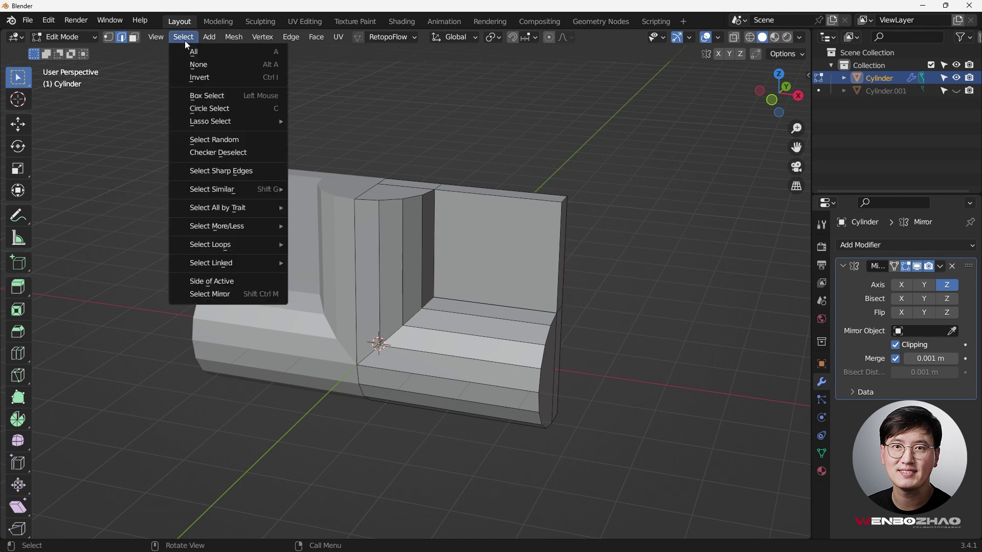
{"action": "left_click", "coordinate": [231, 169]}
{"action": "middle_click_drag", "start_coordinate": [354, 163], "coordinate": [461, 256]}
{"action": "scroll", "coordinate": [366, 364], "scroll_direction": "up", "scroll_amount": 3}
{"action": "middle_click_drag", "start_coordinate": [368, 361], "coordinate": [384, 306]}
{"action": "scroll", "coordinate": [437, 249], "scroll_direction": "down", "scroll_amount": 2}
{"action": "scroll", "coordinate": [482, 329], "scroll_direction": "up", "scroll_amount": 5}
{"action": "left_click", "coordinate": [493, 329]}
{"action": "middle_click_drag", "start_coordinate": [493, 329], "coordinate": [443, 292]}
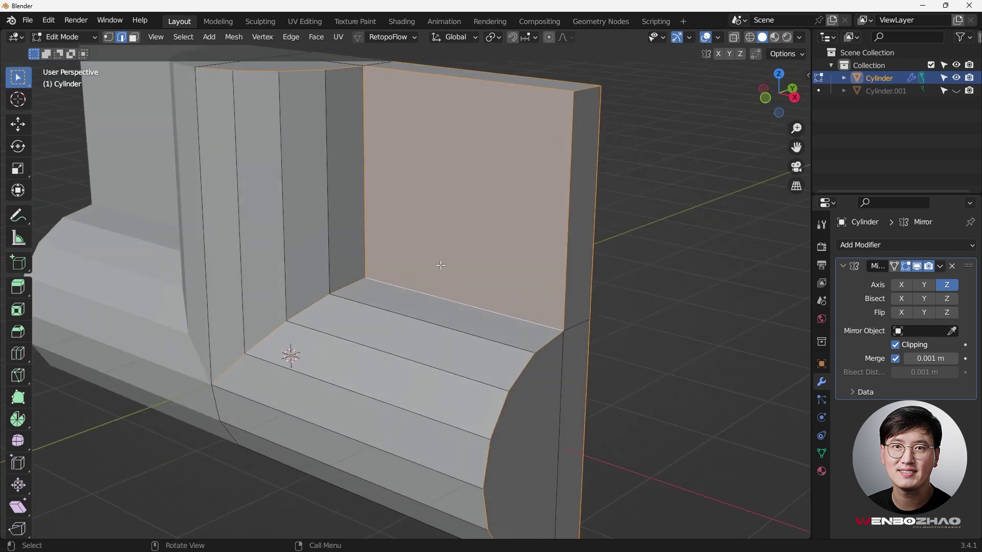
Step: Try a 1-segment bevel about 0.042 m wide on the selected sharp edges, and undo it
{"action": "key", "text": "ctrl+b"}
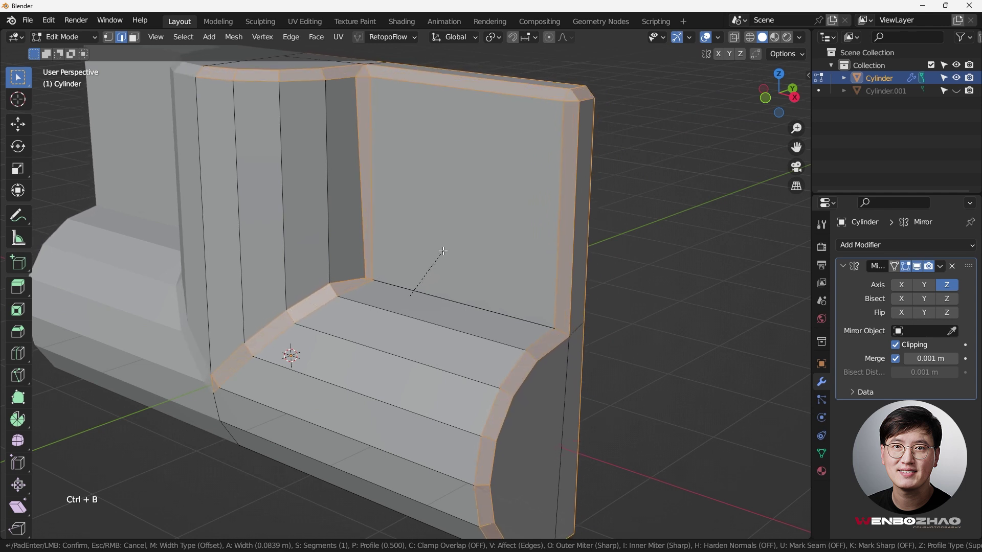
{"action": "left_click", "coordinate": [440, 281]}
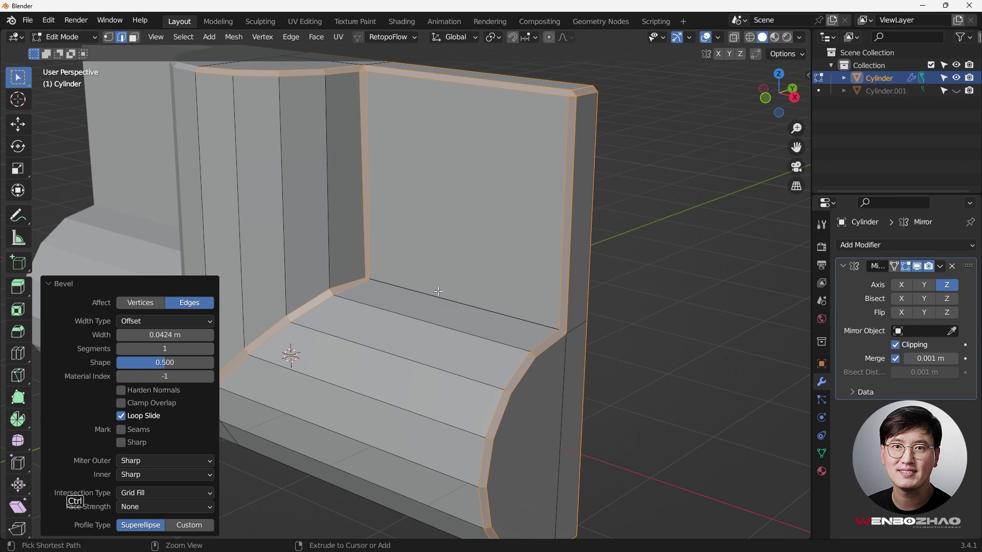
{"action": "key", "text": "ctrl+z"}
Step: Turn on X-ray, select all vertices of the half block and merge them by distance at 0.0001 m
{"action": "middle_click_drag", "start_coordinate": [438, 291], "coordinate": [464, 290]}
{"action": "key", "text": "alt+z"}
{"action": "key", "text": "3"}
{"action": "key", "text": "Tab"}
{"action": "key", "text": "Tab"}
{"action": "scroll", "coordinate": [460, 290], "scroll_direction": "down", "scroll_amount": 3}
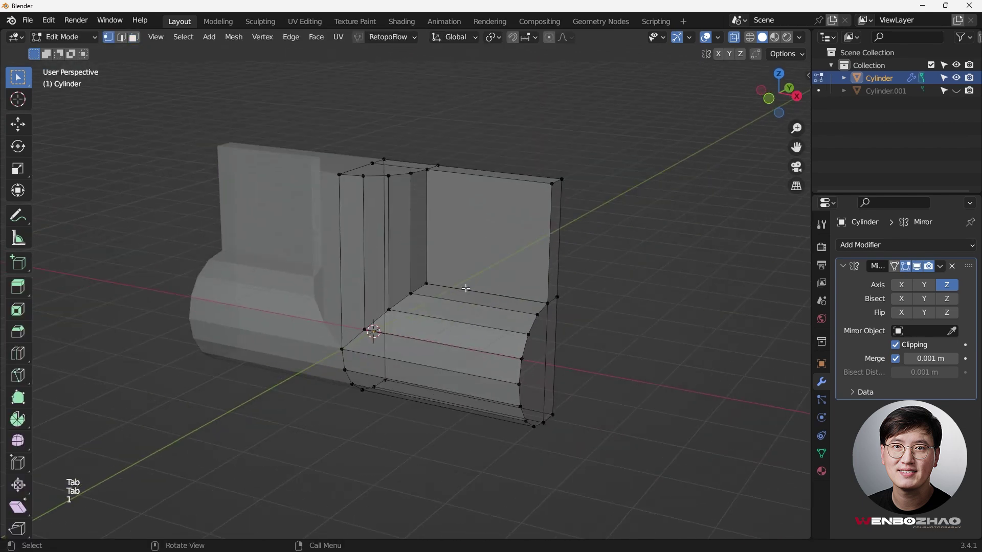
{"action": "key", "text": "a"}
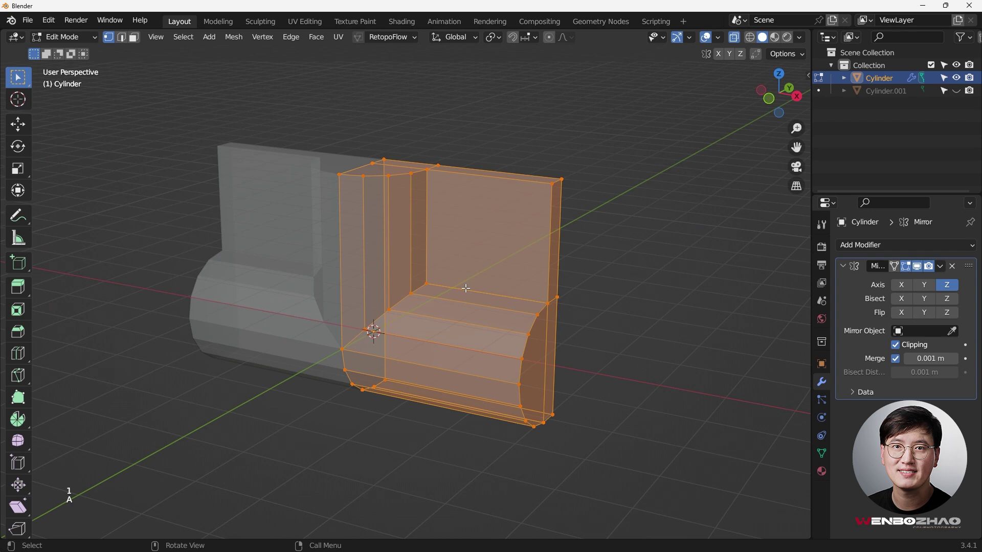
{"action": "key", "text": "m"}
{"action": "left_click", "coordinate": [454, 333]}
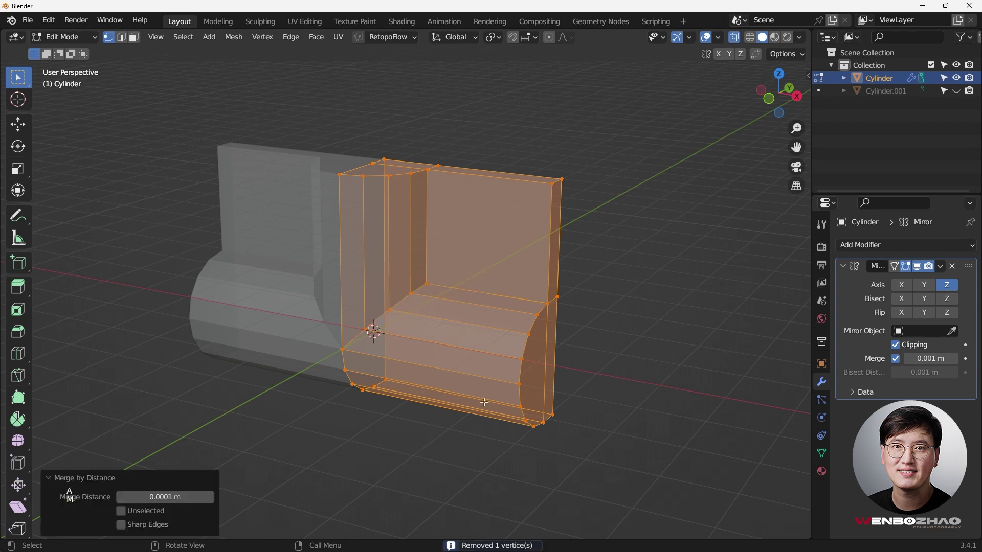
{"action": "scroll", "coordinate": [475, 378], "scroll_direction": "up", "scroll_amount": 2}
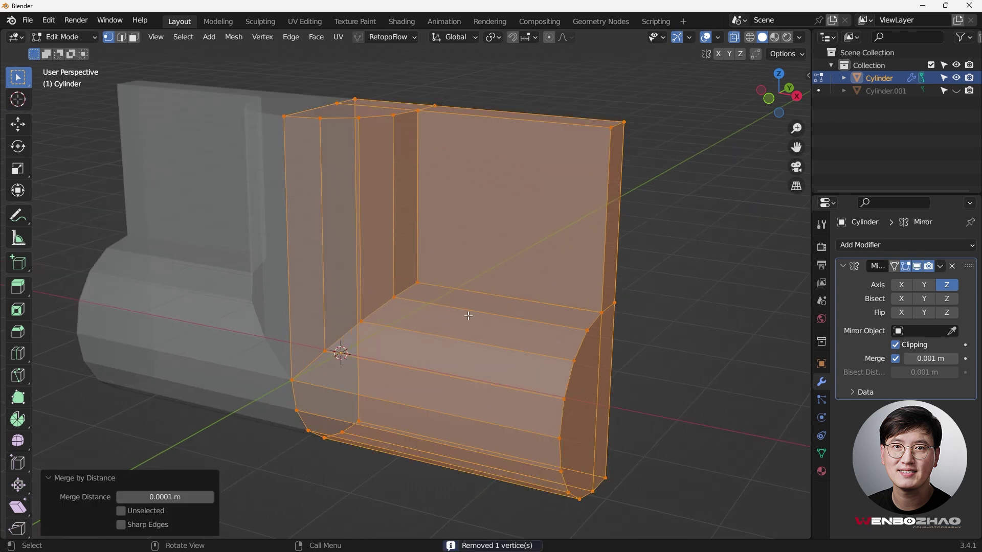
{"action": "scroll", "coordinate": [546, 306], "scroll_direction": "up", "scroll_amount": 1}
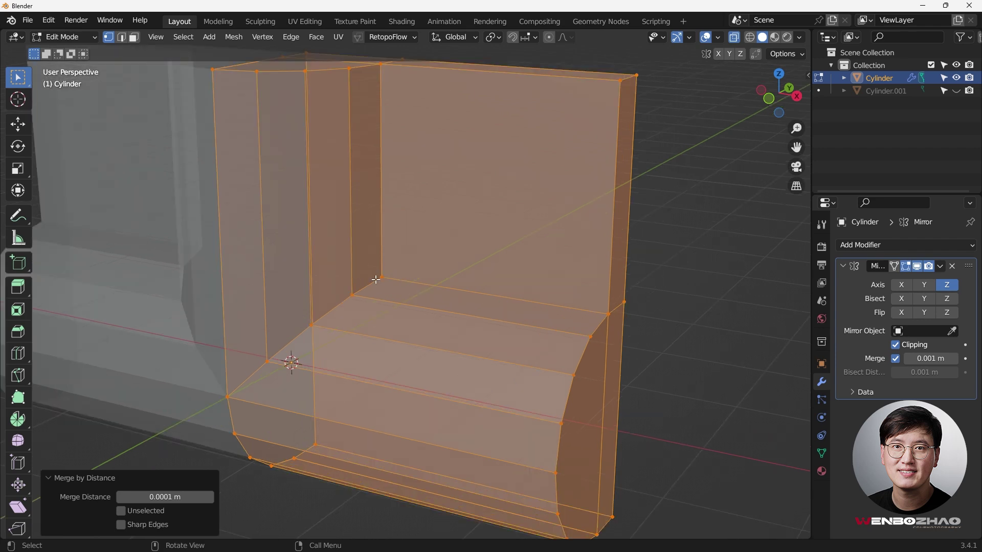
{"action": "scroll", "coordinate": [381, 277], "scroll_direction": "down", "scroll_amount": 3}
Step: Clear the selection, turn X-ray off and select the sharp edges in edge mode with 30° sharpness
{"action": "key", "text": "alt+a"}
{"action": "key", "text": "2"}
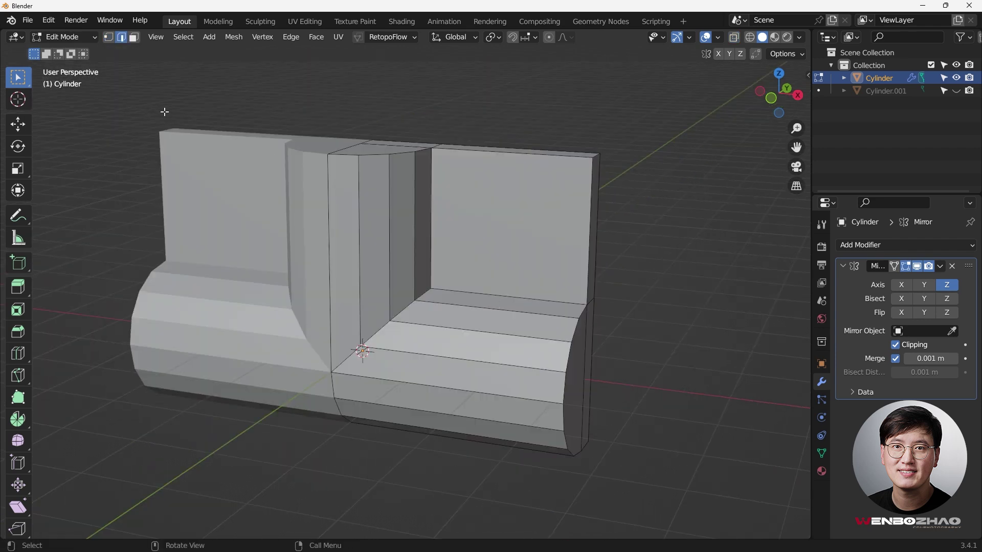
{"action": "left_click", "coordinate": [183, 37]}
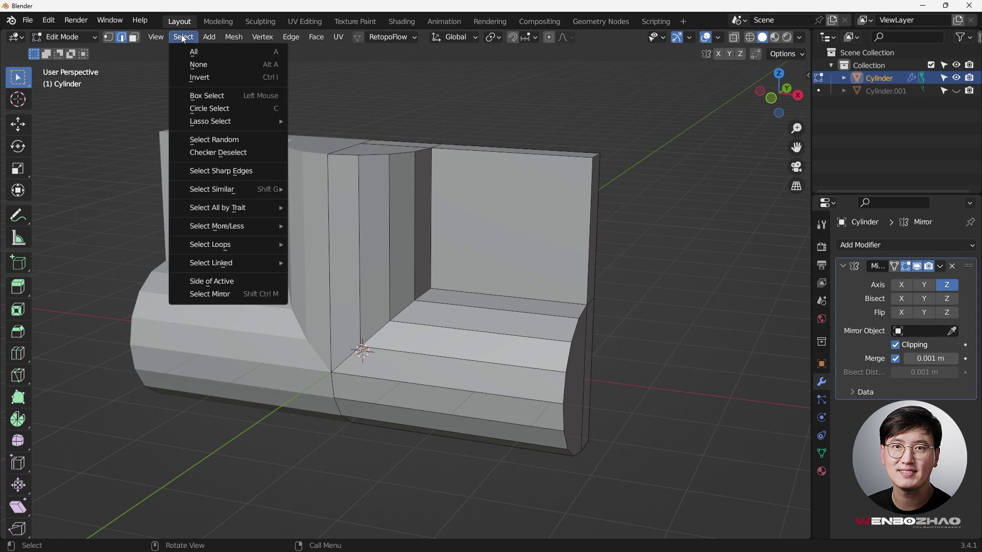
{"action": "left_click", "coordinate": [223, 171]}
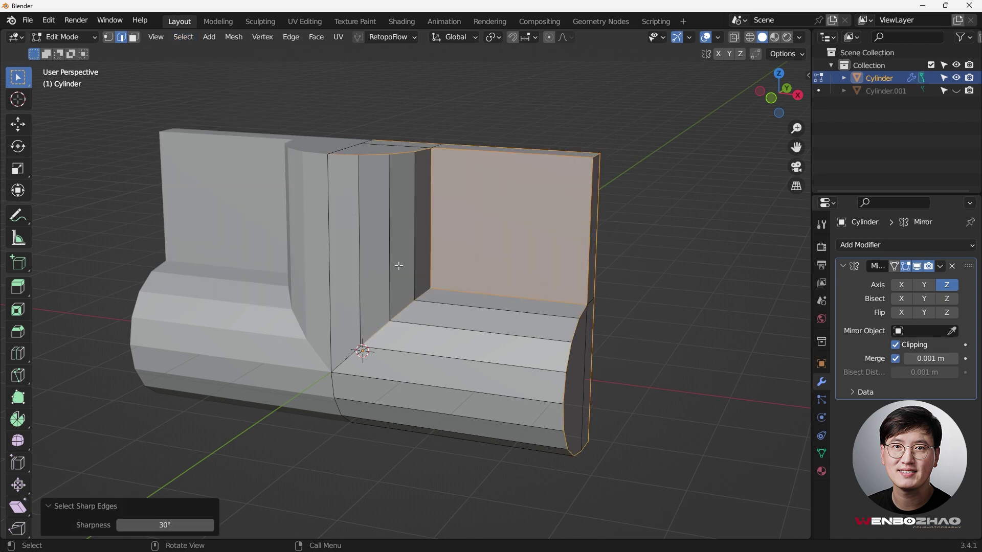
{"action": "middle_click_drag", "start_coordinate": [429, 329], "coordinate": [521, 219]}
{"action": "scroll", "coordinate": [466, 233], "scroll_direction": "up", "scroll_amount": 2}
{"action": "middle_click_drag", "start_coordinate": [313, 310], "coordinate": [422, 266]}
Step: Bevel the selected sharp edges with width 0.02 m, 2 segments, shape 1.000 and an Arc outer miter
{"action": "key", "text": "ctrl+b"}
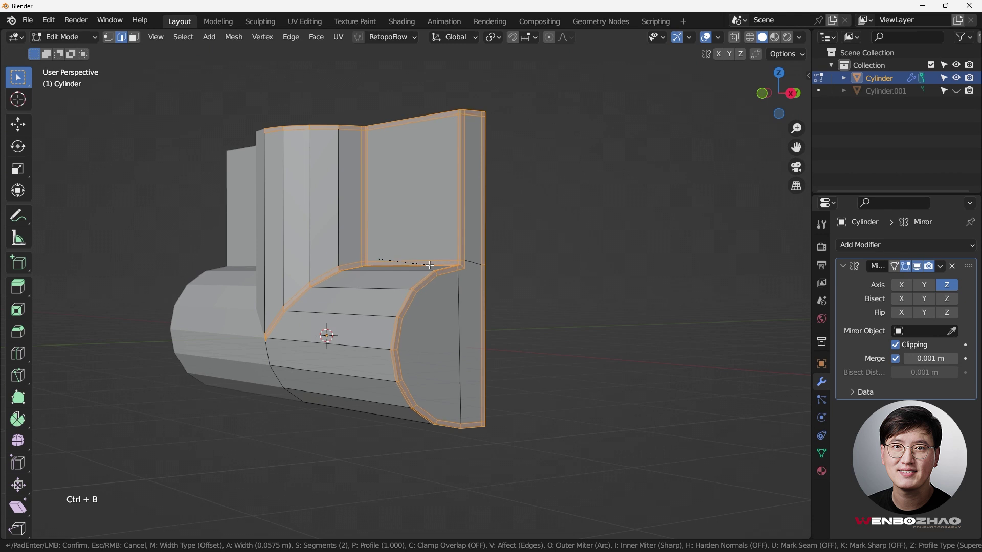
{"action": "left_click", "coordinate": [389, 281]}
{"action": "middle_click_drag", "start_coordinate": [388, 281], "coordinate": [353, 286]}
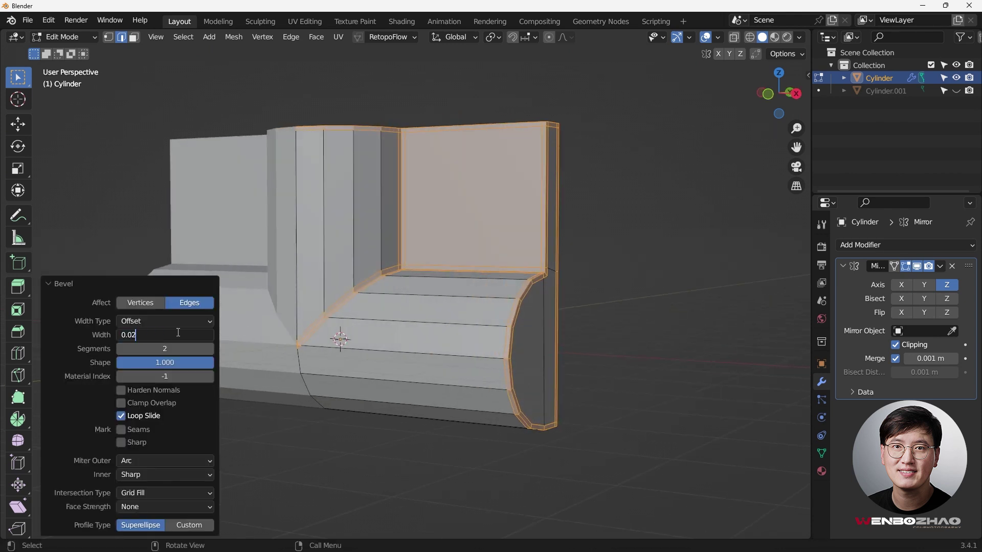
{"action": "key", "text": "Return"}
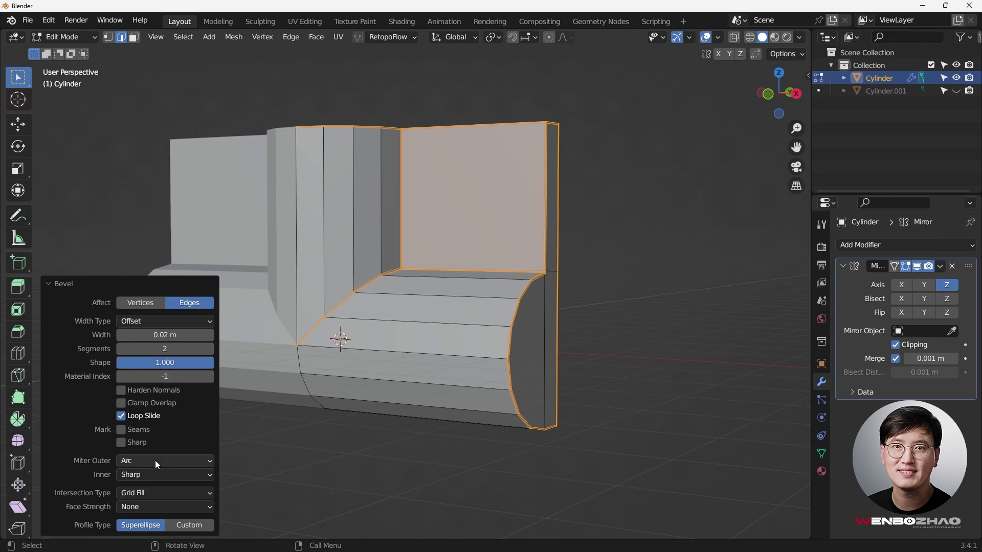
Step: On the top face, connect the inner back-edge vertex at the mirror plane to the bevel vertex at the branch pipe's corner
{"action": "middle_click_drag", "start_coordinate": [412, 418], "coordinate": [441, 298]}
{"action": "scroll", "coordinate": [462, 246], "scroll_direction": "up", "scroll_amount": 2}
{"action": "scroll", "coordinate": [388, 207], "scroll_direction": "up", "scroll_amount": 3}
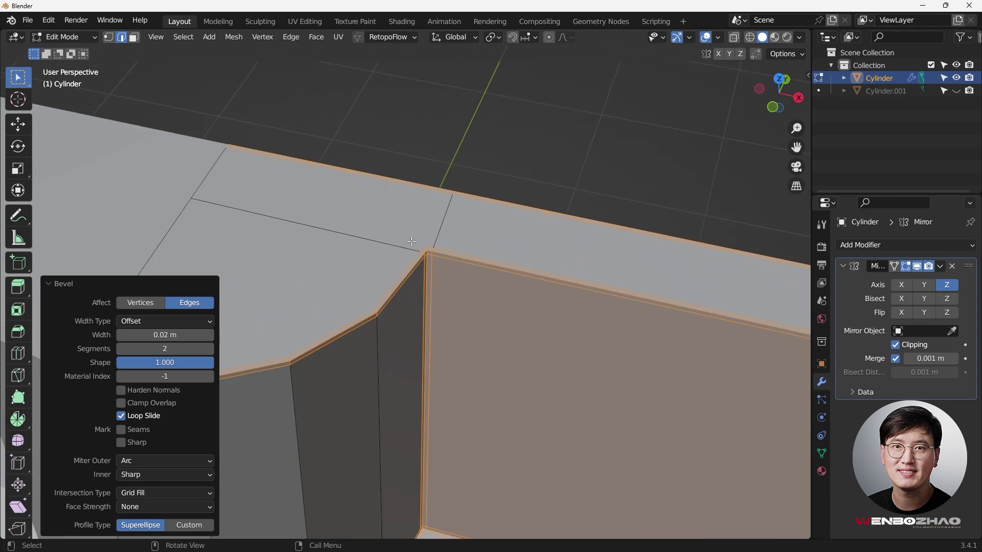
{"action": "middle_click_drag", "start_coordinate": [411, 241], "coordinate": [430, 249]}
{"action": "key", "text": "1"}
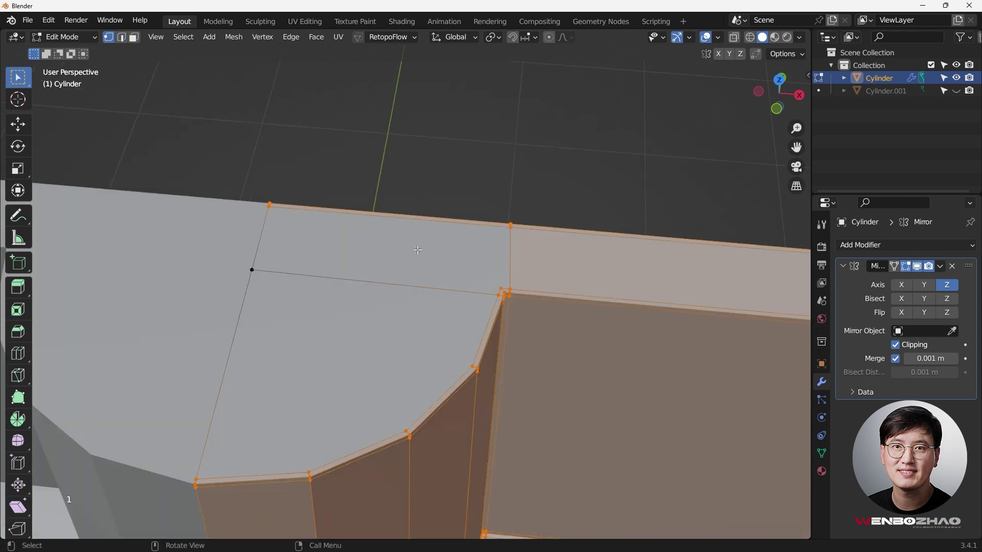
{"action": "left_click", "coordinate": [391, 253]}
{"action": "scroll", "coordinate": [460, 272], "scroll_direction": "up", "scroll_amount": 1}
{"action": "left_click", "coordinate": [215, 195]}
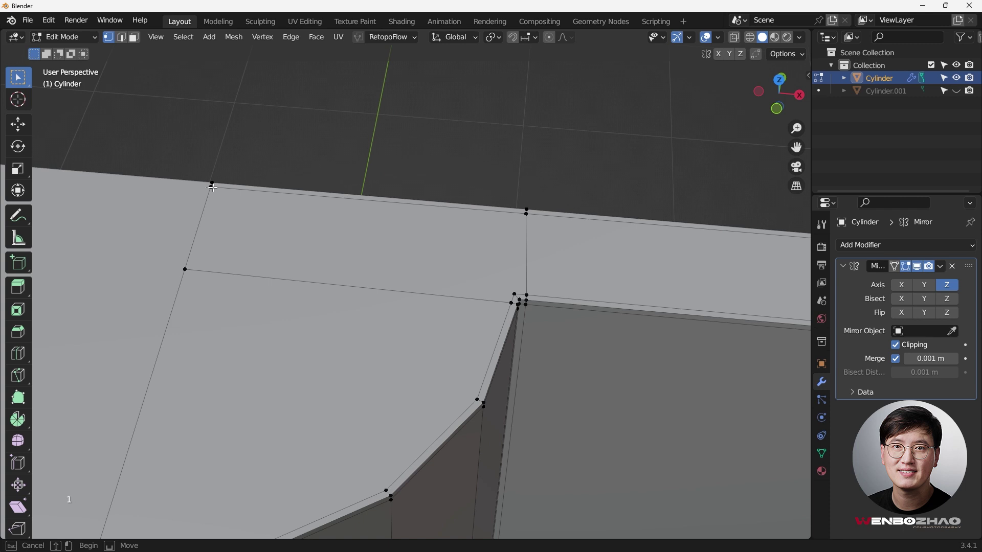
{"action": "left_click", "coordinate": [513, 292], "text": "shift"}
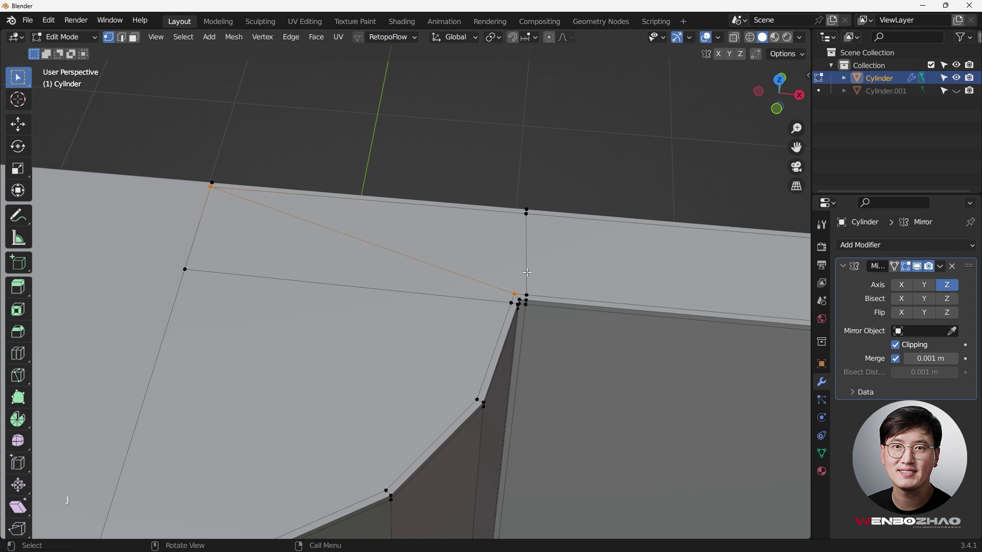
Step: Knife-cut two edges across the branch pipe's top, from the two rim vertices nearest the corner to the mirror-plane edge
{"action": "scroll", "coordinate": [522, 303], "scroll_direction": "down", "scroll_amount": 5}
{"action": "middle_click_drag", "start_coordinate": [486, 359], "coordinate": [451, 330], "text": "shift"}
{"action": "scroll", "coordinate": [450, 329], "scroll_direction": "up", "scroll_amount": 2}
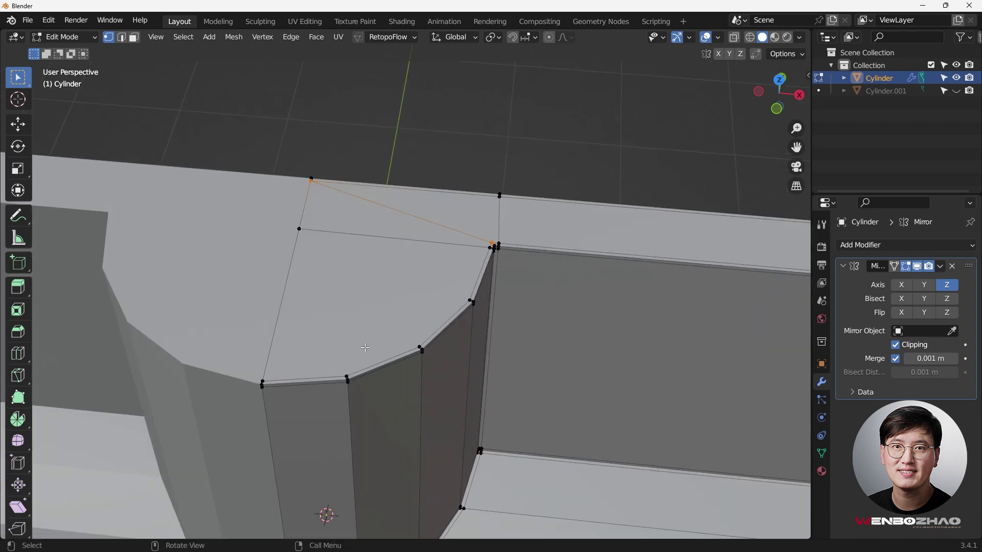
{"action": "scroll", "coordinate": [442, 295], "scroll_direction": "up", "scroll_amount": 2}
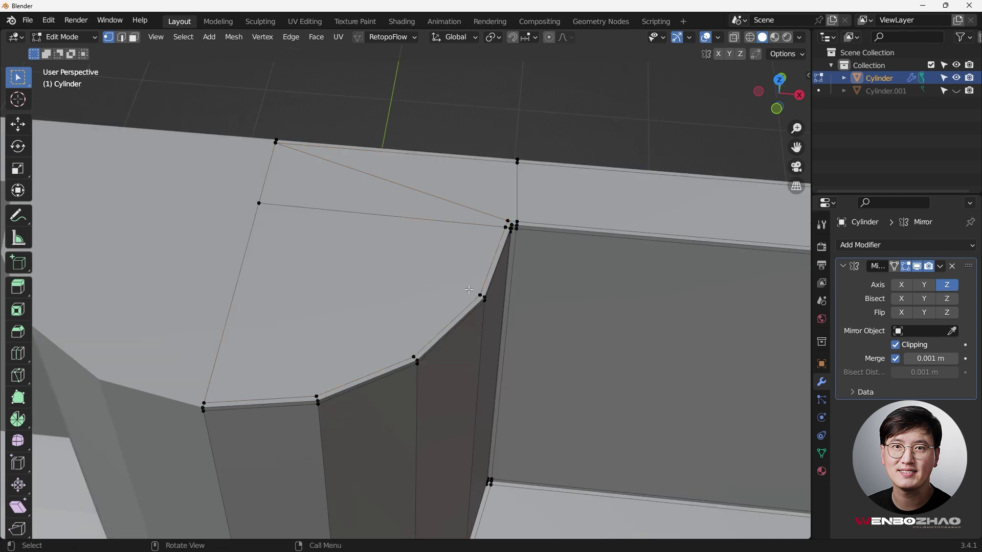
{"action": "key", "text": "k"}
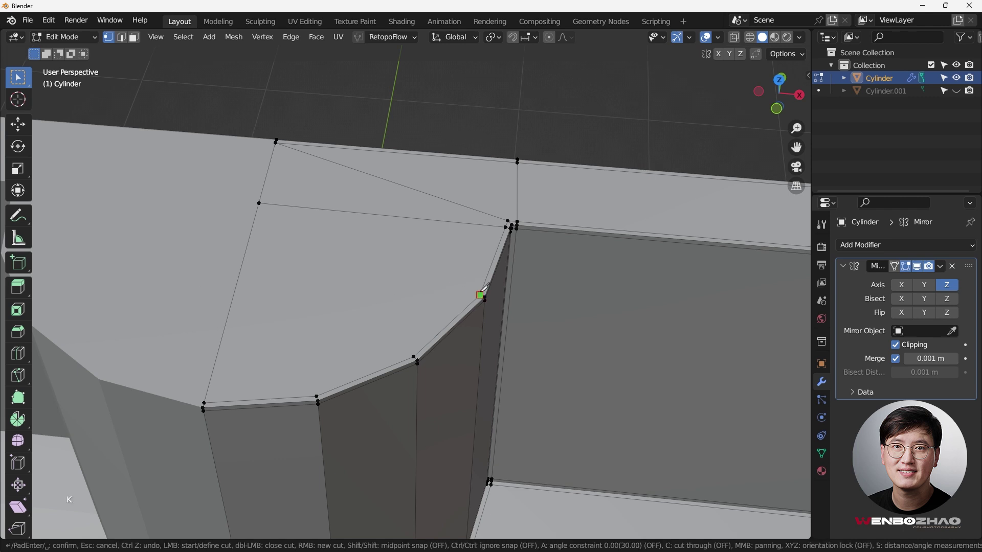
{"action": "left_click", "coordinate": [480, 294]}
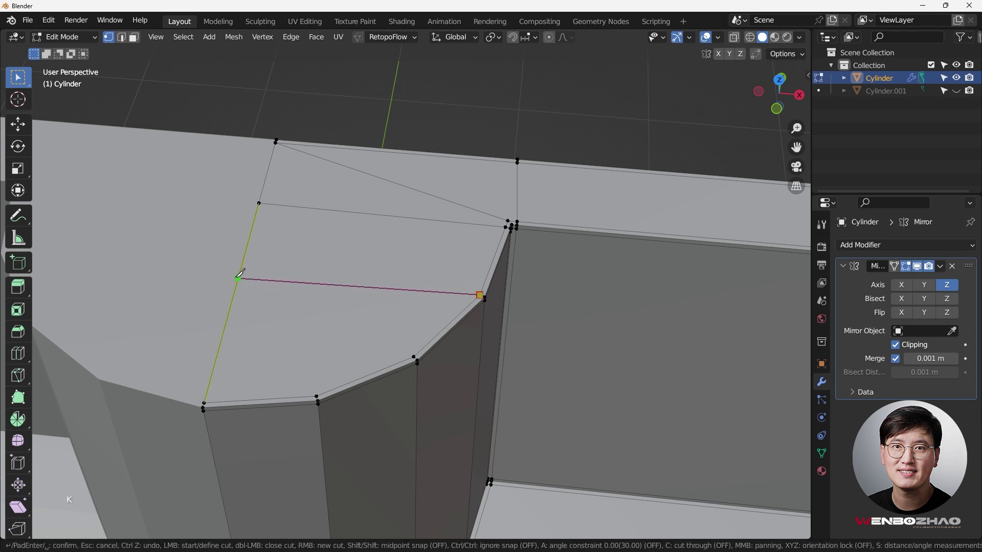
{"action": "left_click", "coordinate": [238, 278]}
{"action": "key", "text": "Return"}
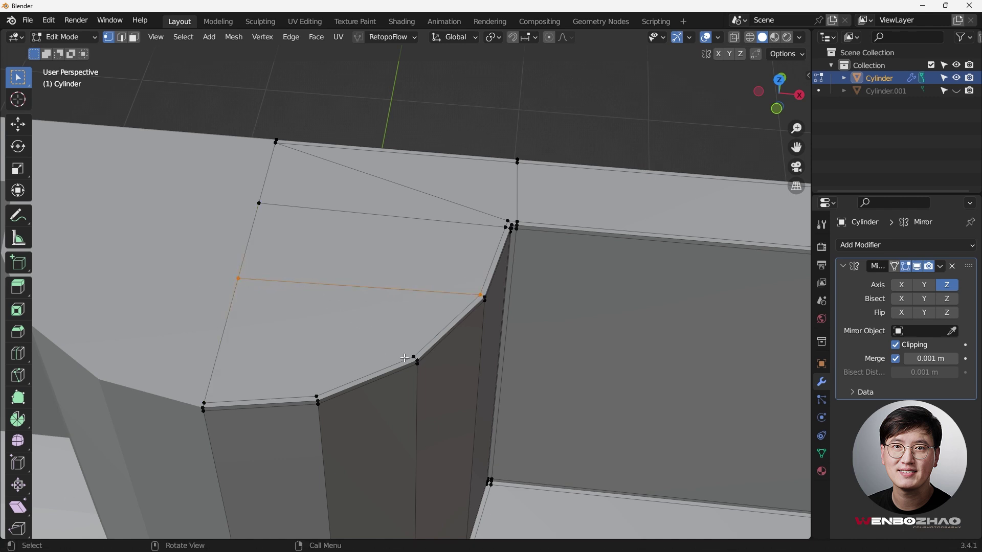
{"action": "key", "text": "k"}
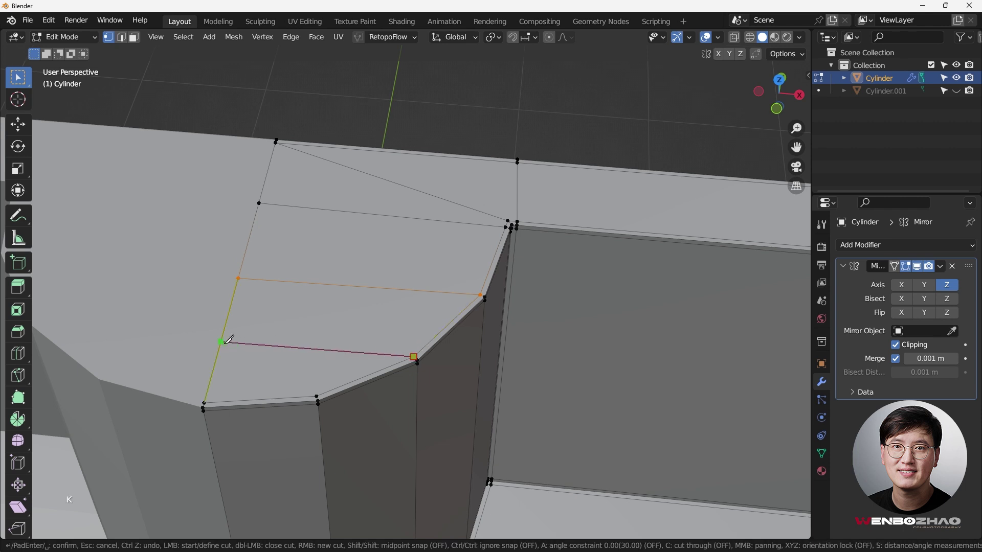
{"action": "left_click", "coordinate": [219, 346]}
{"action": "key", "text": "Return"}
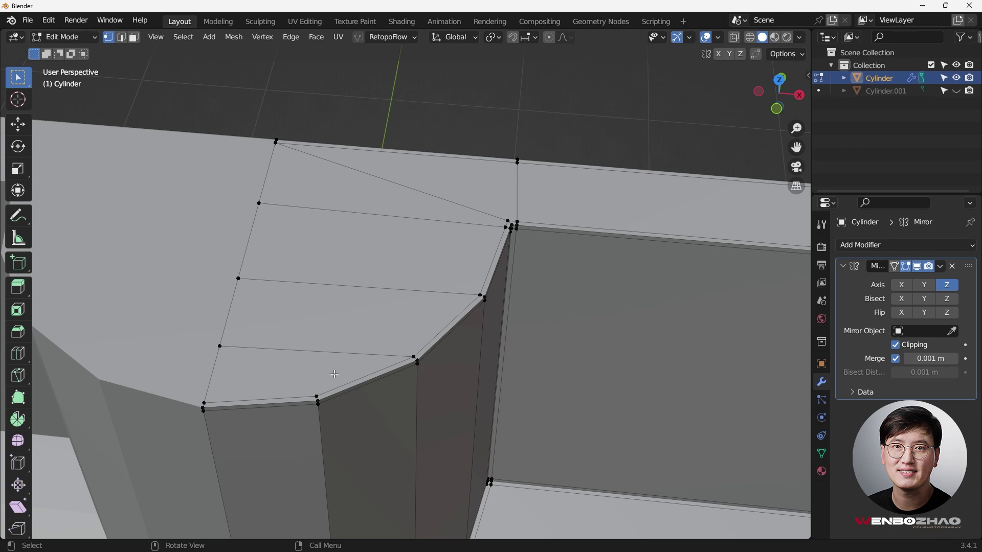
Step: Examine the bevelled edges and topology around the branch pipe, the intersection and the horizontal pipe's end
{"action": "scroll", "coordinate": [417, 237], "scroll_direction": "down", "scroll_amount": 3}
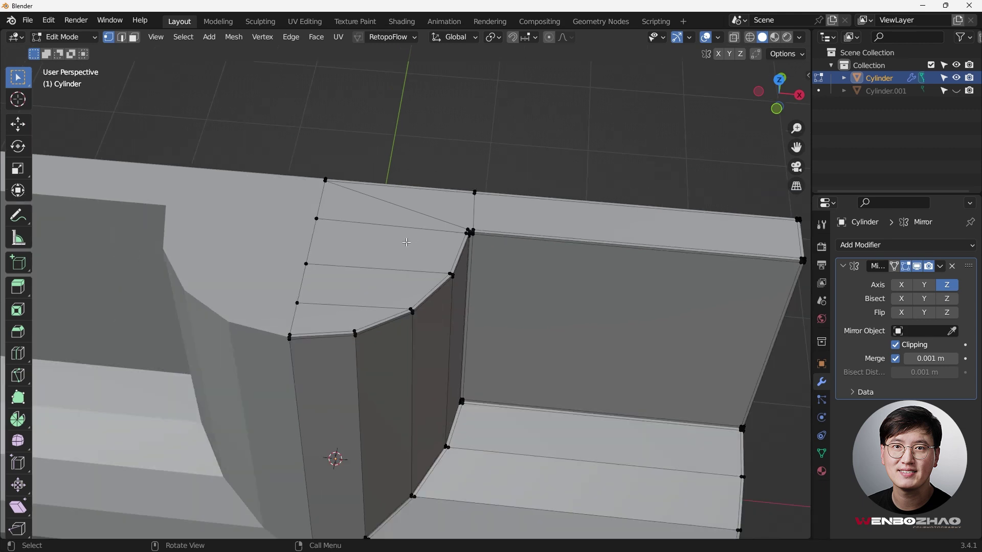
{"action": "middle_click_drag", "start_coordinate": [333, 458], "coordinate": [296, 480], "text": "shift"}
{"action": "scroll", "coordinate": [404, 241], "scroll_direction": "up", "scroll_amount": 4}
{"action": "scroll", "coordinate": [359, 268], "scroll_direction": "down", "scroll_amount": 1}
{"action": "scroll", "coordinate": [429, 254], "scroll_direction": "down", "scroll_amount": 5}
{"action": "middle_click_drag", "start_coordinate": [463, 335], "coordinate": [398, 302], "text": "shift"}
{"action": "scroll", "coordinate": [531, 239], "scroll_direction": "up", "scroll_amount": 1}
{"action": "middle_click_drag", "start_coordinate": [499, 360], "coordinate": [488, 280]}
{"action": "middle_click_drag", "start_coordinate": [412, 324], "coordinate": [301, 340]}
{"action": "scroll", "coordinate": [322, 271], "scroll_direction": "up", "scroll_amount": 1}
Step: In the right view, knife-cut a straight horizontal line across the end cap from the outermost rim vertex to the back edge
{"action": "key", "text": "KP_1"}
{"action": "key", "text": "KP_3"}
{"action": "scroll", "coordinate": [194, 313], "scroll_direction": "up", "scroll_amount": 1}
{"action": "key", "text": "k"}
{"action": "left_click", "coordinate": [185, 316]}
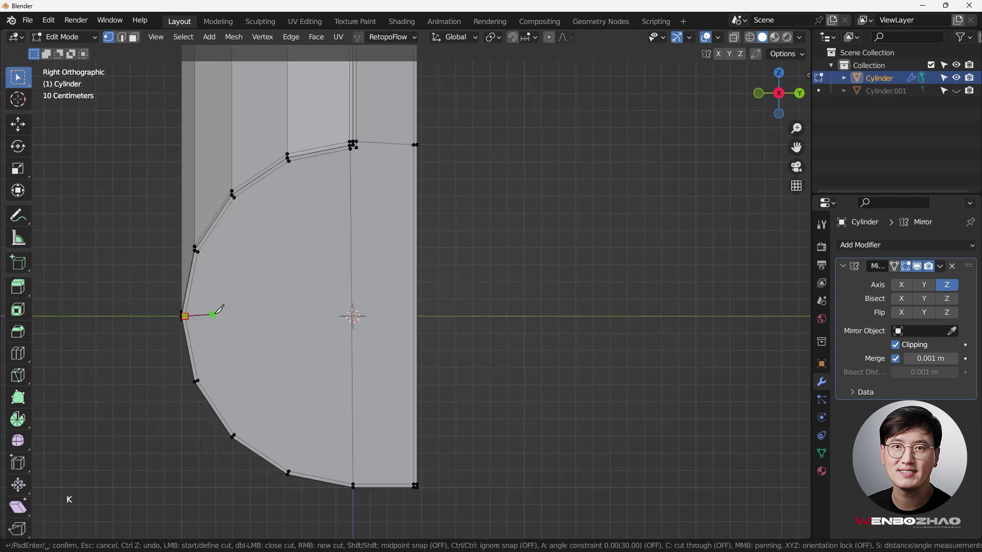
{"action": "key", "text": "a"}
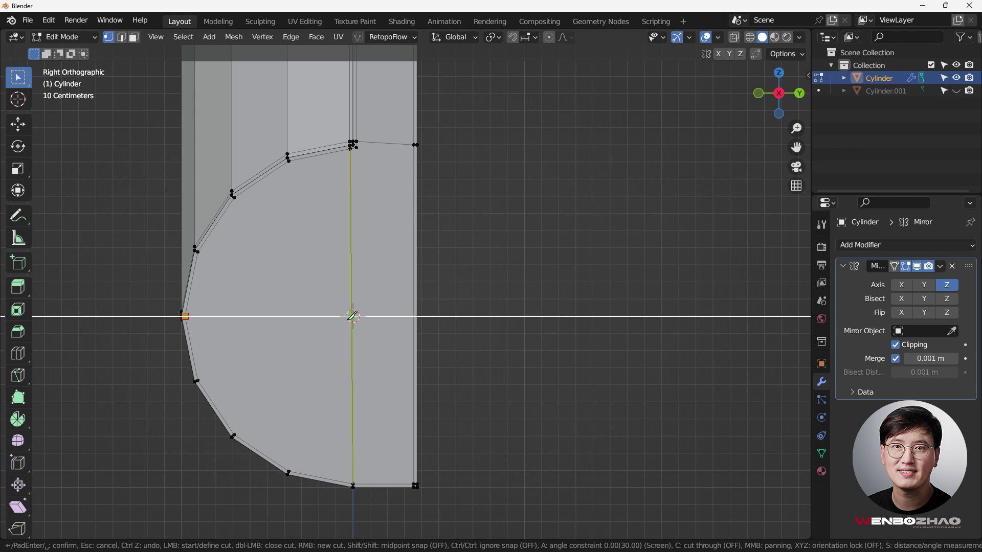
{"action": "left_click", "coordinate": [352, 317]}
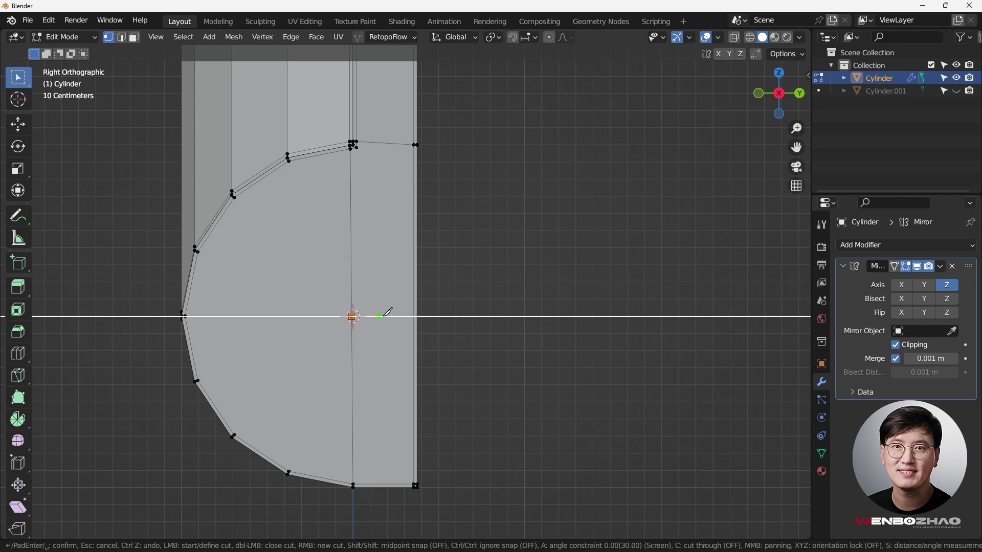
{"action": "left_click", "coordinate": [433, 315]}
{"action": "key", "text": "Return"}
Step: Connect the end cap's upper bevel corner vertex diagonally to the horizontal cut's vertex on the inner back edge
{"action": "middle_click_drag", "start_coordinate": [432, 313], "coordinate": [284, 170]}
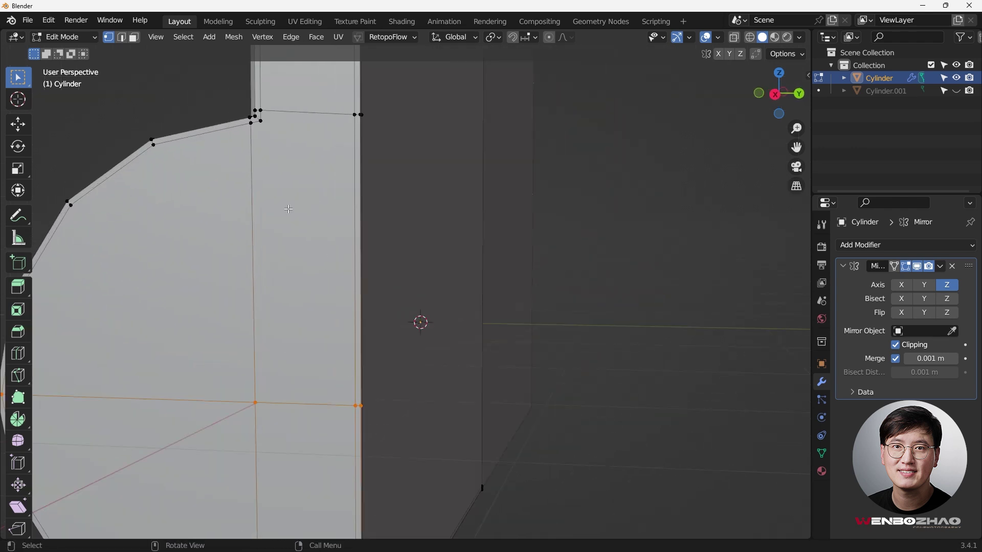
{"action": "left_click", "coordinate": [261, 120]}
{"action": "left_click", "coordinate": [349, 398], "text": "shift"}
{"action": "scroll", "coordinate": [300, 217], "scroll_direction": "down", "scroll_amount": 1}
{"action": "middle_click_drag", "start_coordinate": [299, 223], "coordinate": [319, 116], "text": "shift"}
{"action": "scroll", "coordinate": [316, 429], "scroll_direction": "up", "scroll_amount": 2}
{"action": "left_click", "coordinate": [283, 445]}
{"action": "scroll", "coordinate": [325, 428], "scroll_direction": "down", "scroll_amount": 5}
Step: Connect the next two pairs of opposing upper and lower inner rim vertices on the end cap with vertical edges
{"action": "middle_click_drag", "start_coordinate": [333, 418], "coordinate": [352, 412]}
{"action": "scroll", "coordinate": [307, 301], "scroll_direction": "up", "scroll_amount": 1}
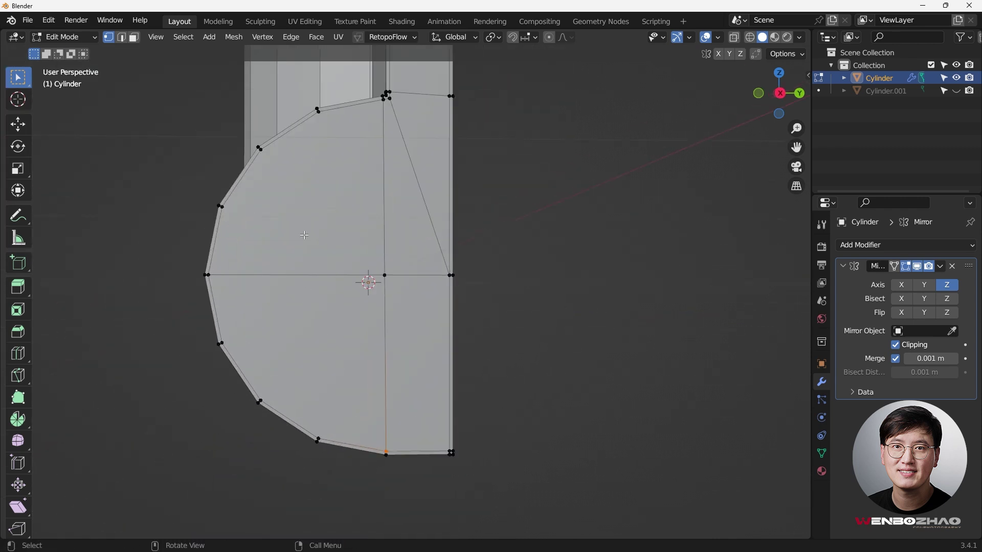
{"action": "left_click", "coordinate": [326, 106]}
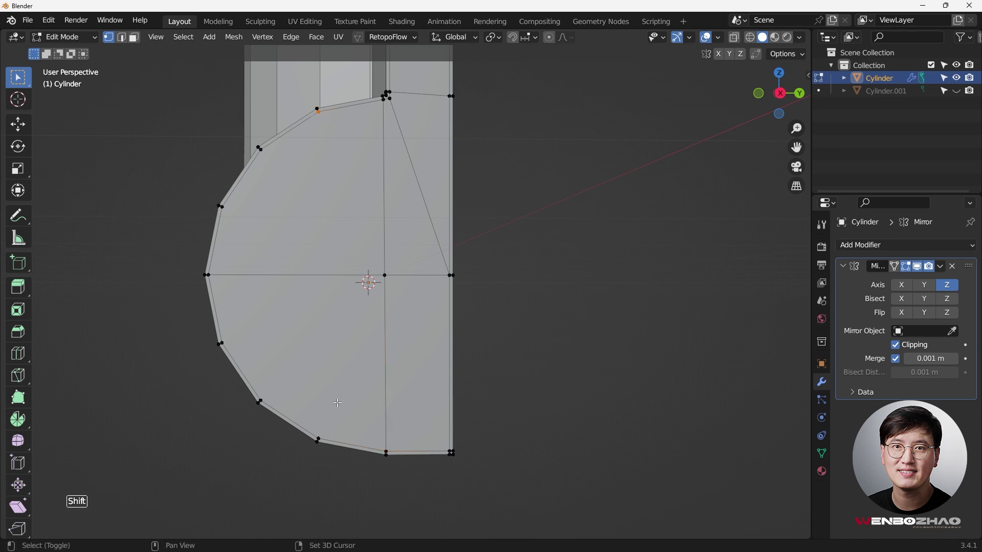
{"action": "left_click", "coordinate": [320, 434], "text": "shift"}
{"action": "key", "text": "j"}
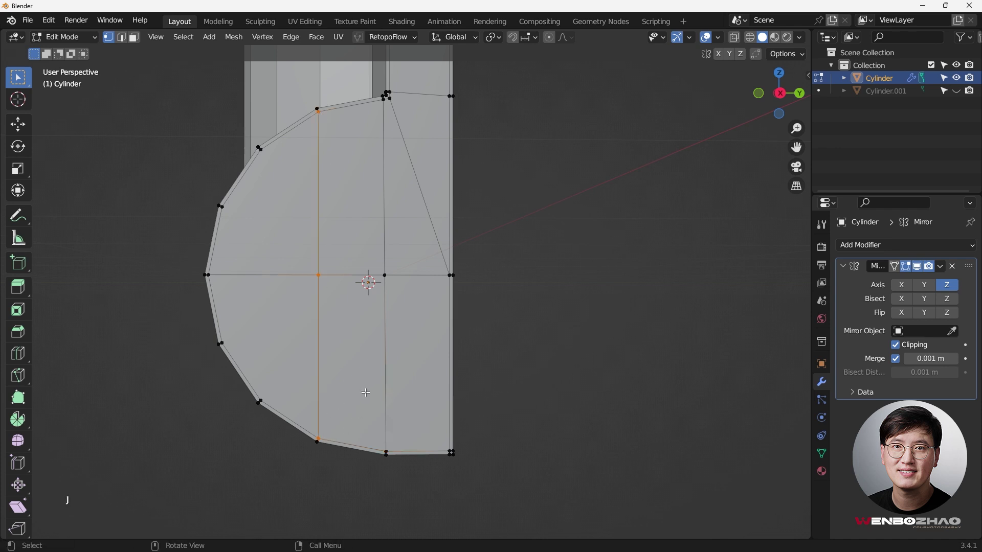
{"action": "left_click", "coordinate": [261, 150]}
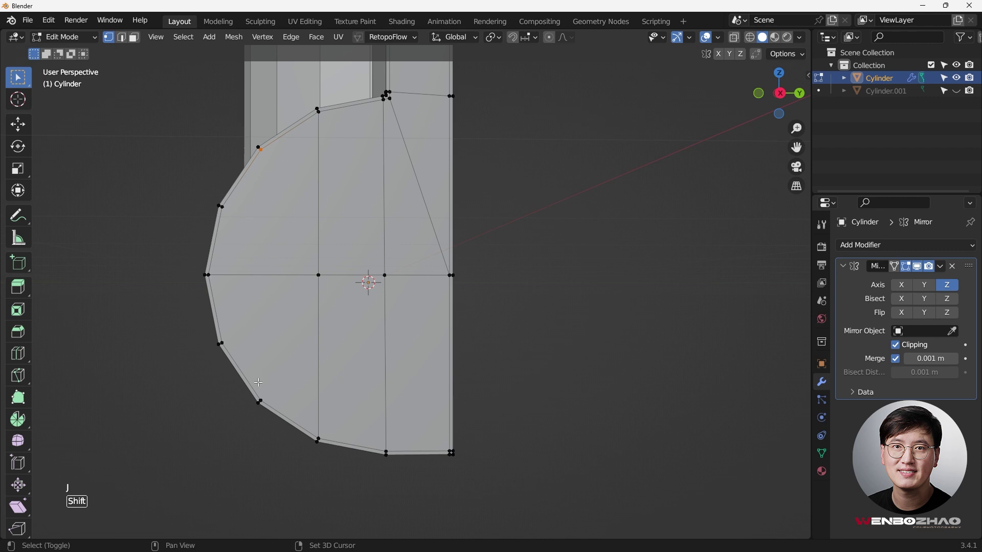
{"action": "left_click", "coordinate": [261, 399], "text": "shift"}
{"action": "key", "text": "j"}
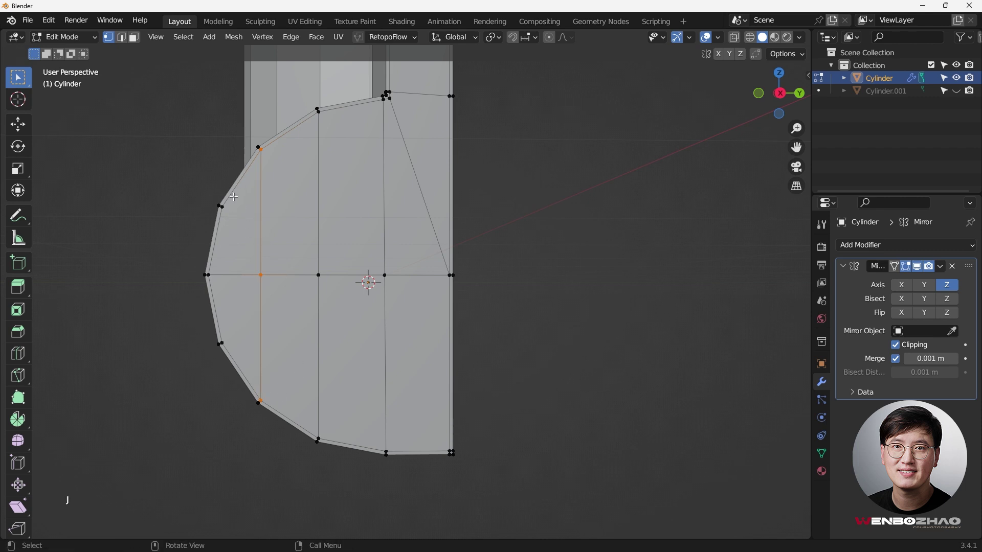
Step: Return to Object Mode and add a Subdivision modifier at level 2 to the pipe junction
{"action": "middle_click_drag", "start_coordinate": [290, 306], "coordinate": [303, 219]}
{"action": "key", "text": "KP_1"}
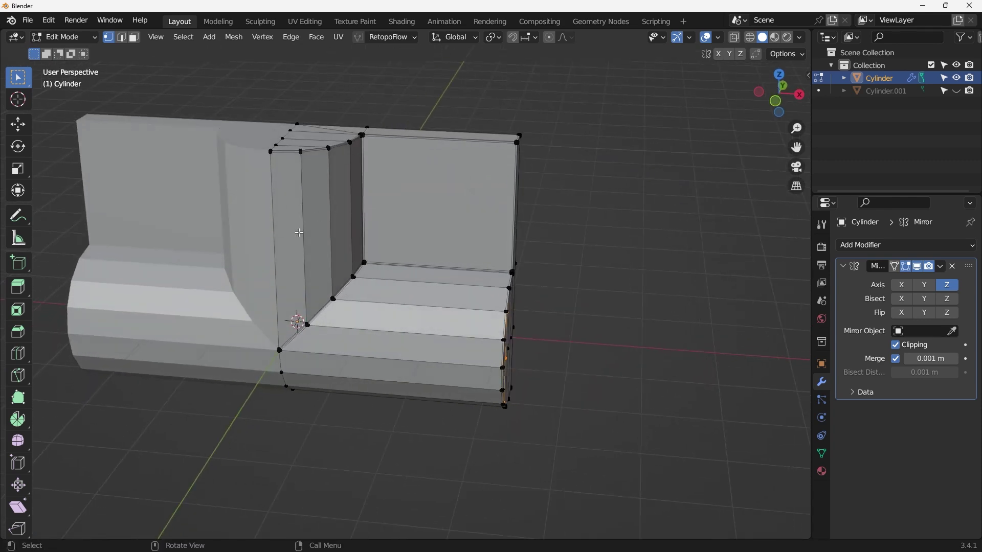
{"action": "key", "text": "KP_1"}
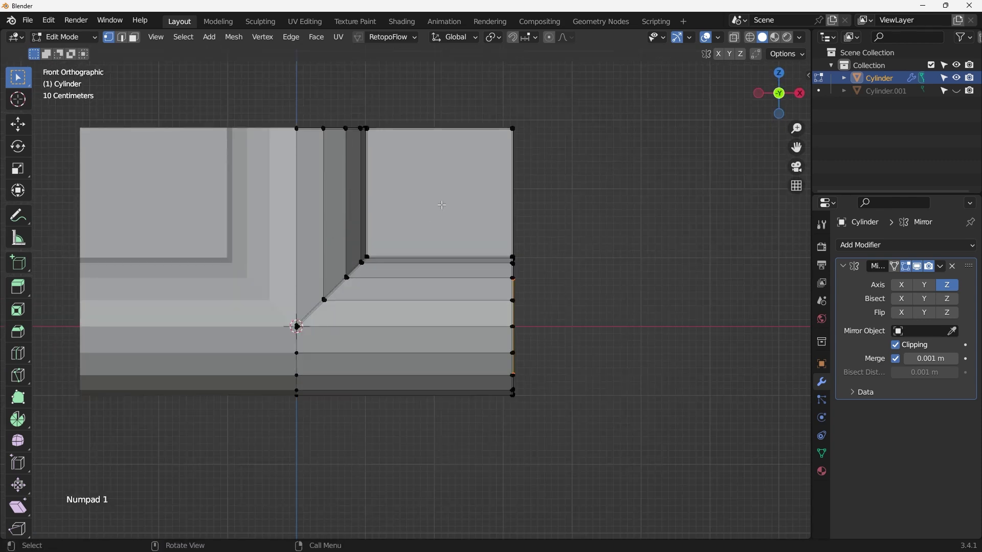
{"action": "middle_click_drag", "start_coordinate": [595, 284], "coordinate": [522, 332]}
{"action": "key", "text": "KP_1"}
{"action": "key", "text": "Tab"}
{"action": "scroll", "coordinate": [476, 245], "scroll_direction": "down", "scroll_amount": 3}
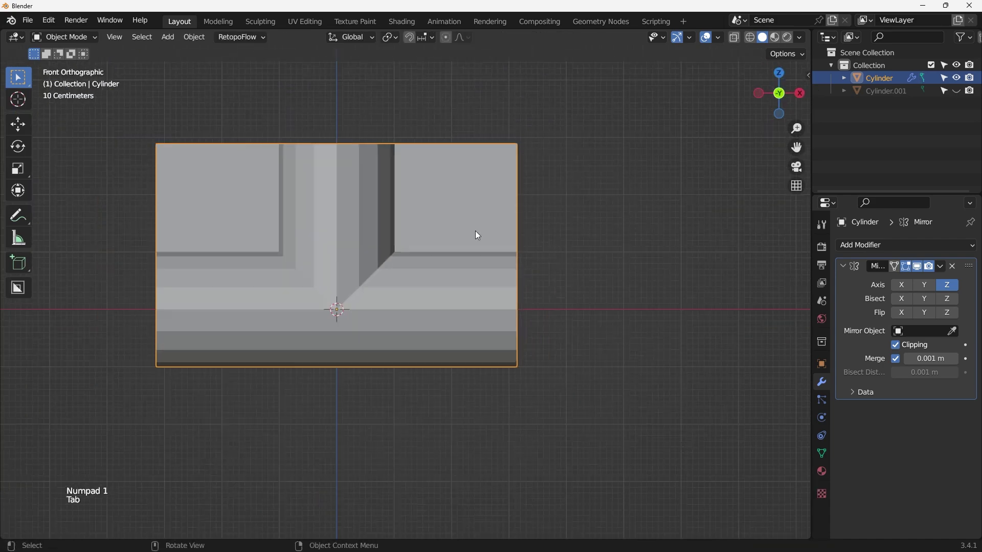
{"action": "middle_click_drag", "start_coordinate": [475, 232], "coordinate": [508, 238], "text": "shift"}
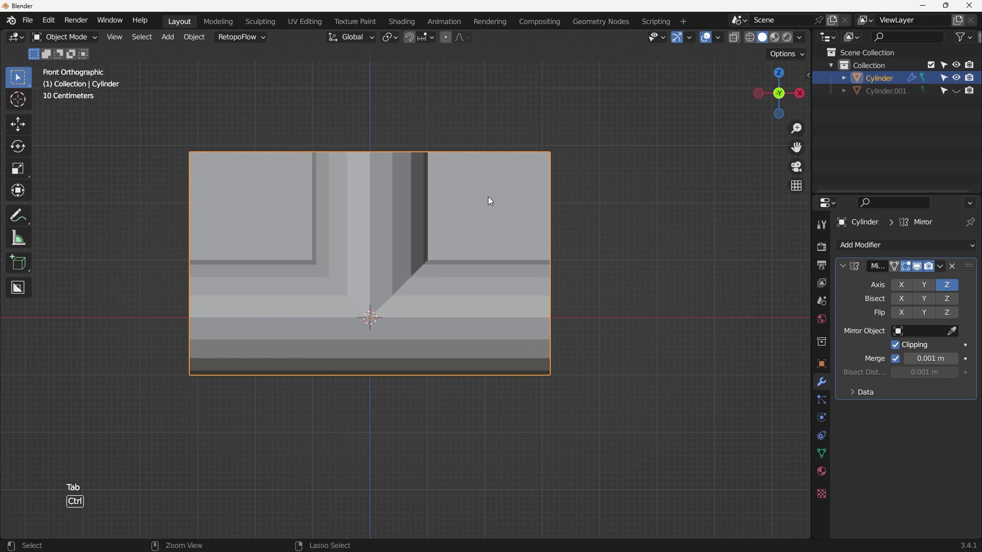
{"action": "key", "text": "ctrl+2"}
{"action": "scroll", "coordinate": [409, 274], "scroll_direction": "up", "scroll_amount": 2}
{"action": "mouse_move", "coordinate": [395, 296]}
{"action": "middle_mouse_down"}
{"action": "mouse_move", "coordinate": [404, 247]}
{"action": "mouse_move", "coordinate": [368, 291]}
{"action": "mouse_move", "coordinate": [379, 296]}
{"action": "middle_mouse_up"}
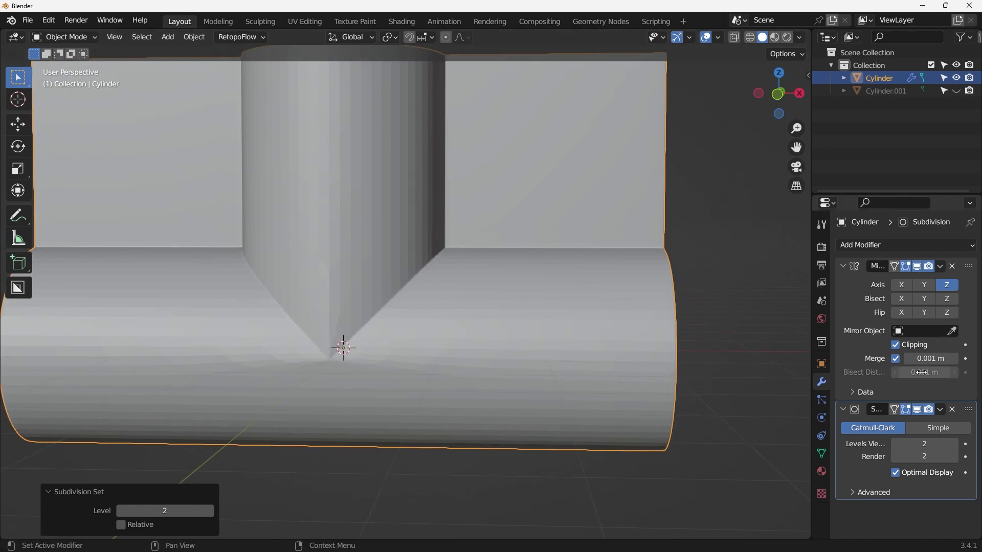
Step: Collapse the Mirror modifier's settings and shade the pipe junction smooth
{"action": "left_click", "coordinate": [843, 266]}
{"action": "right_click", "coordinate": [604, 269]}
{"action": "left_click", "coordinate": [603, 266]}
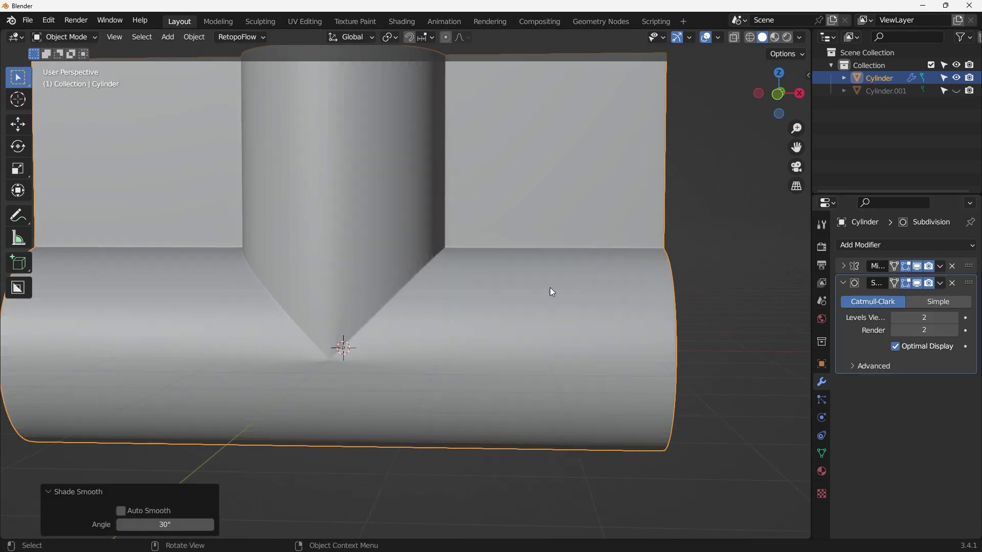
Step: In Edit Mode, slide the vertex just below the pipes' intersection corner slightly down along the mirror-plane edge
{"action": "scroll", "coordinate": [368, 345], "scroll_direction": "up", "scroll_amount": 2}
{"action": "mouse_move", "coordinate": [367, 346]}
{"action": "middle_mouse_down"}
{"action": "mouse_move", "coordinate": [396, 325]}
{"action": "mouse_move", "coordinate": [362, 349]}
{"action": "middle_mouse_up"}
{"action": "scroll", "coordinate": [364, 342], "scroll_direction": "up", "scroll_amount": 2}
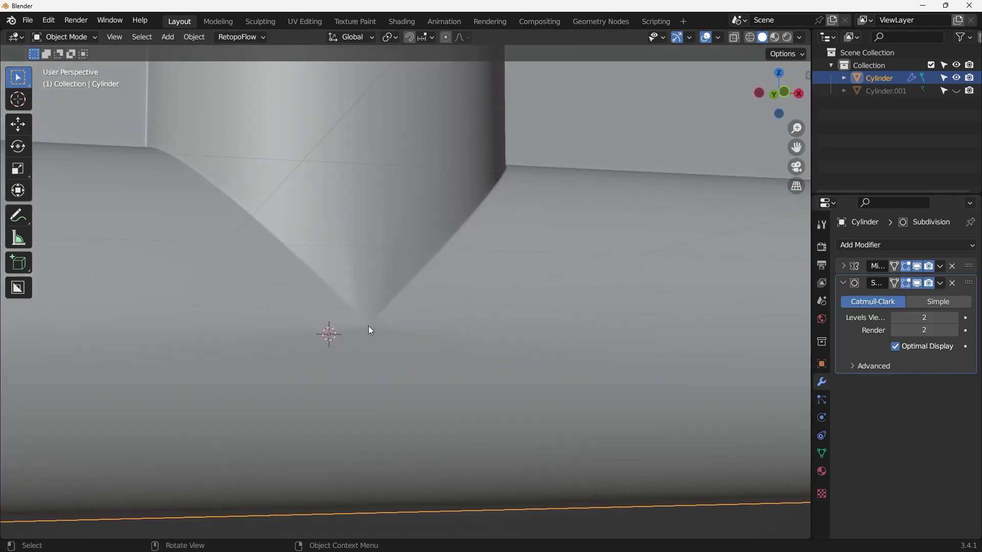
{"action": "key", "text": "Tab"}
{"action": "scroll", "coordinate": [368, 324], "scroll_direction": "up", "scroll_amount": 5}
{"action": "scroll", "coordinate": [388, 310], "scroll_direction": "down", "scroll_amount": 2}
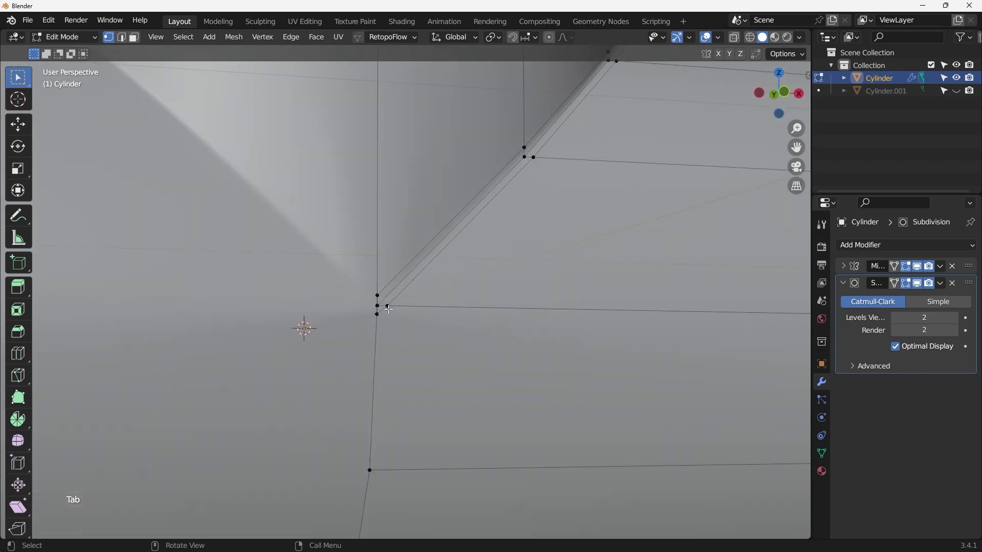
{"action": "scroll", "coordinate": [387, 306], "scroll_direction": "down", "scroll_amount": 3}
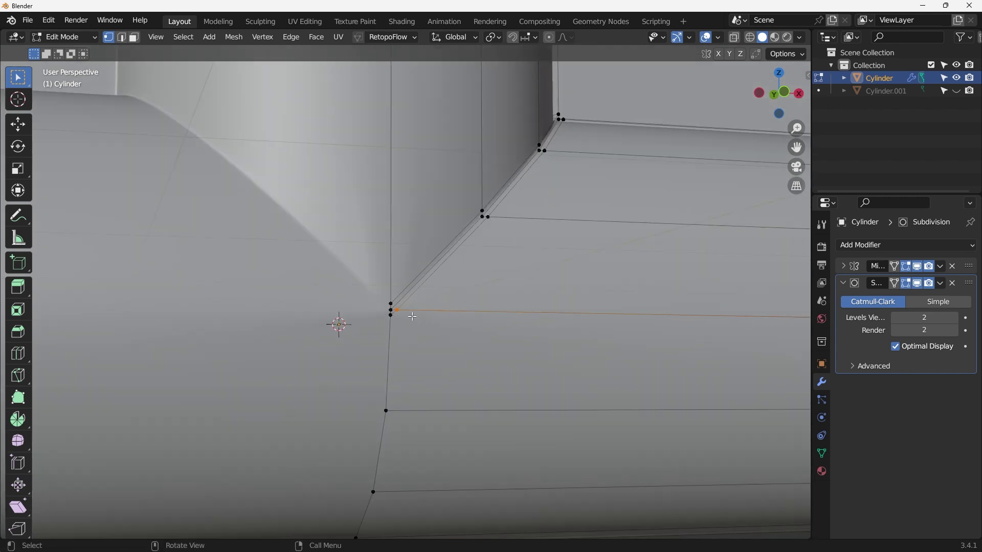
{"action": "left_click", "coordinate": [390, 300]}
{"action": "scroll", "coordinate": [373, 301], "scroll_direction": "up", "scroll_amount": 2}
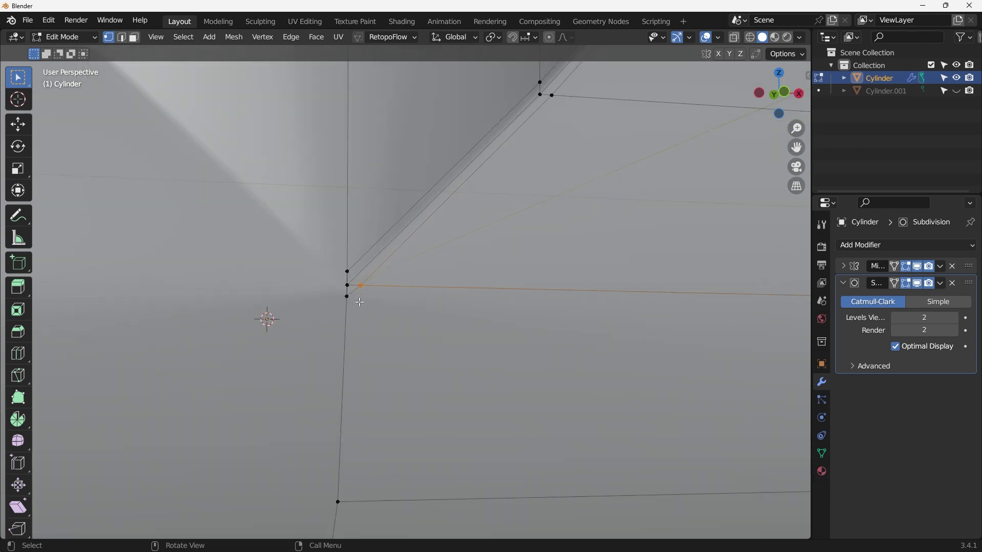
{"action": "left_click", "coordinate": [352, 304]}
{"action": "key", "text": "g"}
{"action": "key", "text": "g"}
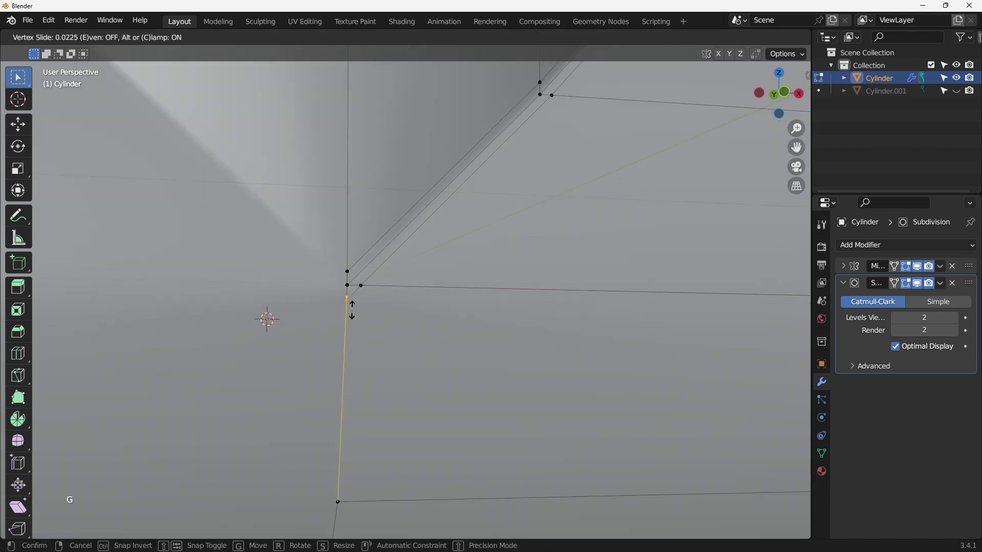
{"action": "left_click", "coordinate": [352, 310]}
Step: Slide the vertex below the intersection corner fully up its edge onto the corner vertex with a factor of 1
{"action": "scroll", "coordinate": [349, 310], "scroll_direction": "up", "scroll_amount": 3}
{"action": "middle_click_drag", "start_coordinate": [349, 311], "coordinate": [322, 312]}
{"action": "scroll", "coordinate": [322, 312], "scroll_direction": "down", "scroll_amount": 3}
{"action": "middle_click_drag", "start_coordinate": [174, 314], "coordinate": [272, 318], "text": "shift"}
{"action": "scroll", "coordinate": [320, 313], "scroll_direction": "up", "scroll_amount": 3}
{"action": "key", "text": "g"}
{"action": "key", "text": "g"}
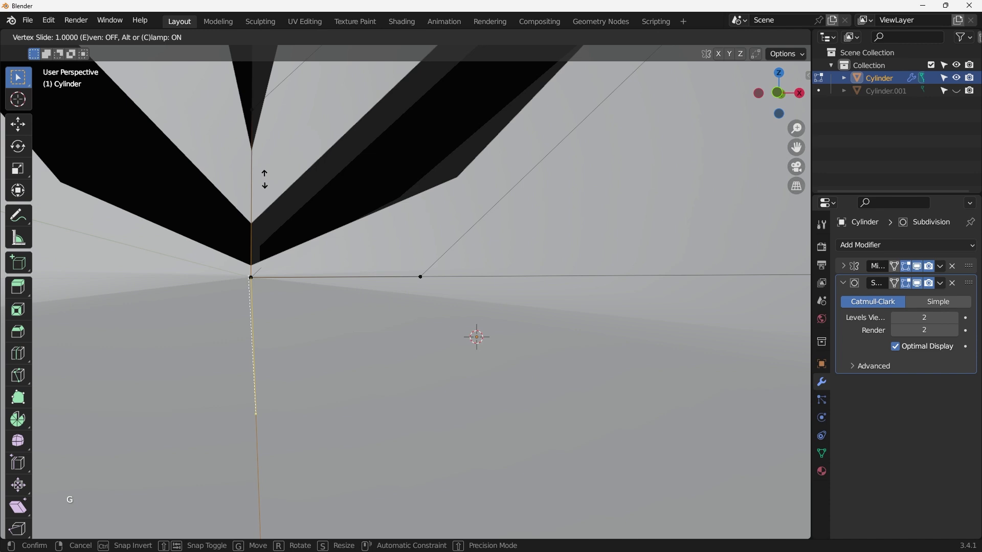
{"action": "left_click", "coordinate": [264, 179]}
Step: Select the whole mesh and merge its overlapping vertices by distance, using 0.0001 m
{"action": "middle_click_drag", "start_coordinate": [264, 179], "coordinate": [293, 255]}
{"action": "key", "text": "a"}
{"action": "key", "text": "m"}
{"action": "left_click", "coordinate": [322, 271]}
{"action": "scroll", "coordinate": [304, 274], "scroll_direction": "down", "scroll_amount": 5}
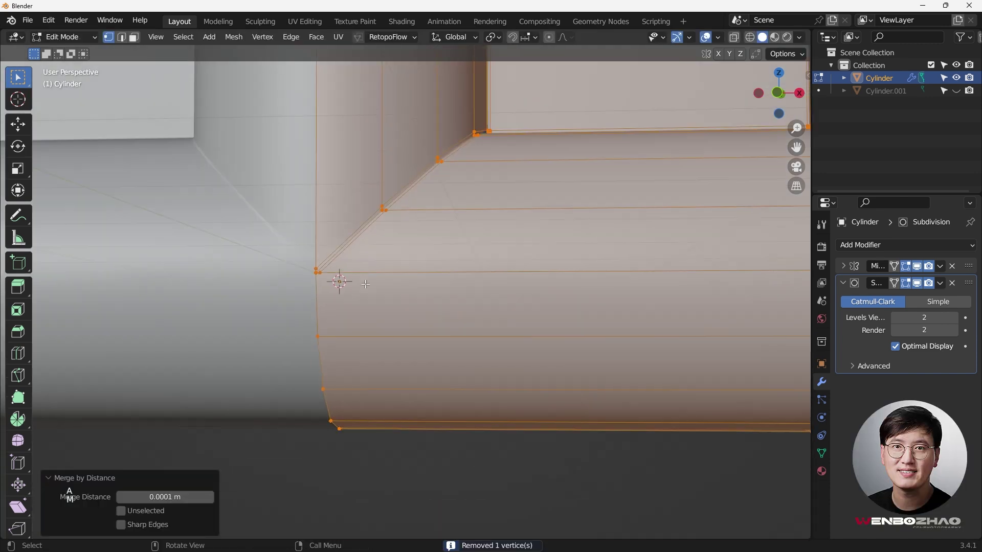
Step: In the front view, add a loop cut around the horizontal pipe's lower half, slid close to the mirror centre edge at factor 0.971
{"action": "key", "text": "alt+z"}
{"action": "key", "text": "alt+z"}
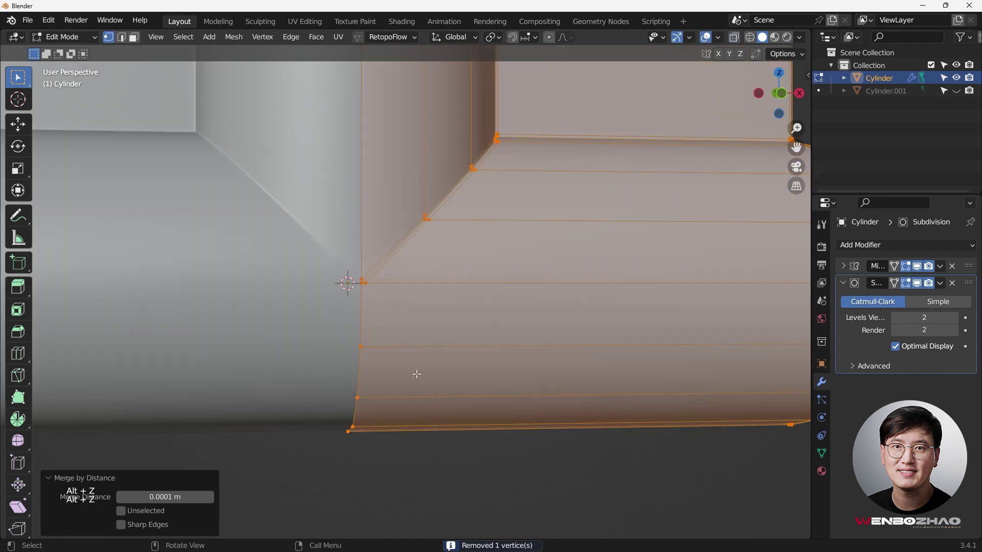
{"action": "key", "text": "Tab"}
{"action": "scroll", "coordinate": [467, 266], "scroll_direction": "down", "scroll_amount": 5}
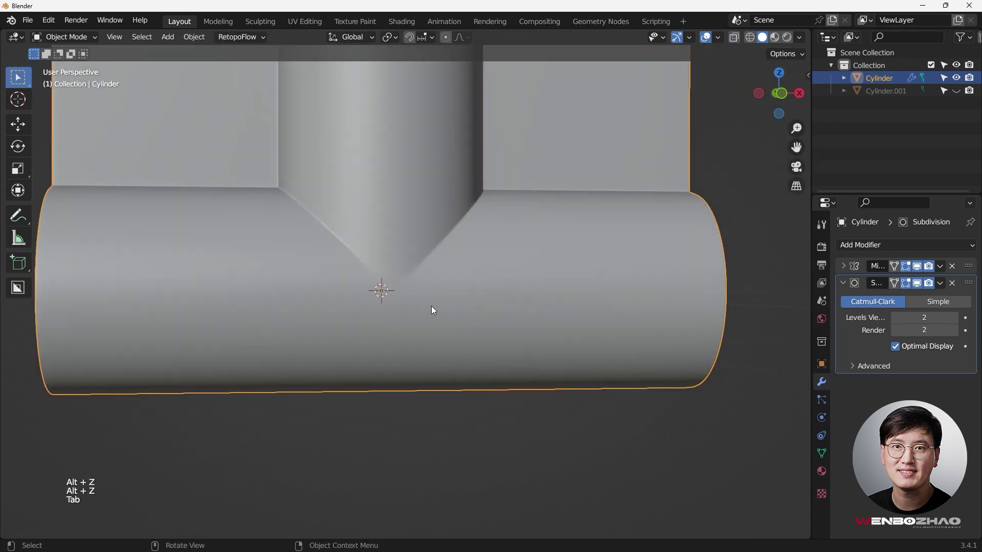
{"action": "key", "text": "KP_1"}
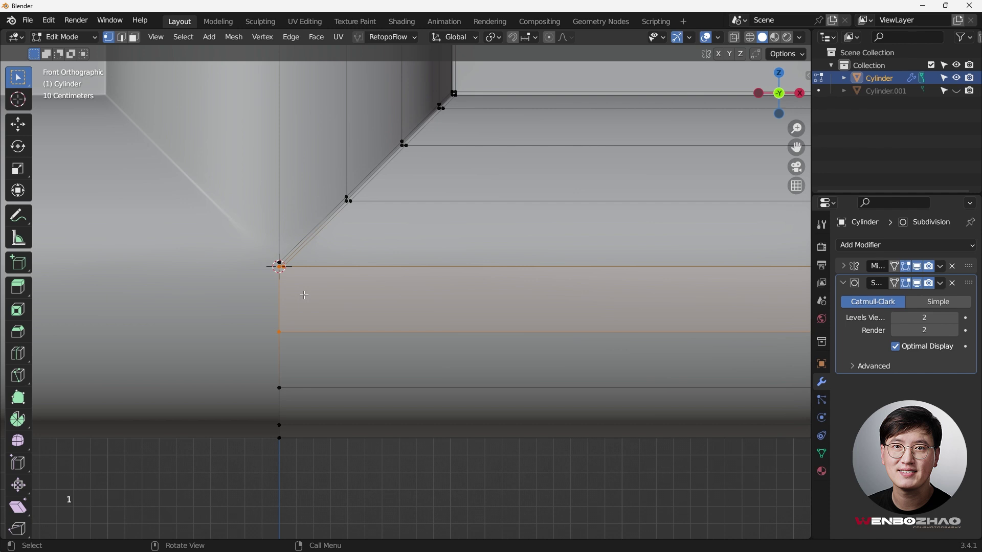
{"action": "left_click", "coordinate": [304, 295]}
{"action": "key", "text": "ctrl+r"}
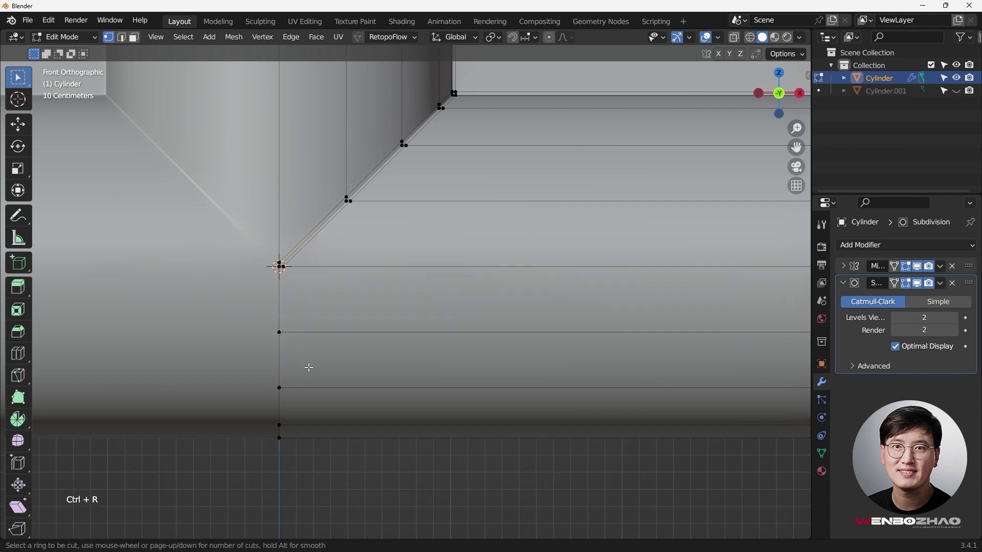
{"action": "left_click", "coordinate": [317, 342]}
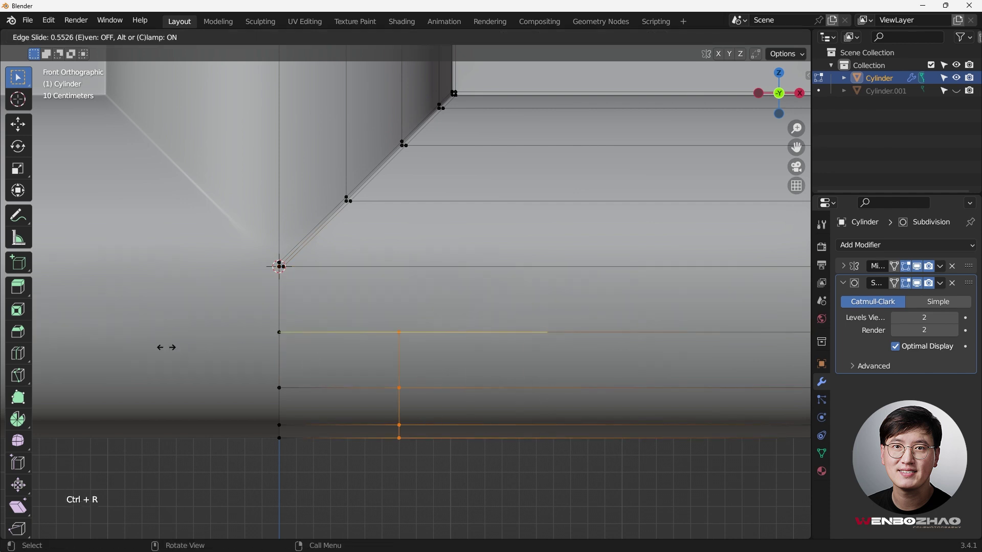
{"action": "left_click", "coordinate": [59, 355]}
Step: Connect the upper end vertex of the new loop to the bevel vertex beside the intersection corner
{"action": "scroll", "coordinate": [323, 278], "scroll_direction": "up", "scroll_amount": 3}
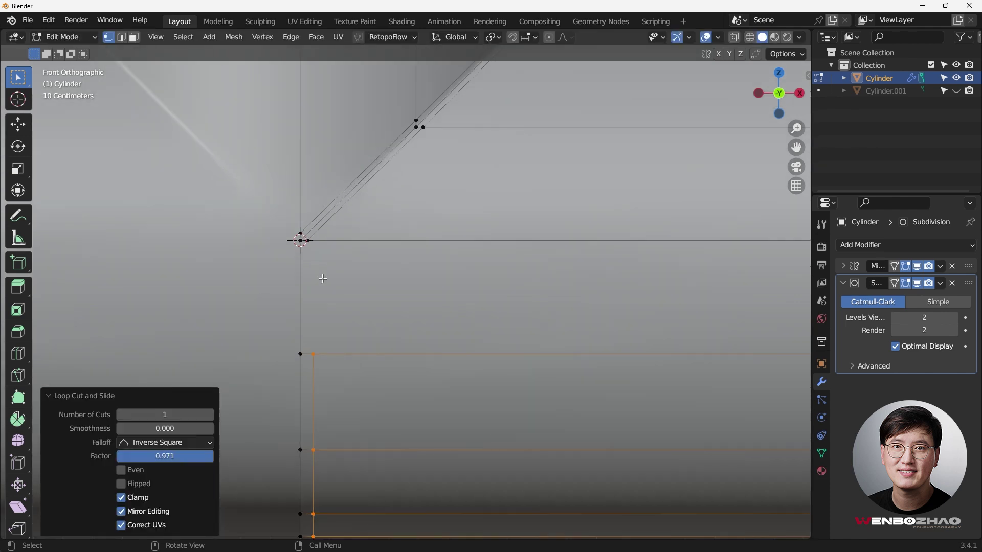
{"action": "left_click", "coordinate": [301, 240]}
{"action": "left_click", "coordinate": [384, 346], "text": "ctrl"}
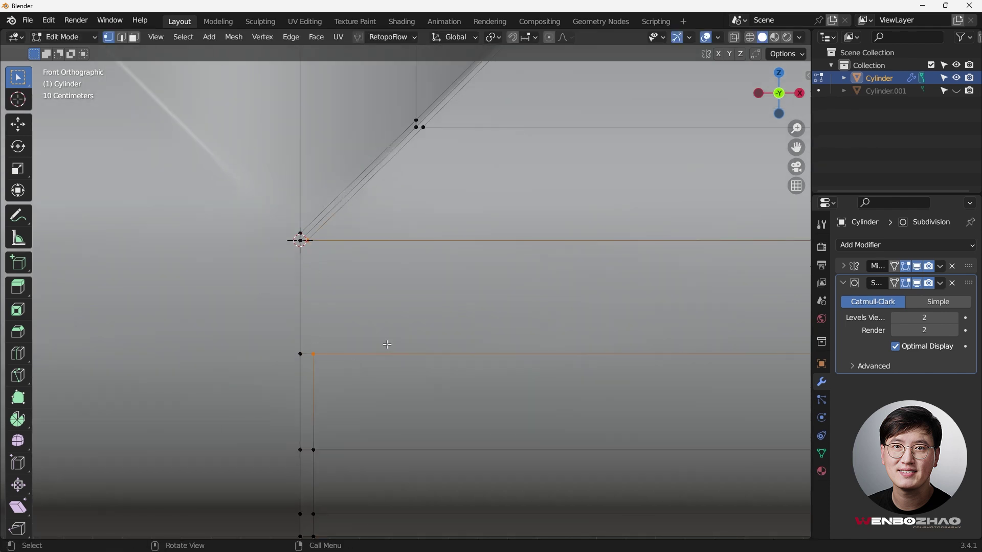
{"action": "middle_click_drag", "start_coordinate": [388, 345], "coordinate": [211, 219]}
{"action": "key", "text": "KP_1"}
{"action": "scroll", "coordinate": [355, 312], "scroll_direction": "up", "scroll_amount": 2}
Step: In Object Mode, examine the smoothed shading around the pipes' intersection, the end cap and the branch top
{"action": "key", "text": "Tab"}
{"action": "scroll", "coordinate": [407, 276], "scroll_direction": "down", "scroll_amount": 4}
{"action": "middle_click_drag", "start_coordinate": [407, 276], "coordinate": [358, 314], "text": "shift"}
{"action": "scroll", "coordinate": [352, 335], "scroll_direction": "up", "scroll_amount": 5}
{"action": "scroll", "coordinate": [419, 315], "scroll_direction": "down", "scroll_amount": 5}
{"action": "middle_click_drag", "start_coordinate": [439, 311], "coordinate": [502, 297]}
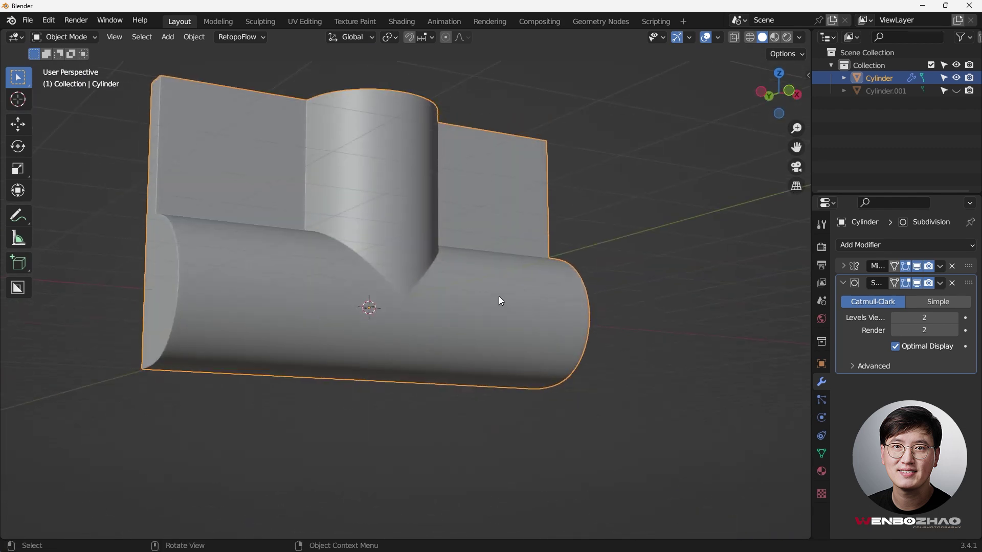
{"action": "scroll", "coordinate": [467, 256], "scroll_direction": "up", "scroll_amount": 3}
{"action": "middle_click_drag", "start_coordinate": [468, 256], "coordinate": [417, 333]}
{"action": "scroll", "coordinate": [435, 291], "scroll_direction": "down", "scroll_amount": 3}
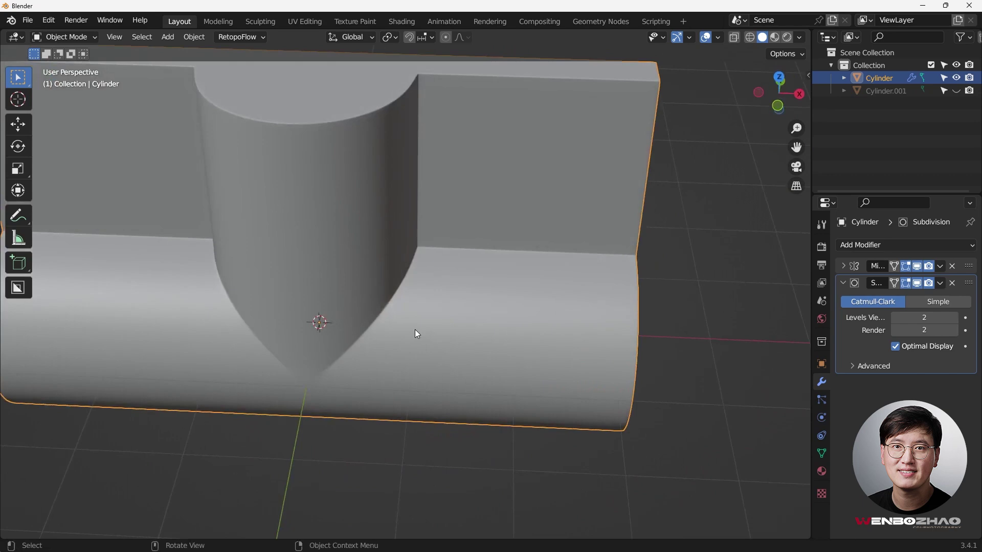
Step: In Edit Mode, add three evenly spaced loop cuts across the horizontal pipe's length, running up through the flat wall, without sliding them
{"action": "key", "text": "KP_1"}
{"action": "key", "text": "Tab"}
{"action": "middle_click_drag", "start_coordinate": [496, 187], "coordinate": [477, 223], "text": "shift"}
{"action": "scroll", "coordinate": [472, 205], "scroll_direction": "up", "scroll_amount": 2}
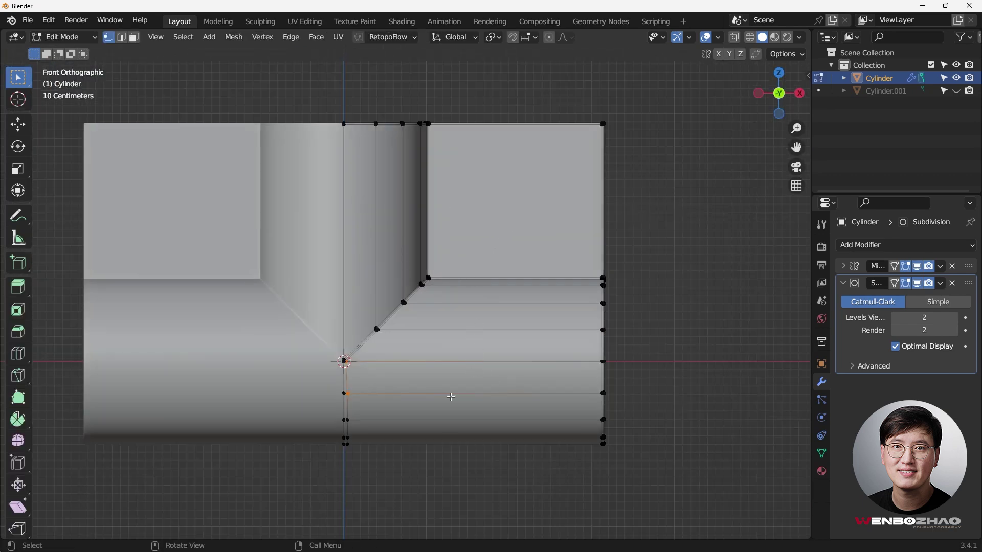
{"action": "key", "text": "ctrl"}
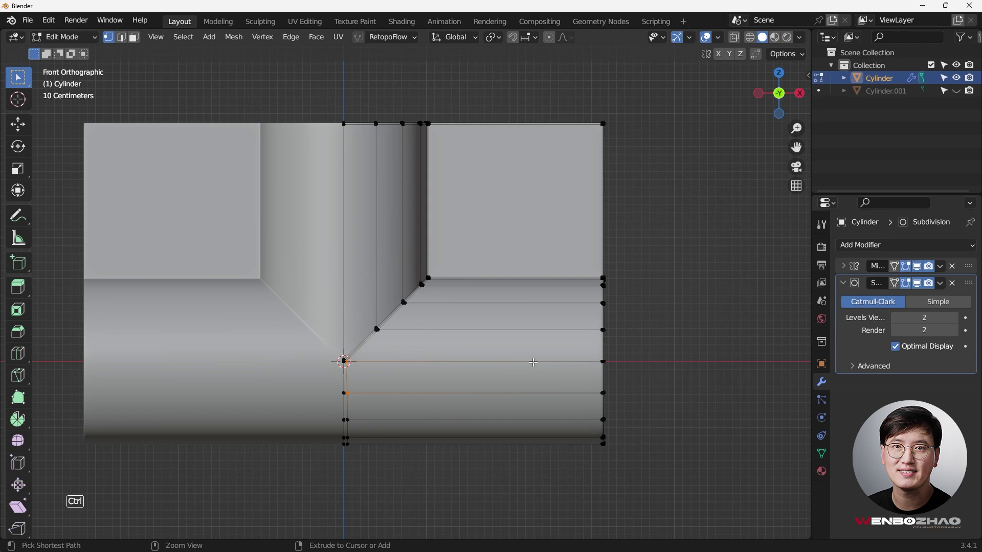
{"action": "key", "text": "ctrl+r"}
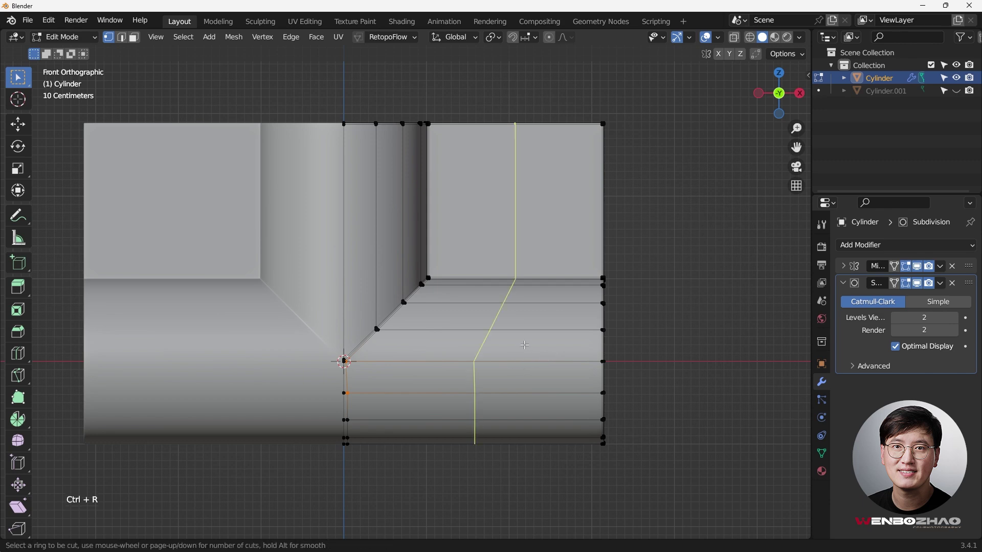
{"action": "scroll", "coordinate": [525, 345], "scroll_direction": "up", "scroll_amount": 1}
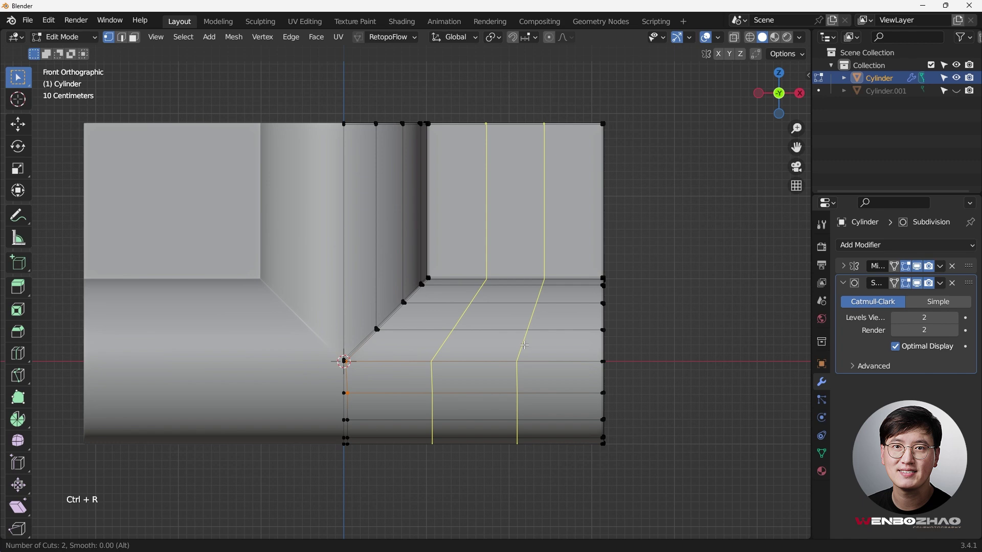
{"action": "scroll", "coordinate": [525, 345], "scroll_direction": "up", "scroll_amount": 1}
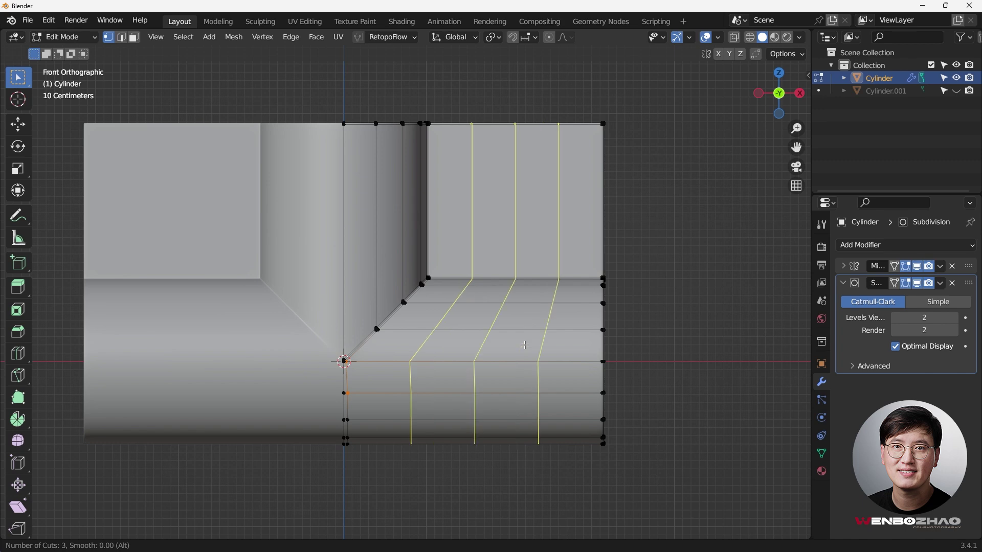
{"action": "left_click", "coordinate": [525, 346]}
{"action": "right_click", "coordinate": [520, 344]}
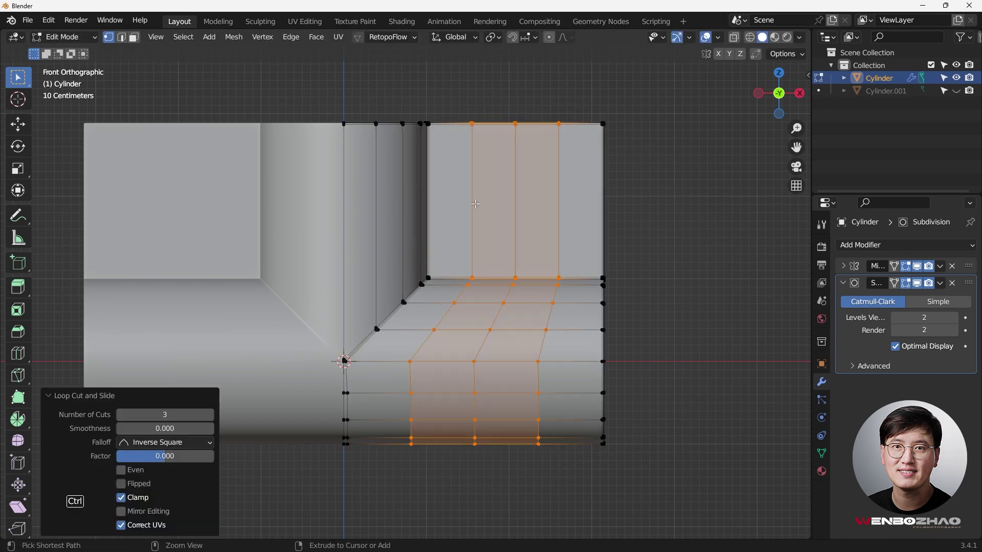
Step: Add three evenly spaced horizontal loop cuts across the branch pipe and the flat wall beside it
{"action": "key", "text": "ctrl+r"}
{"action": "scroll", "coordinate": [487, 199], "scroll_direction": "up", "scroll_amount": 2}
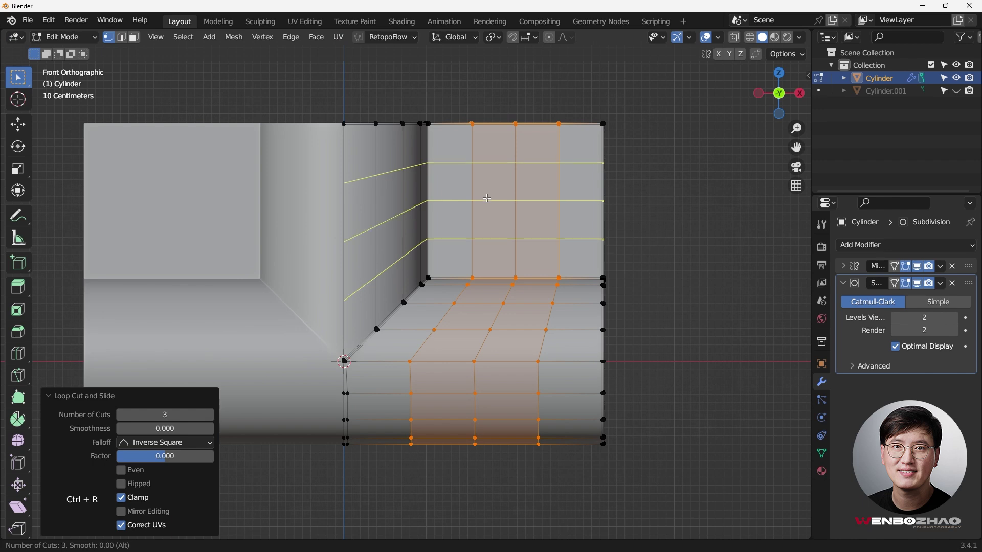
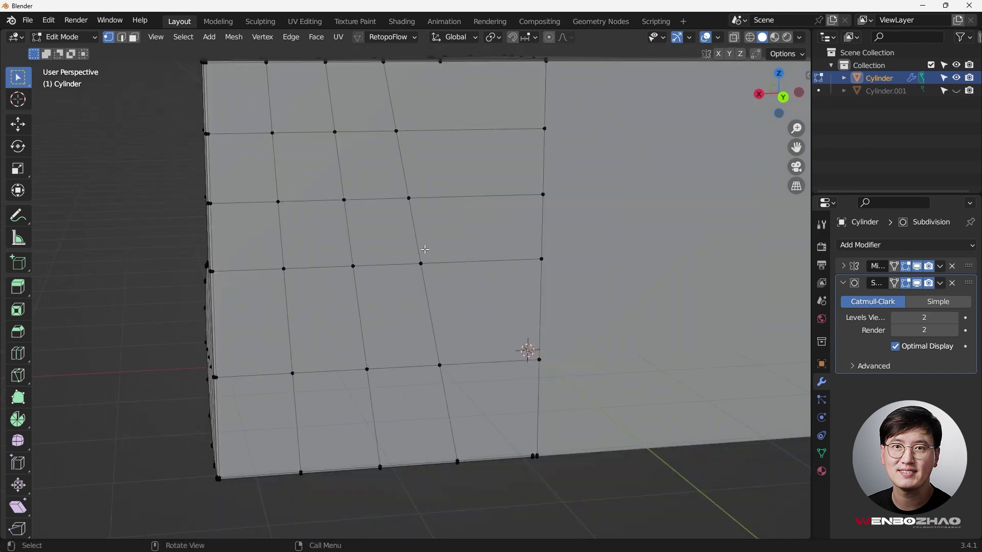
Step: Connect the wall's top bevel vertex beside the branch pipe to the nearest grid vertex below with a diagonal edge
{"action": "middle_click_drag", "start_coordinate": [472, 222], "coordinate": [386, 307]}
{"action": "scroll", "coordinate": [399, 112], "scroll_direction": "up", "scroll_amount": 2}
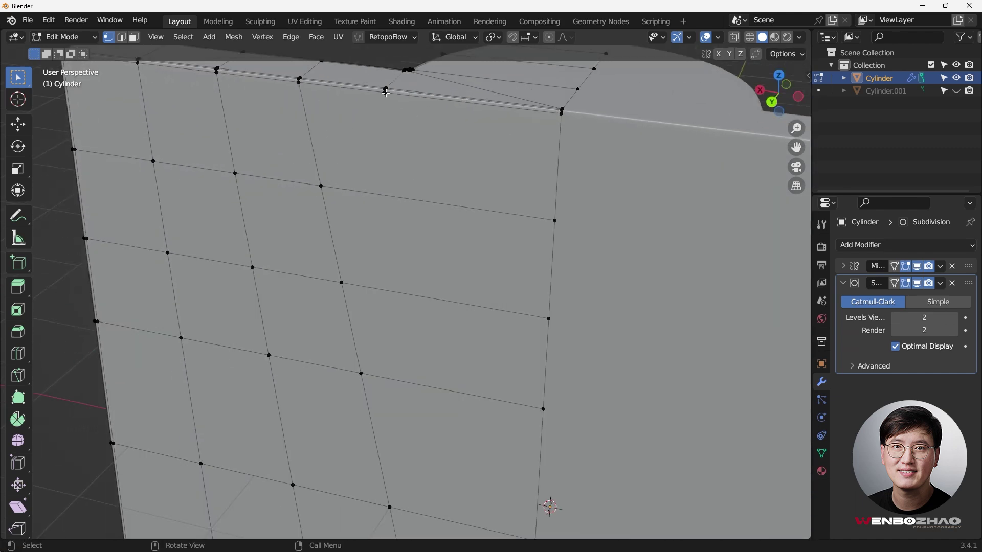
{"action": "scroll", "coordinate": [421, 171], "scroll_direction": "down", "scroll_amount": 1}
{"action": "middle_click_drag", "start_coordinate": [421, 171], "coordinate": [449, 244]}
{"action": "scroll", "coordinate": [423, 121], "scroll_direction": "up", "scroll_amount": 4}
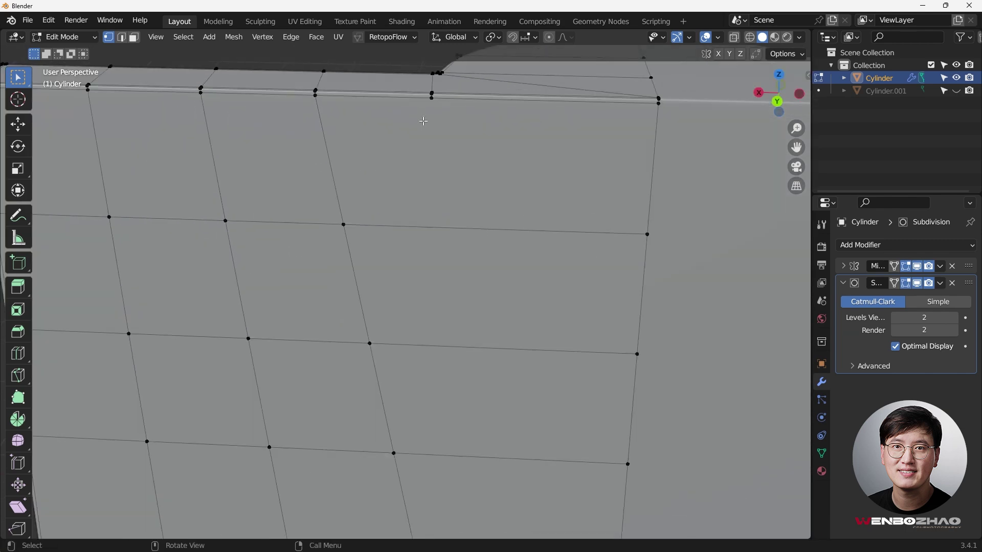
{"action": "left_click", "coordinate": [429, 97]}
{"action": "middle_click_drag", "start_coordinate": [445, 138], "coordinate": [436, 119]}
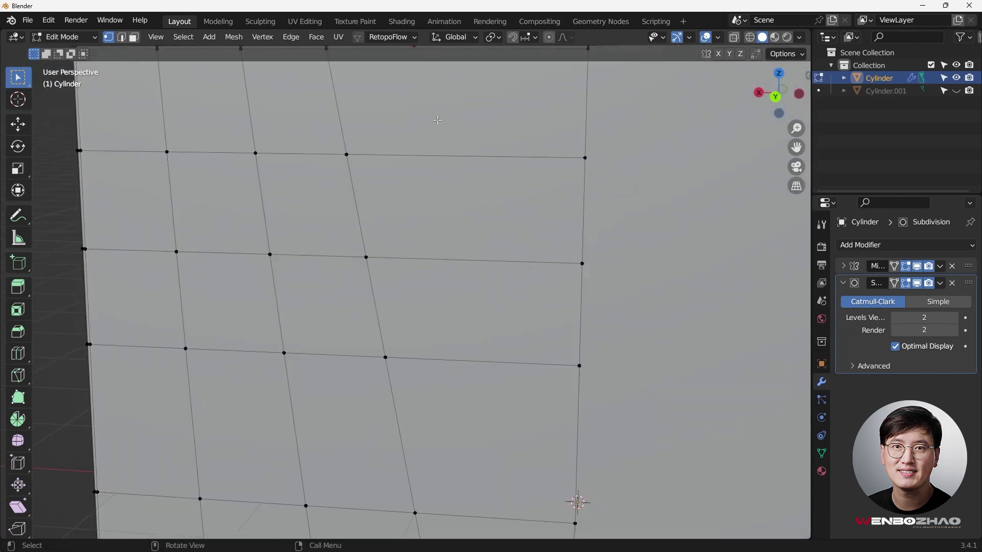
{"action": "scroll", "coordinate": [437, 120], "scroll_direction": "down", "scroll_amount": 3}
{"action": "middle_click_drag", "start_coordinate": [455, 152], "coordinate": [503, 307]}
{"action": "key", "text": "ctrl+r"}
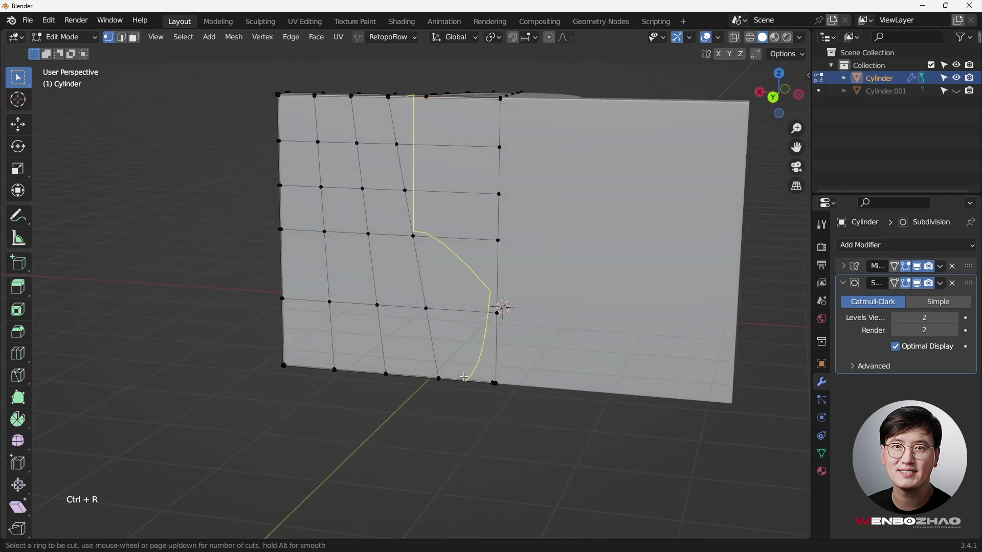
{"action": "right_click", "coordinate": [462, 377]}
{"action": "middle_click_drag", "start_coordinate": [461, 372], "coordinate": [468, 345]}
{"action": "scroll", "coordinate": [468, 163], "scroll_direction": "up", "scroll_amount": 2}
{"action": "middle_click_drag", "start_coordinate": [468, 163], "coordinate": [426, 207]}
{"action": "scroll", "coordinate": [418, 176], "scroll_direction": "up", "scroll_amount": 2}
{"action": "scroll", "coordinate": [418, 177], "scroll_direction": "up", "scroll_amount": 3}
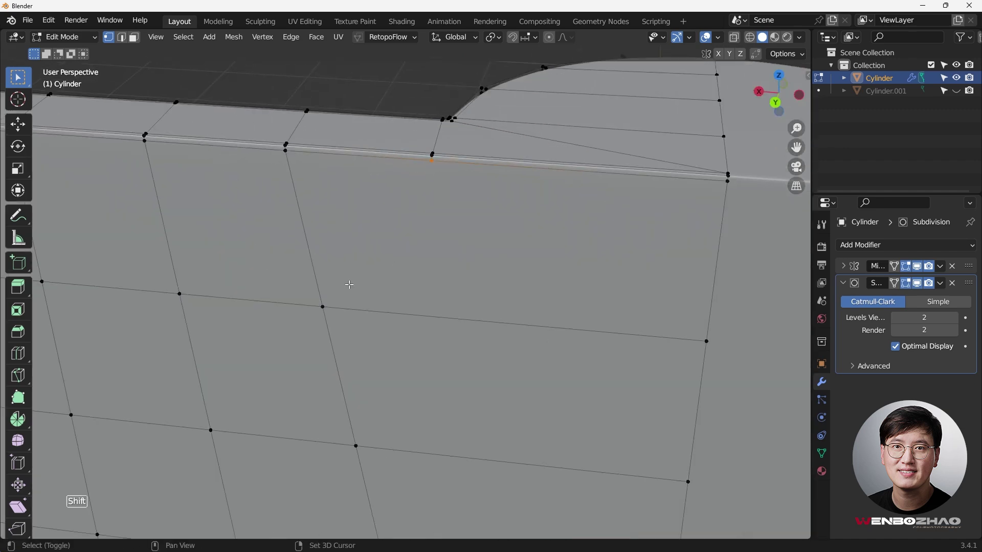
{"action": "left_click", "coordinate": [320, 302], "text": "shift"}
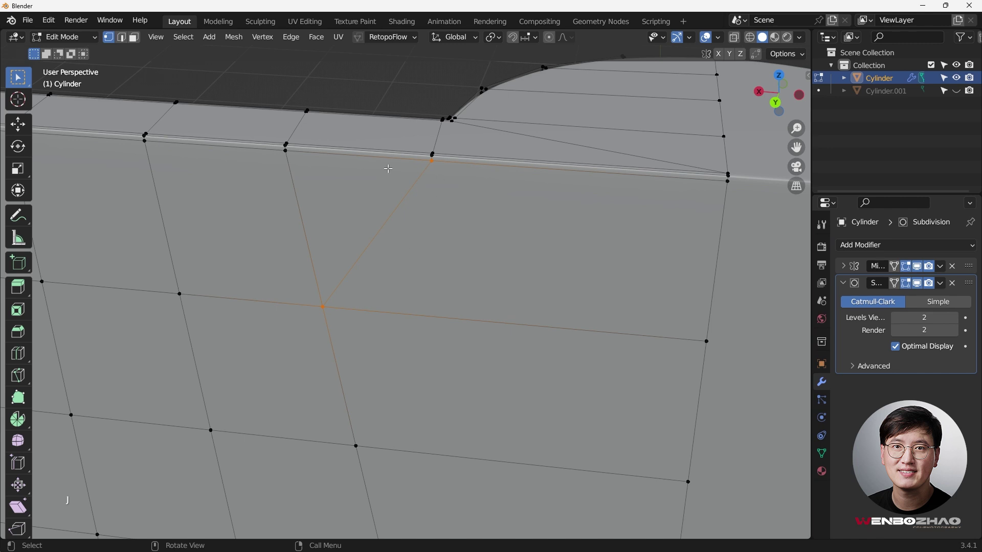
Step: Add one centred loop cut from the new diagonal edge to the mirror seam, without sliding it
{"action": "key", "text": "ctrl+r"}
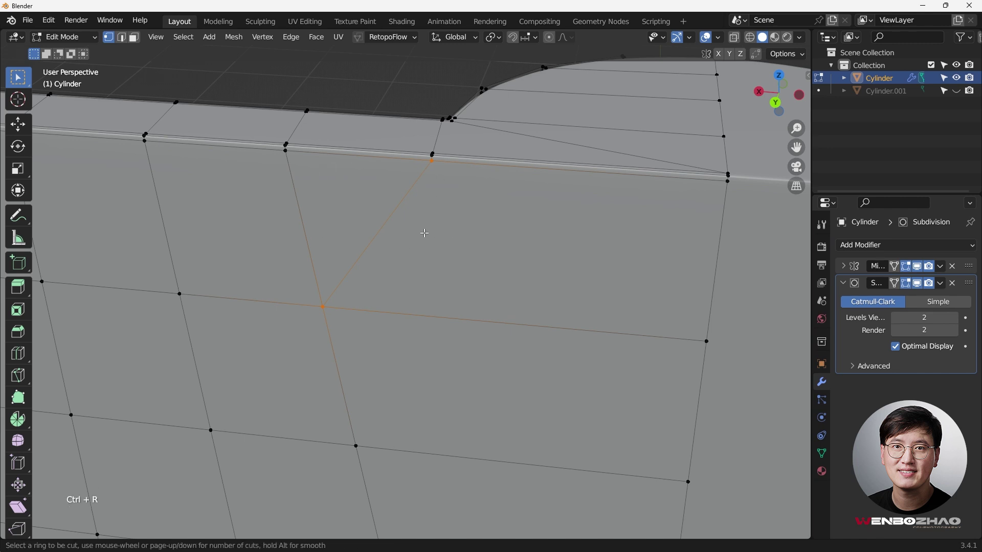
{"action": "right_click", "coordinate": [487, 222]}
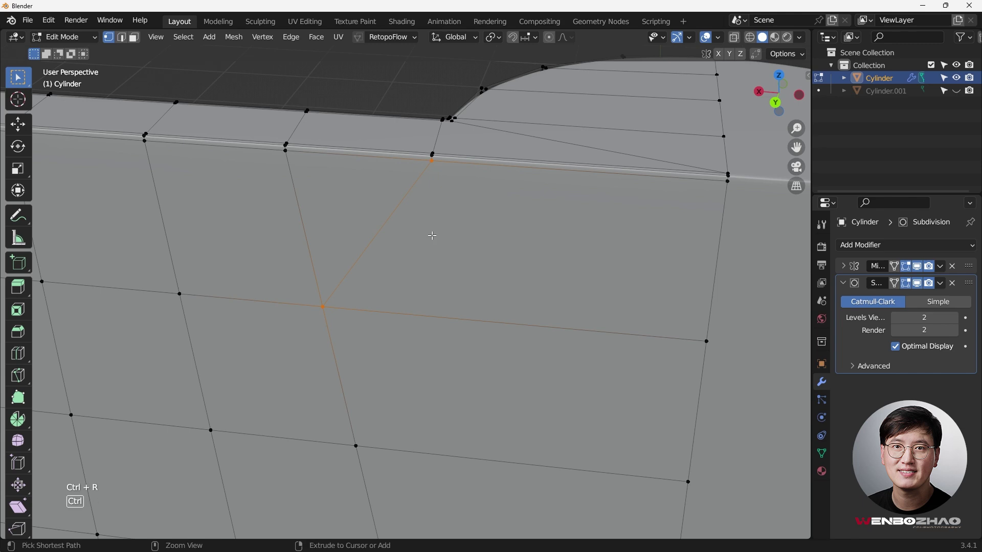
{"action": "key", "text": "ctrl+r"}
{"action": "left_click", "coordinate": [391, 233]}
{"action": "right_click", "coordinate": [391, 233]}
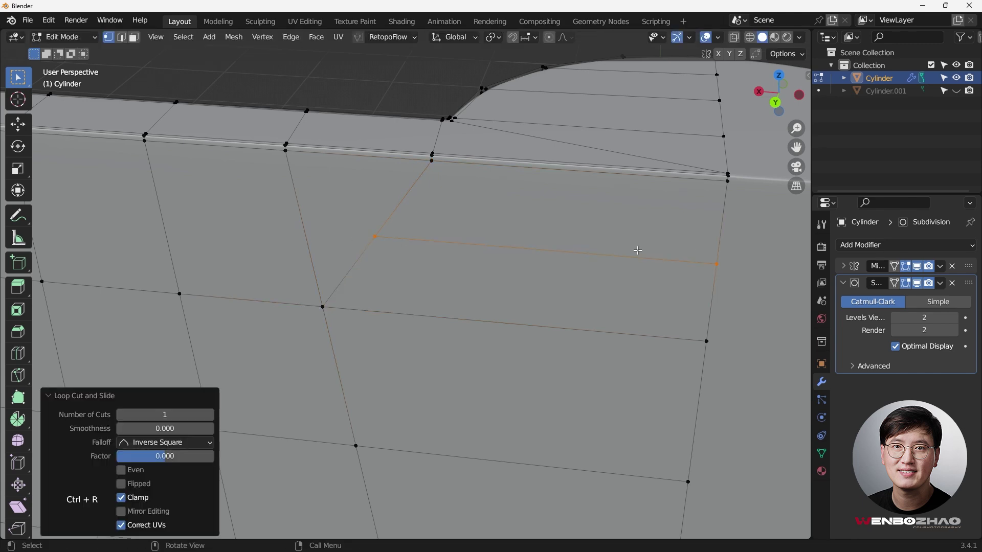
{"action": "middle_click_drag", "start_coordinate": [366, 237], "coordinate": [412, 223]}
{"action": "scroll", "coordinate": [231, 186], "scroll_direction": "down", "scroll_amount": 3}
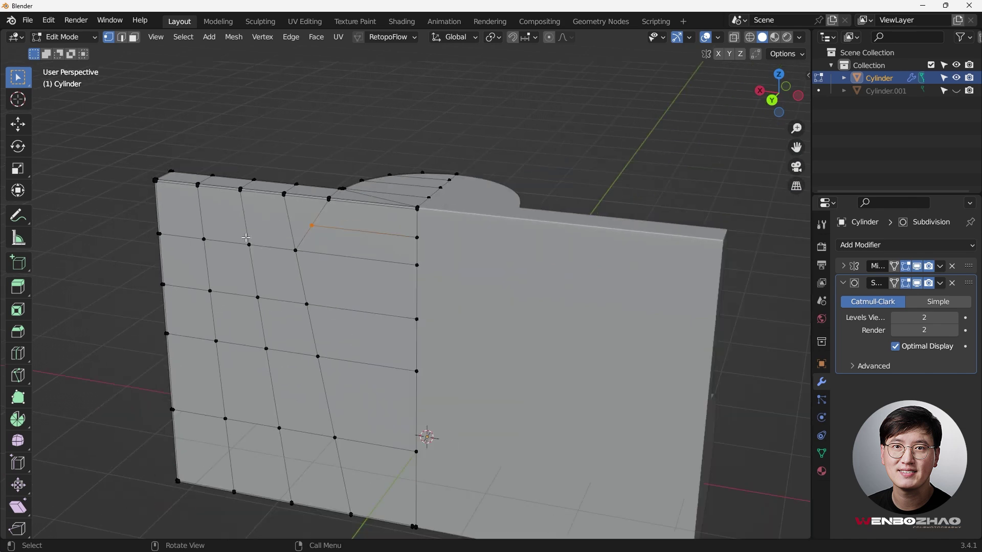
Step: In the back orthographic view, move the new cut's vertex on the diagonal along X until it sits directly below the top bevel vertex
{"action": "scroll", "coordinate": [319, 248], "scroll_direction": "up", "scroll_amount": 3}
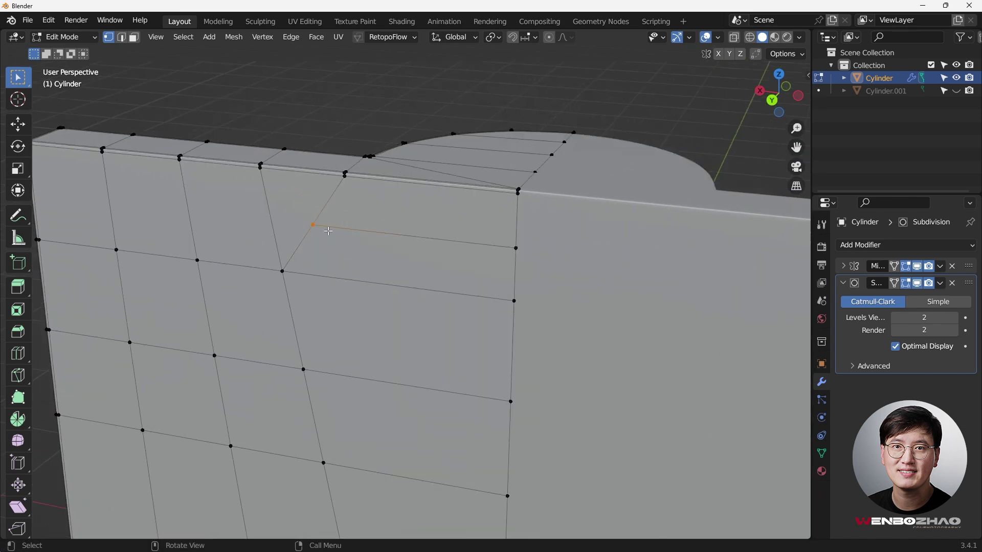
{"action": "key", "text": "KP_1"}
{"action": "key", "text": "KP_3"}
{"action": "key", "text": "ctrl+KP_1"}
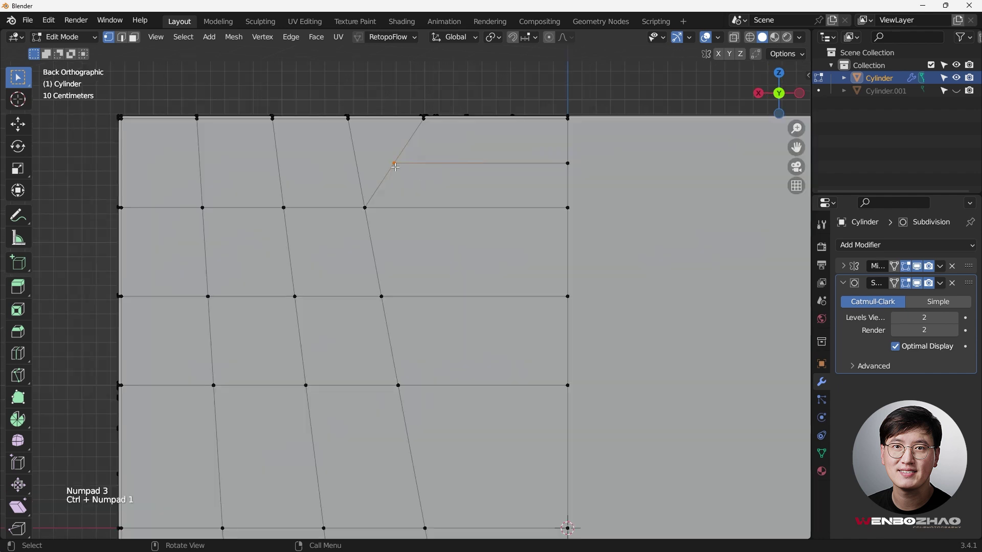
{"action": "key", "text": "g"}
{"action": "key", "text": "x"}
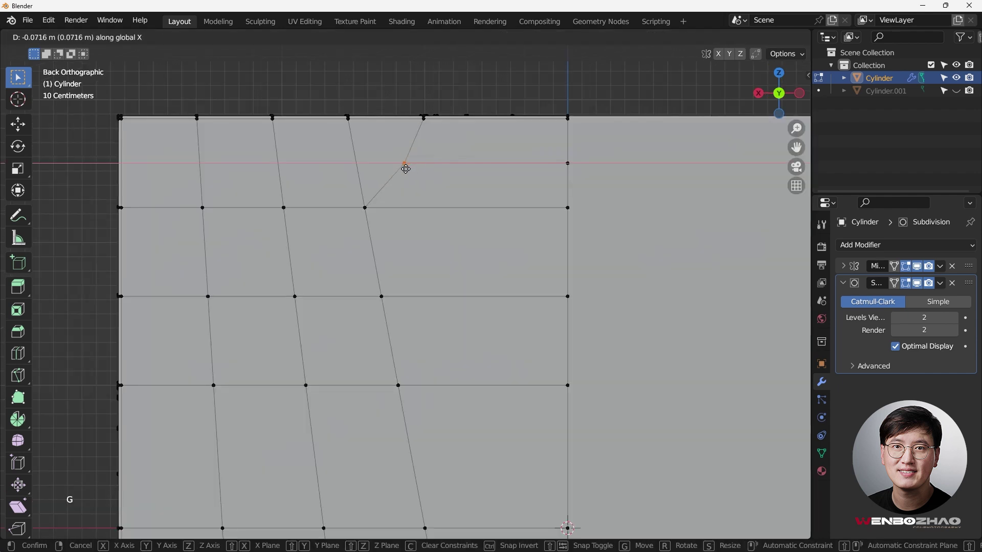
{"action": "left_click", "coordinate": [420, 171]}
{"action": "scroll", "coordinate": [450, 240], "scroll_direction": "down", "scroll_amount": 3}
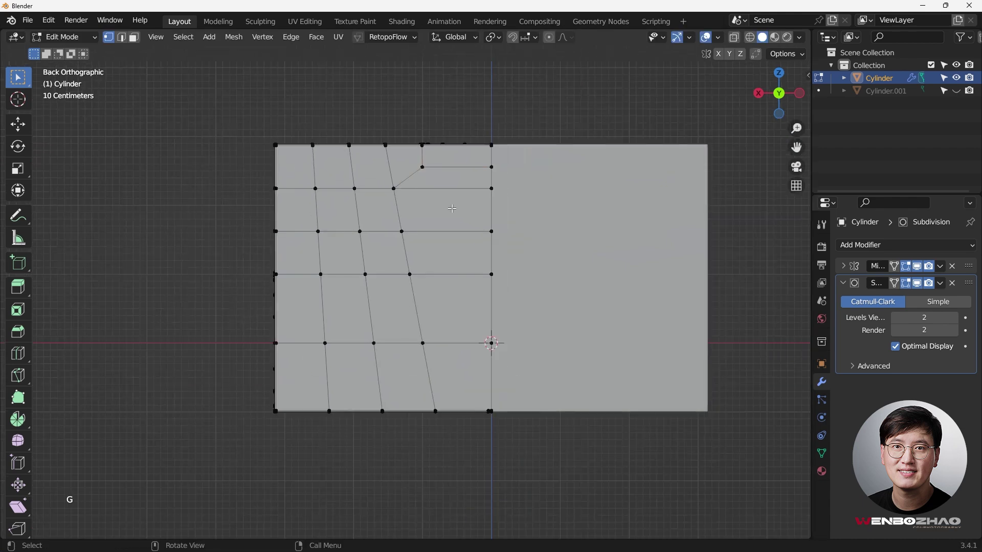
Step: In face selection mode, select all faces by sides with the number of vertices equal to 4 and inspect the mesh
{"action": "middle_click_drag", "start_coordinate": [453, 242], "coordinate": [468, 273]}
{"action": "middle_click_drag", "start_coordinate": [423, 243], "coordinate": [414, 269]}
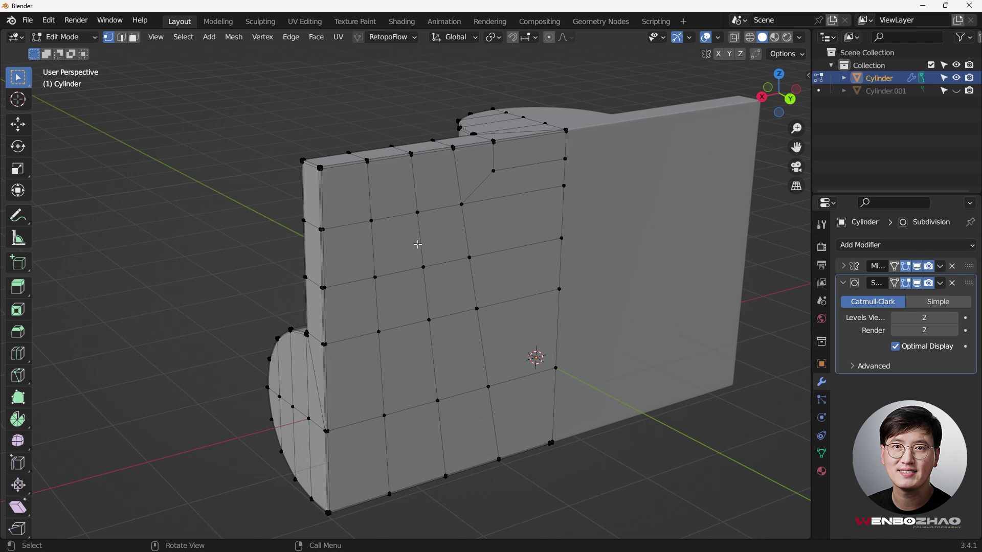
{"action": "middle_click_drag", "start_coordinate": [417, 245], "coordinate": [639, 236]}
{"action": "middle_click_drag", "start_coordinate": [615, 273], "coordinate": [551, 277], "text": "shift"}
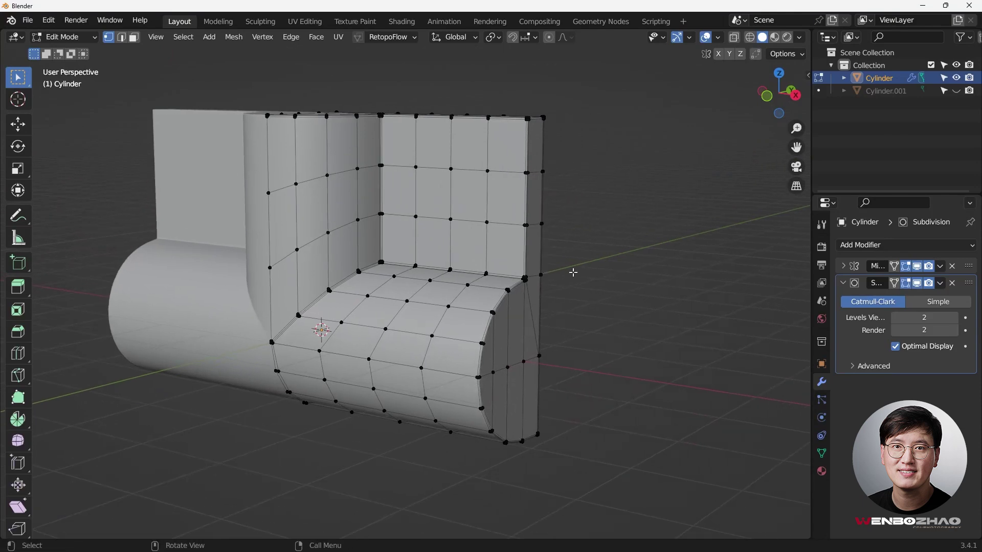
{"action": "key", "text": "KP_1"}
{"action": "middle_click_drag", "start_coordinate": [377, 317], "coordinate": [141, 133]}
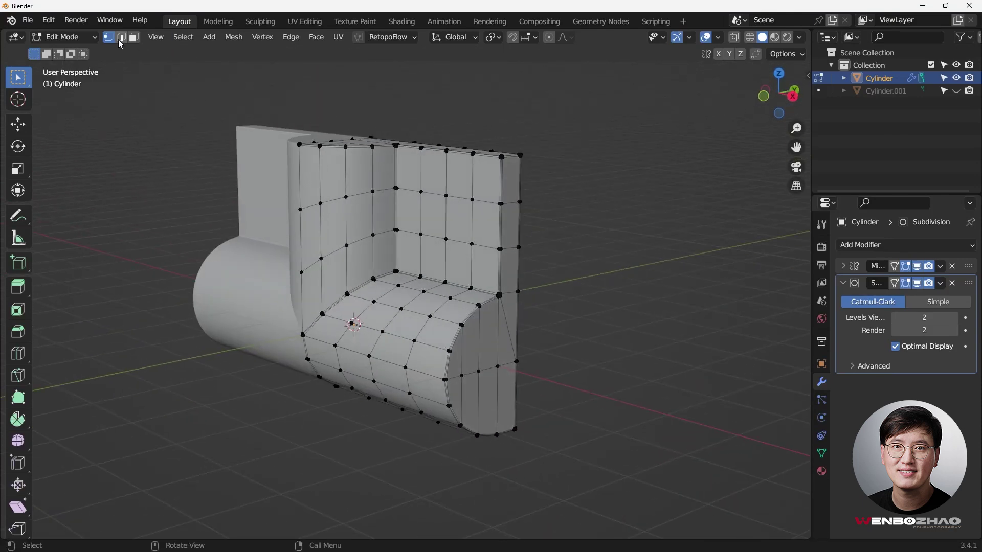
{"action": "left_click", "coordinate": [134, 38]}
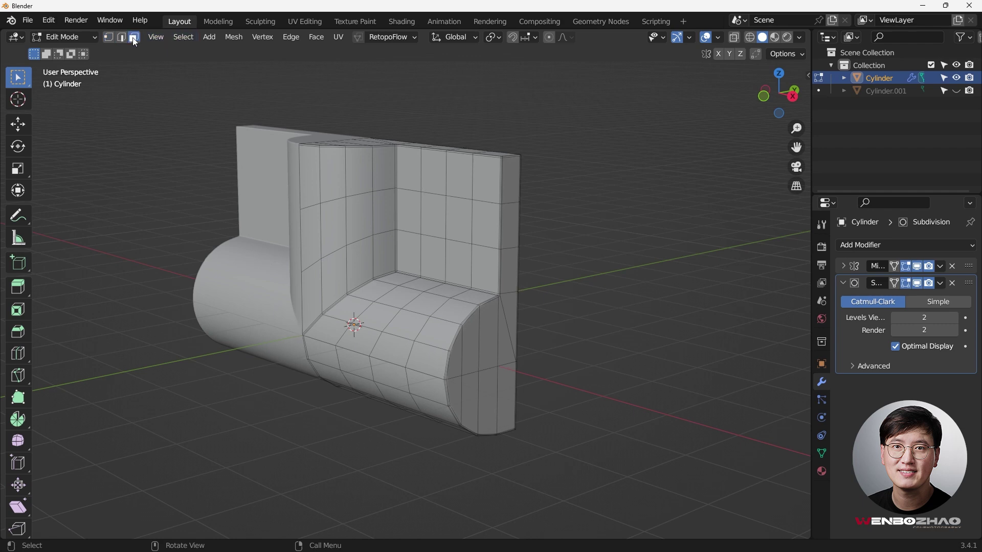
{"action": "left_click", "coordinate": [185, 38]}
{"action": "mouse_move", "coordinate": [234, 208]}
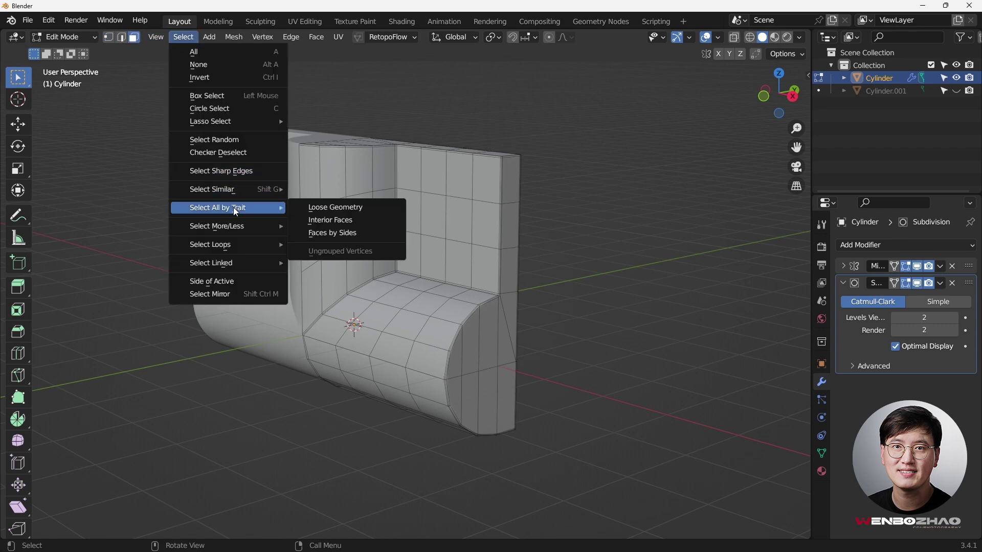
{"action": "left_click", "coordinate": [327, 234]}
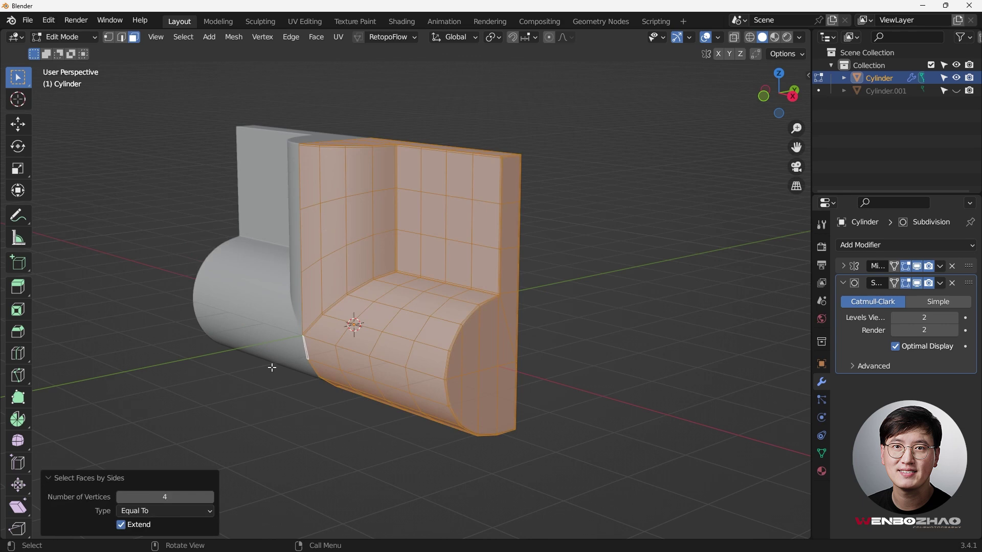
{"action": "middle_click_drag", "start_coordinate": [578, 319], "coordinate": [255, 304]}
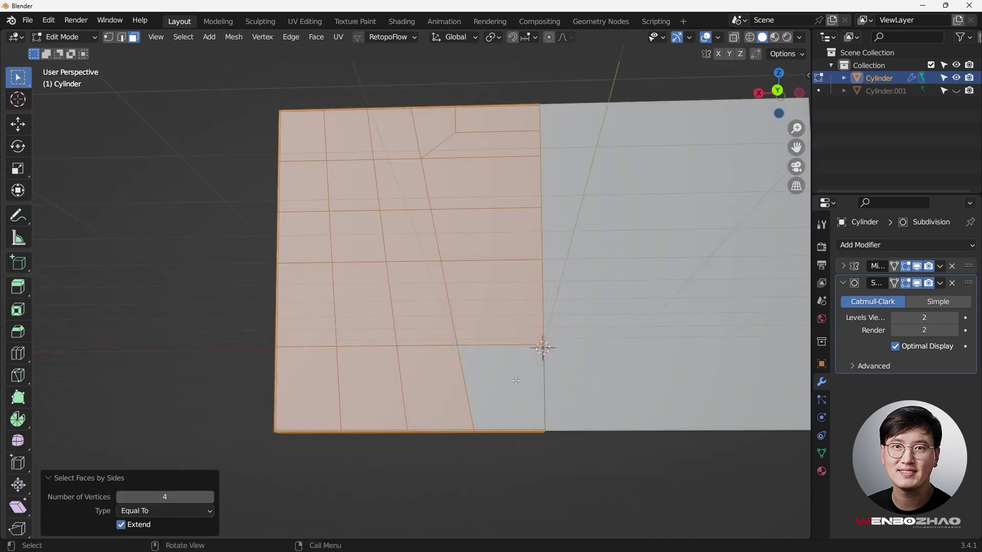
Step: Check for three-sided and five-sided faces, leaving the face-by-sides selection set to 5 vertices
{"action": "left_click", "coordinate": [210, 497]}
{"action": "middle_click_drag", "start_coordinate": [521, 380], "coordinate": [304, 492]}
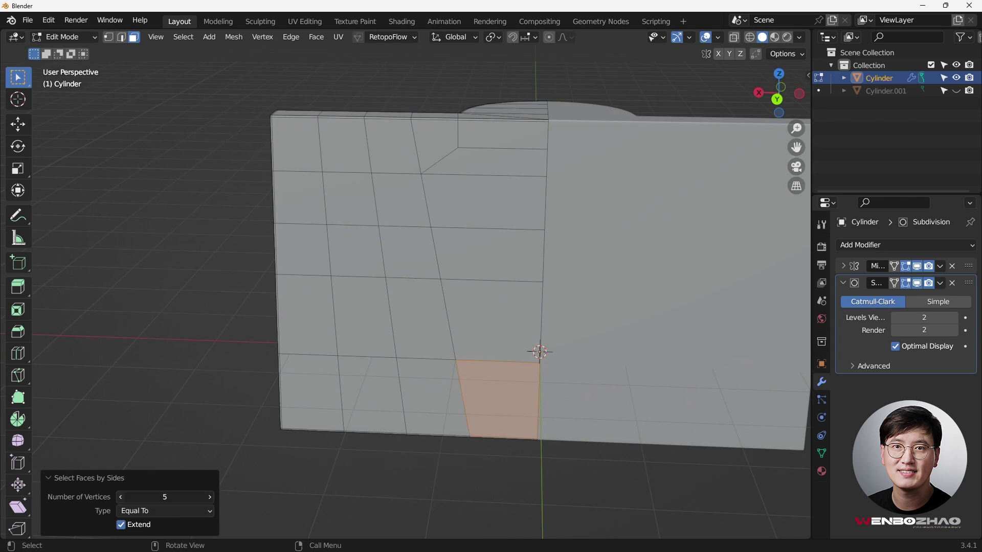
{"action": "left_click", "coordinate": [121, 498]}
{"action": "left_click", "coordinate": [121, 498]}
{"action": "middle_click_drag", "start_coordinate": [346, 400], "coordinate": [389, 409]}
{"action": "left_click", "coordinate": [207, 498]}
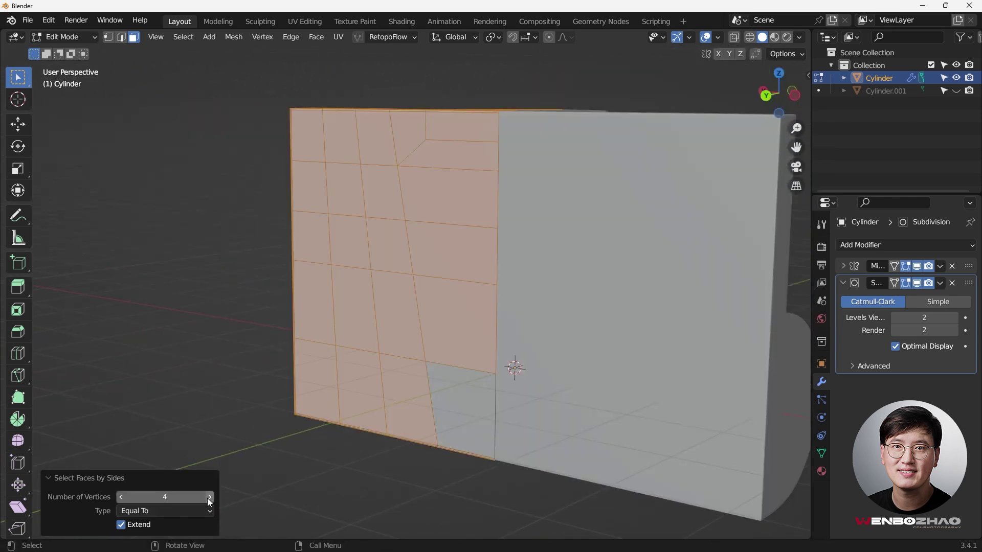
{"action": "left_click", "coordinate": [208, 497]}
{"action": "middle_click_drag", "start_coordinate": [461, 409], "coordinate": [506, 383]}
{"action": "scroll", "coordinate": [506, 383], "scroll_direction": "up", "scroll_amount": 2}
Step: In vertex selection mode, examine the vertices around the five-sided face at the wall's lower edge next to the mirror seam
{"action": "key", "text": "Tab"}
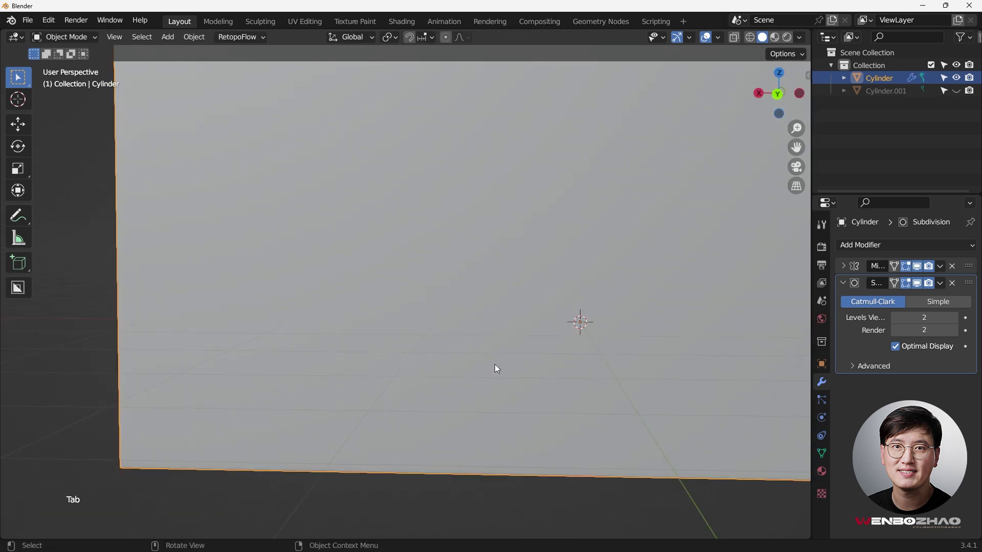
{"action": "key", "text": "Tab"}
{"action": "key", "text": "1"}
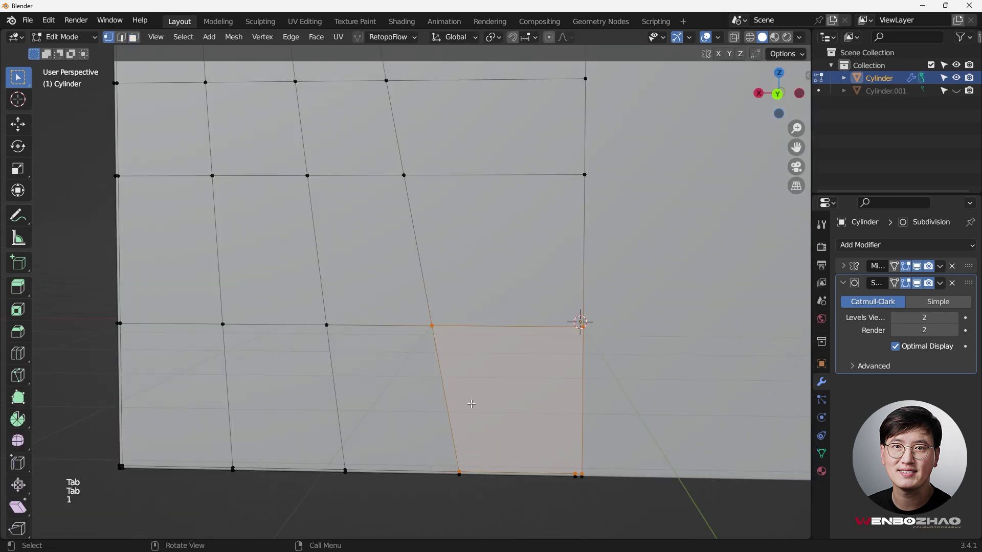
{"action": "scroll", "coordinate": [471, 404], "scroll_direction": "up", "scroll_amount": 5}
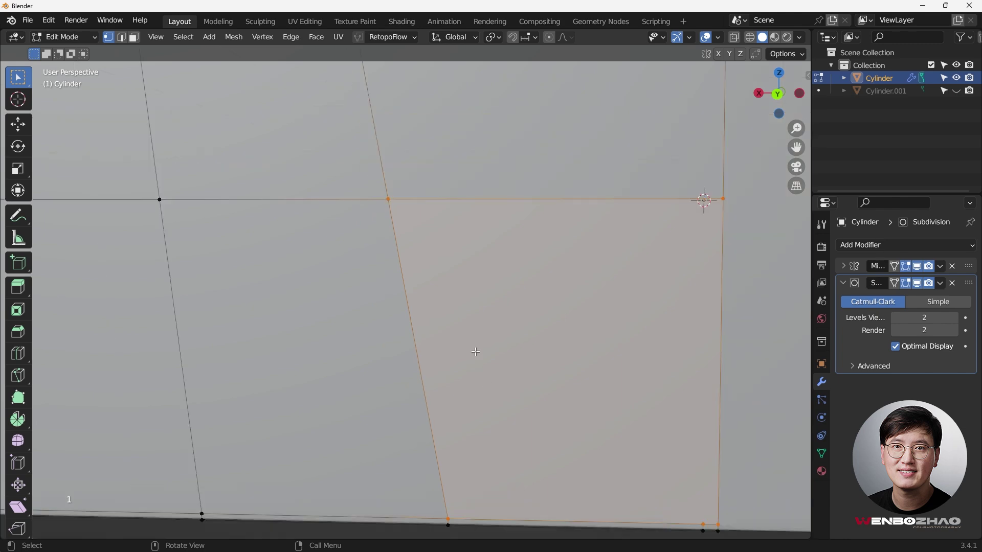
{"action": "scroll", "coordinate": [609, 491], "scroll_direction": "down", "scroll_amount": 1}
{"action": "middle_click_drag", "start_coordinate": [609, 491], "coordinate": [588, 431]}
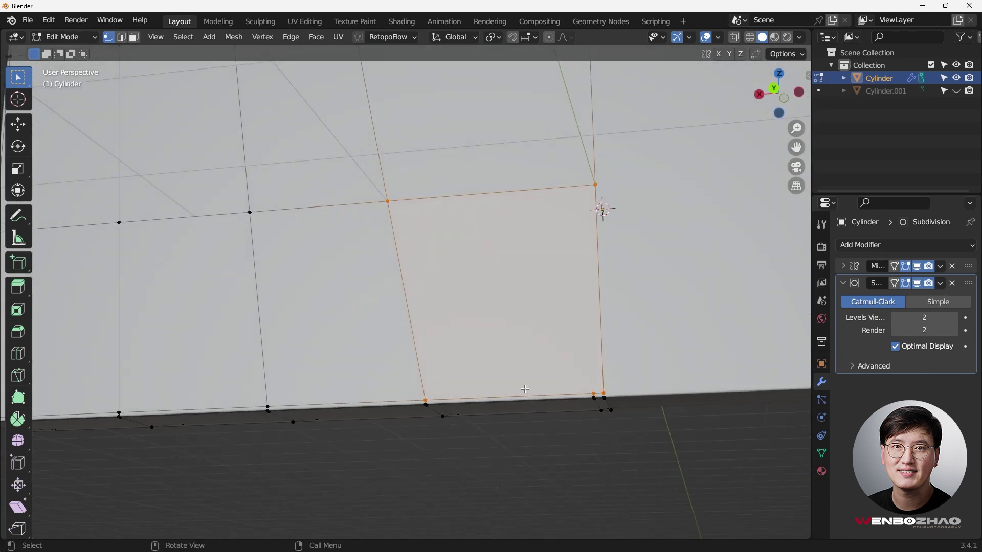
{"action": "scroll", "coordinate": [465, 391], "scroll_direction": "down", "scroll_amount": 4}
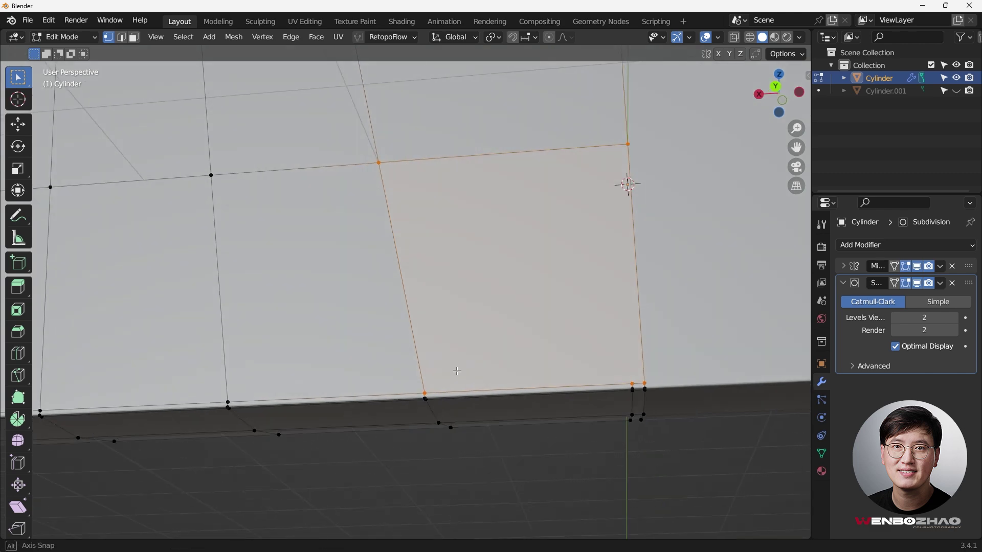
{"action": "middle_click_drag", "start_coordinate": [549, 348], "coordinate": [559, 387], "text": "shift"}
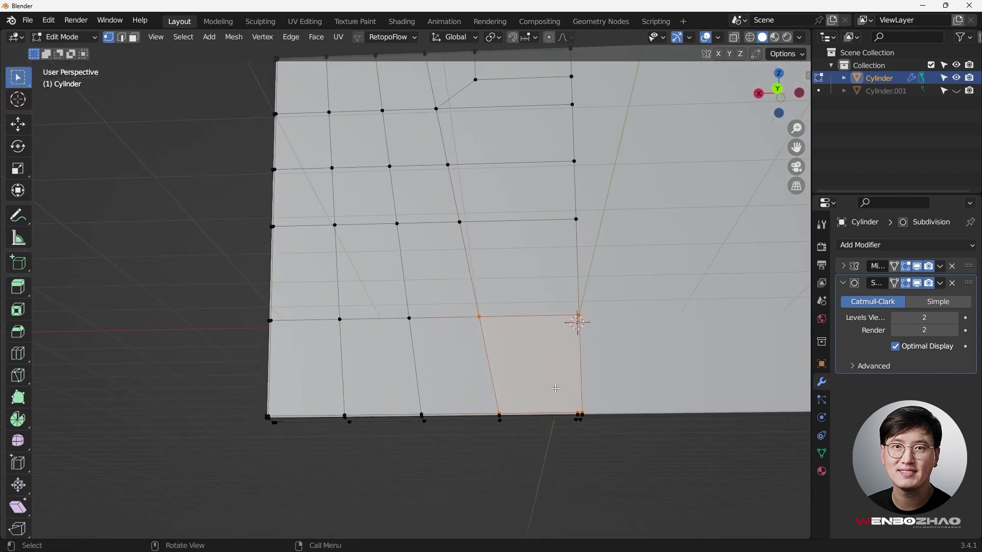
{"action": "scroll", "coordinate": [553, 387], "scroll_direction": "down", "scroll_amount": 2}
{"action": "scroll", "coordinate": [548, 382], "scroll_direction": "up", "scroll_amount": 2}
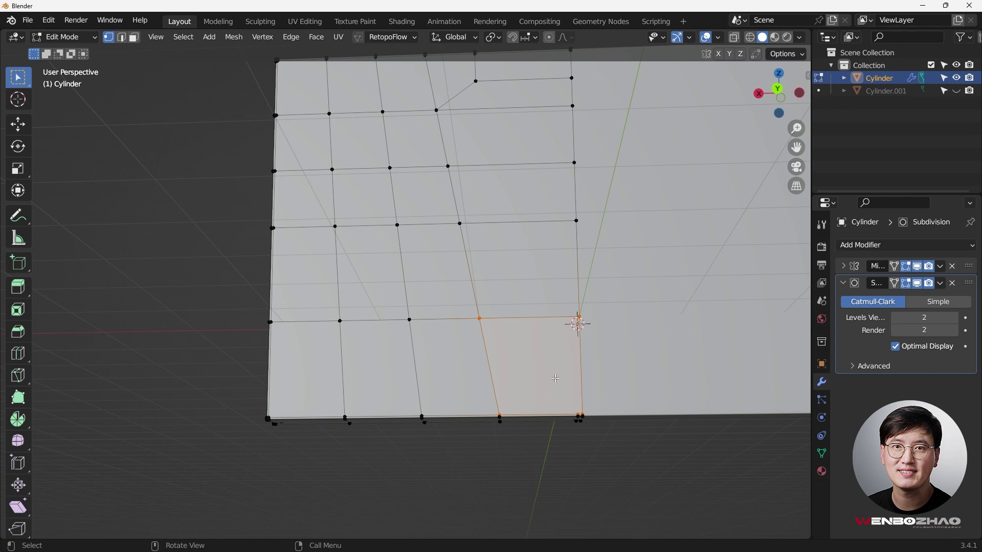
Step: Connect the moved vertex near the wall's top to the extra lower-edge vertex beside the mirror seam, cutting through the faces between
{"action": "left_click", "coordinate": [475, 80]}
{"action": "key", "text": "shift"}
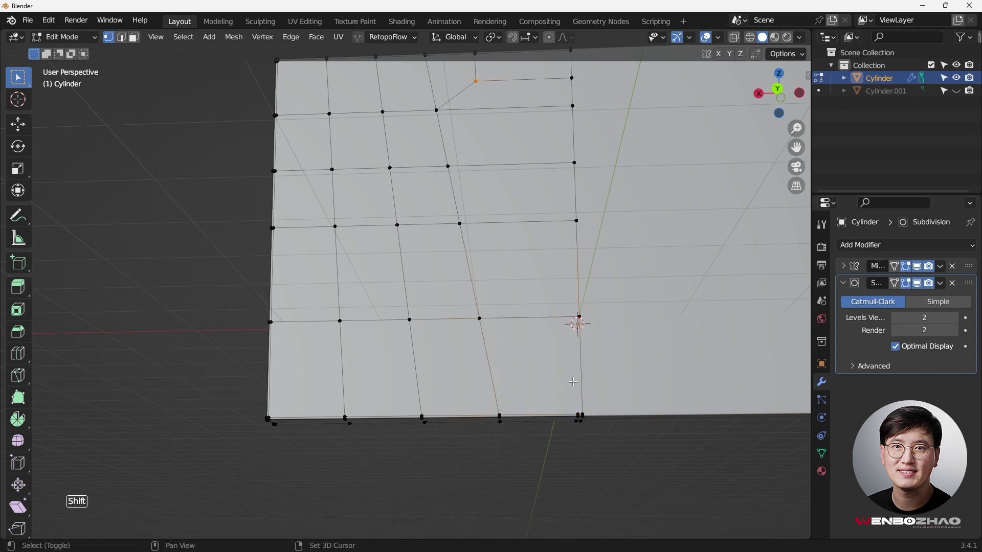
{"action": "left_click_drag", "start_coordinate": [574, 408], "coordinate": [580, 417], "text": "shift"}
{"action": "scroll", "coordinate": [575, 415], "scroll_direction": "up", "scroll_amount": 7}
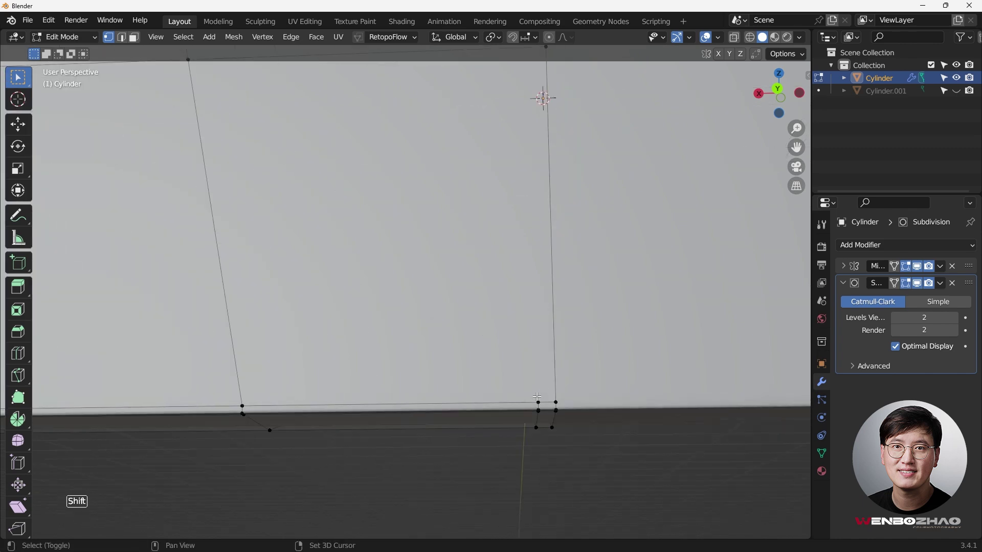
{"action": "left_click_drag", "start_coordinate": [533, 397], "coordinate": [544, 405], "text": "shift"}
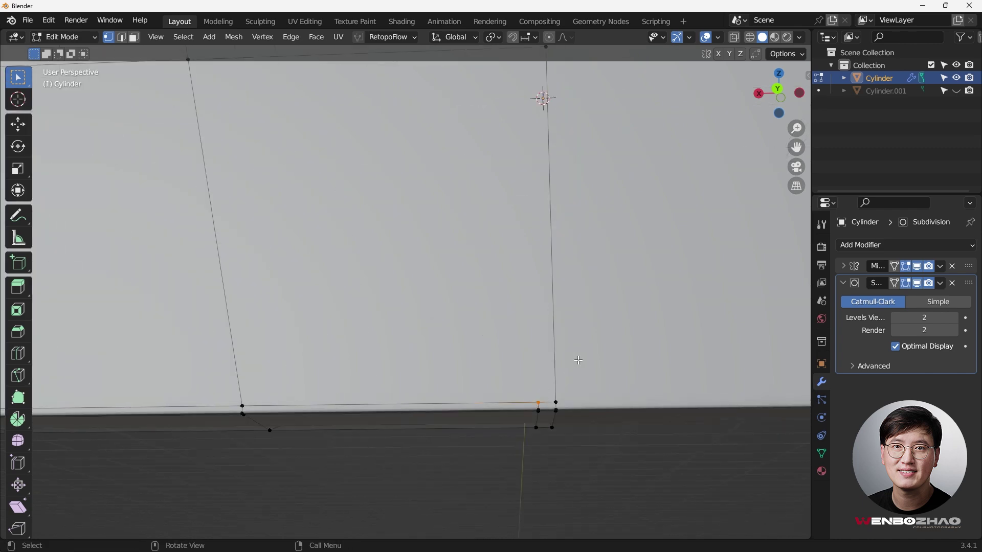
{"action": "key", "text": "j"}
{"action": "scroll", "coordinate": [532, 357], "scroll_direction": "down", "scroll_amount": 8}
{"action": "middle_click_drag", "start_coordinate": [521, 328], "coordinate": [521, 367]}
Step: Dissolve the diagonal edge and the short horizontal edge meeting at the moved vertex near the wall's top
{"action": "scroll", "coordinate": [464, 136], "scroll_direction": "up", "scroll_amount": 2}
{"action": "middle_click_drag", "start_coordinate": [464, 136], "coordinate": [463, 202], "text": "shift"}
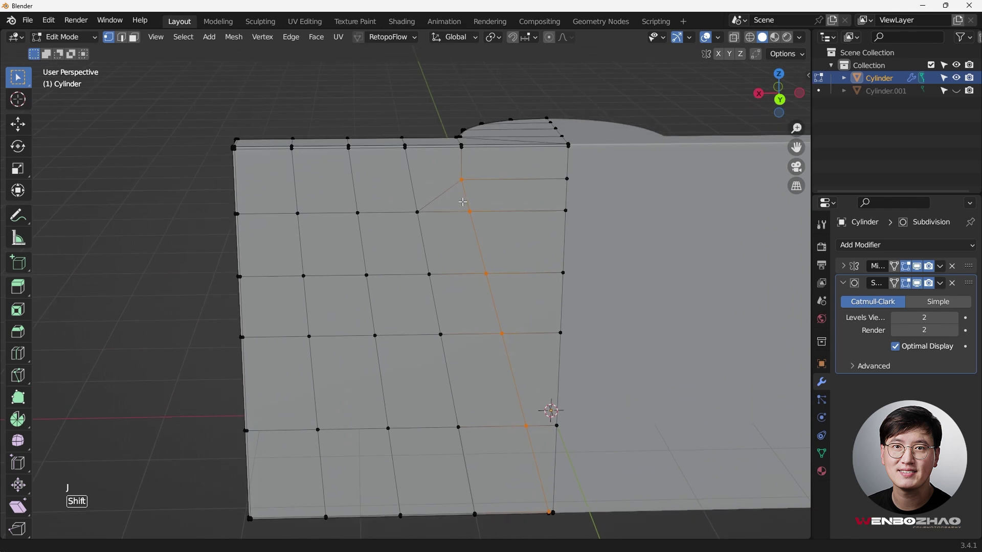
{"action": "scroll", "coordinate": [463, 202], "scroll_direction": "up", "scroll_amount": 4}
{"action": "key", "text": "2"}
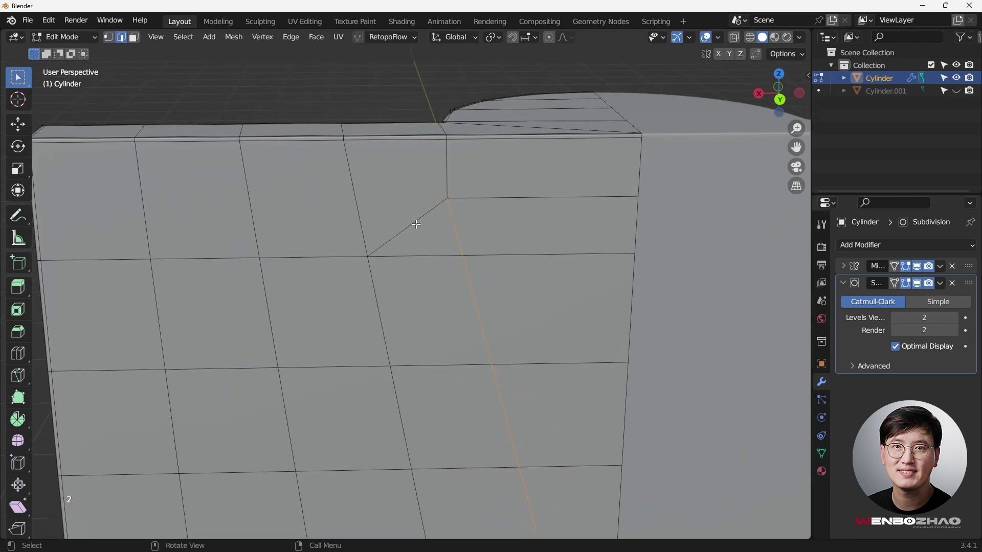
{"action": "left_click", "coordinate": [417, 224]}
{"action": "left_click", "coordinate": [532, 197], "text": "shift"}
{"action": "key", "text": "x"}
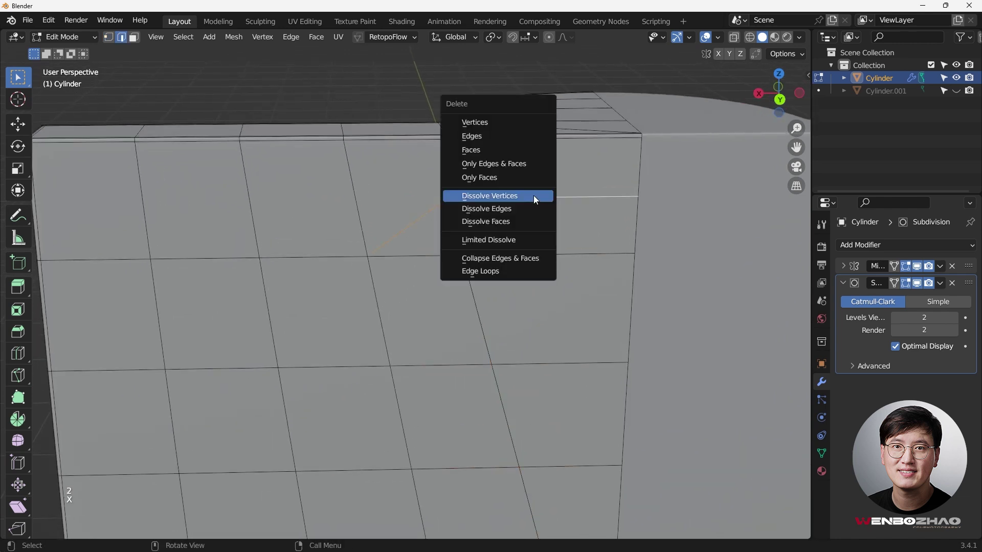
{"action": "left_click", "coordinate": [531, 208]}
Step: Examine the rerouted edges on the flat wall and the corner where they meet the lower edge beside the mirror seam
{"action": "scroll", "coordinate": [530, 208], "scroll_direction": "down", "scroll_amount": 4}
{"action": "middle_click_drag", "start_coordinate": [557, 376], "coordinate": [561, 326]}
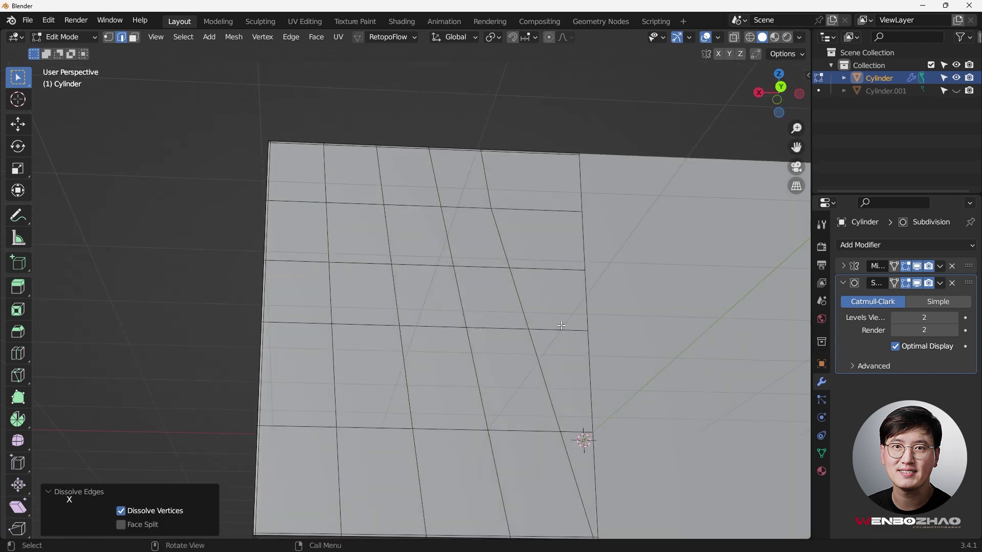
{"action": "middle_click_drag", "start_coordinate": [625, 453], "coordinate": [590, 320], "text": "shift"}
{"action": "scroll", "coordinate": [560, 373], "scroll_direction": "up", "scroll_amount": 3}
{"action": "middle_click_drag", "start_coordinate": [560, 374], "coordinate": [550, 353]}
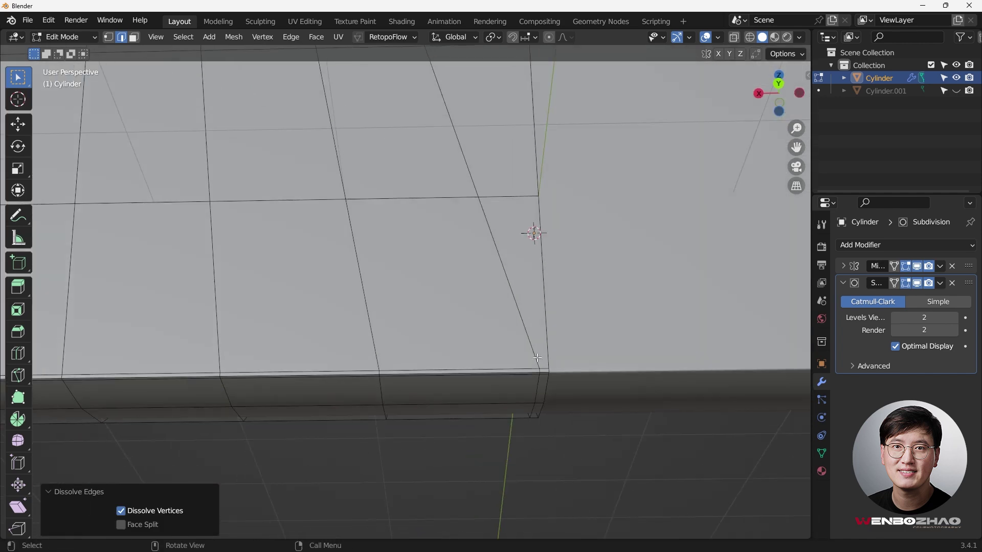
{"action": "key", "text": "Tab"}
{"action": "scroll", "coordinate": [555, 241], "scroll_direction": "down", "scroll_amount": 5}
{"action": "middle_click_drag", "start_coordinate": [555, 241], "coordinate": [556, 276]}
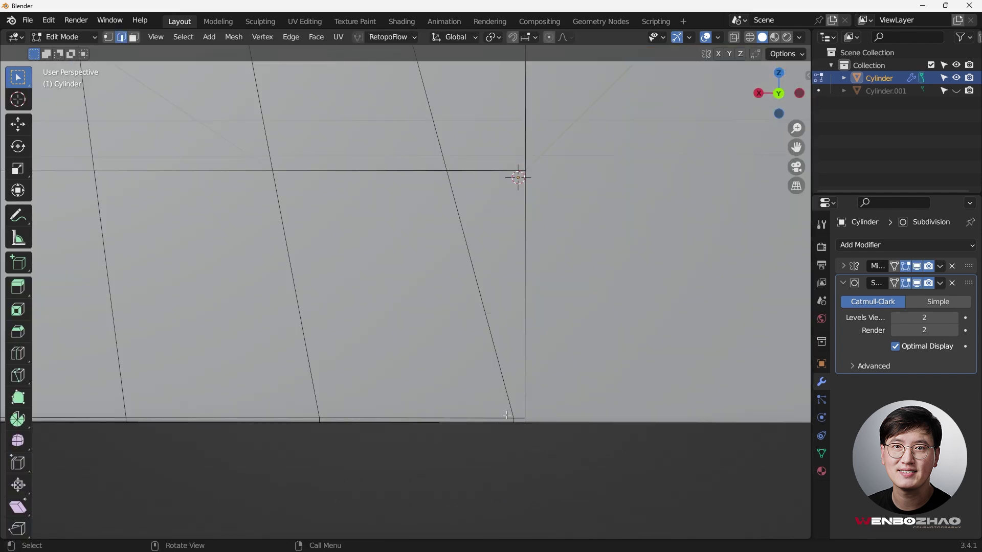
{"action": "scroll", "coordinate": [517, 411], "scroll_direction": "up", "scroll_amount": 3}
{"action": "scroll", "coordinate": [525, 153], "scroll_direction": "down", "scroll_amount": 3}
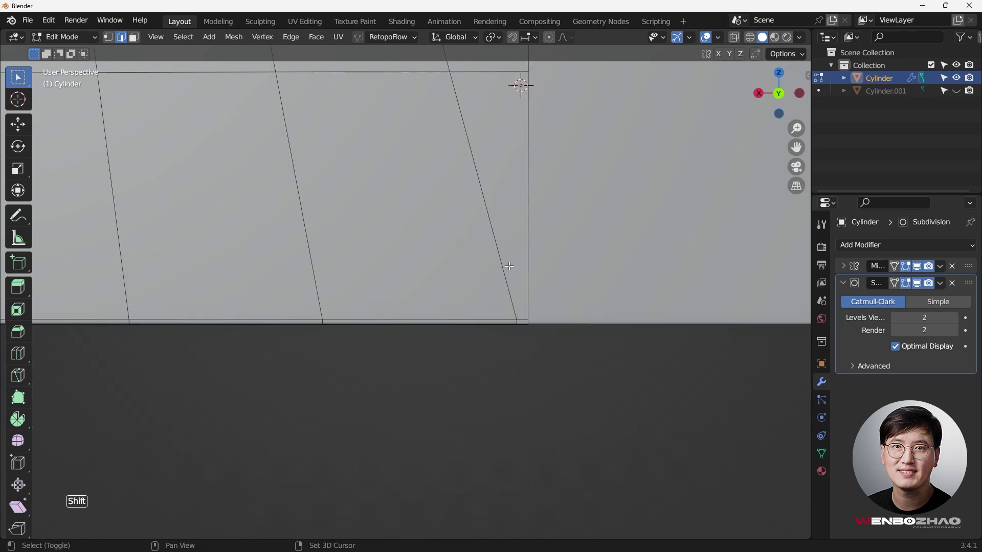
{"action": "middle_click_drag", "start_coordinate": [520, 86], "coordinate": [535, 179], "text": "shift"}
{"action": "scroll", "coordinate": [506, 322], "scroll_direction": "down", "scroll_amount": 4}
Step: In vertex selection mode, inspect the mesh from the front, right and back, and check the smoothed shape in Object Mode
{"action": "key", "text": "1"}
{"action": "scroll", "coordinate": [501, 318], "scroll_direction": "down", "scroll_amount": 5}
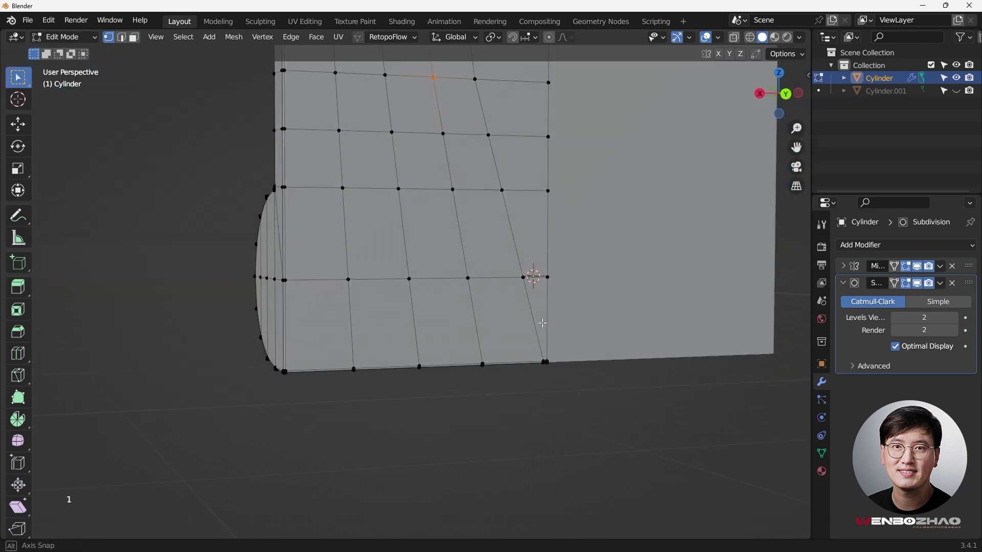
{"action": "key", "text": "KP_1"}
{"action": "middle_click_drag", "start_coordinate": [516, 318], "coordinate": [336, 322]}
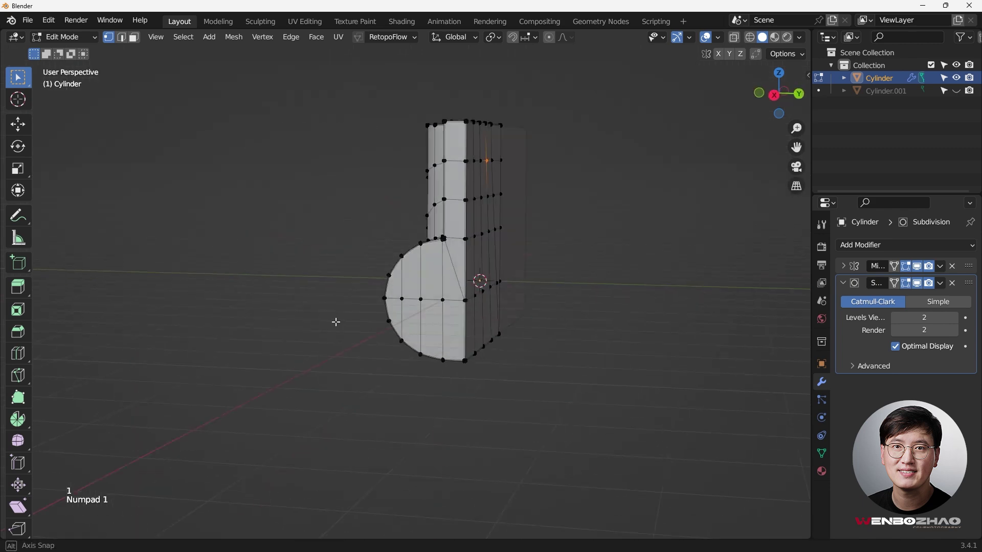
{"action": "key", "text": "KP_3"}
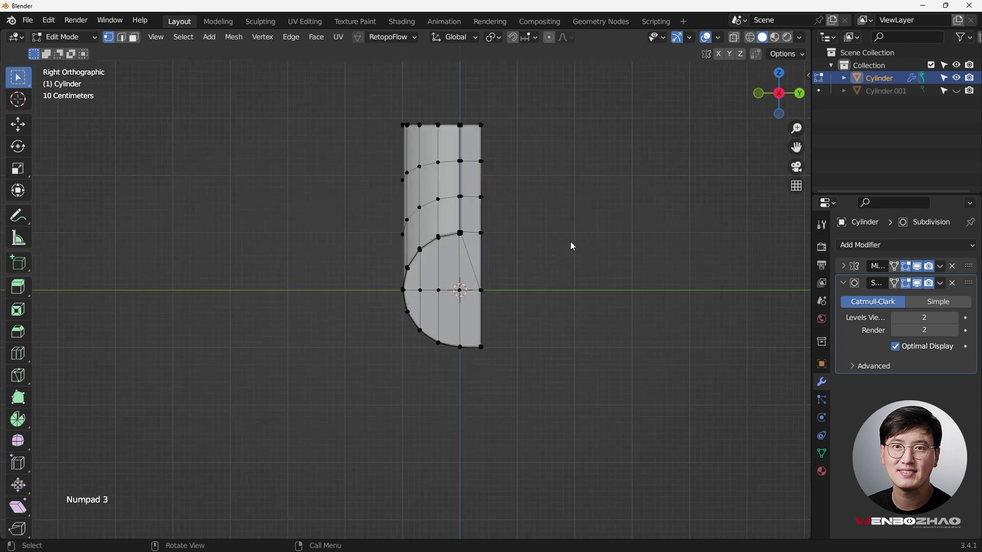
{"action": "key", "text": "Tab"}
{"action": "middle_click_drag", "start_coordinate": [567, 214], "coordinate": [435, 217]}
{"action": "key", "text": "Tab"}
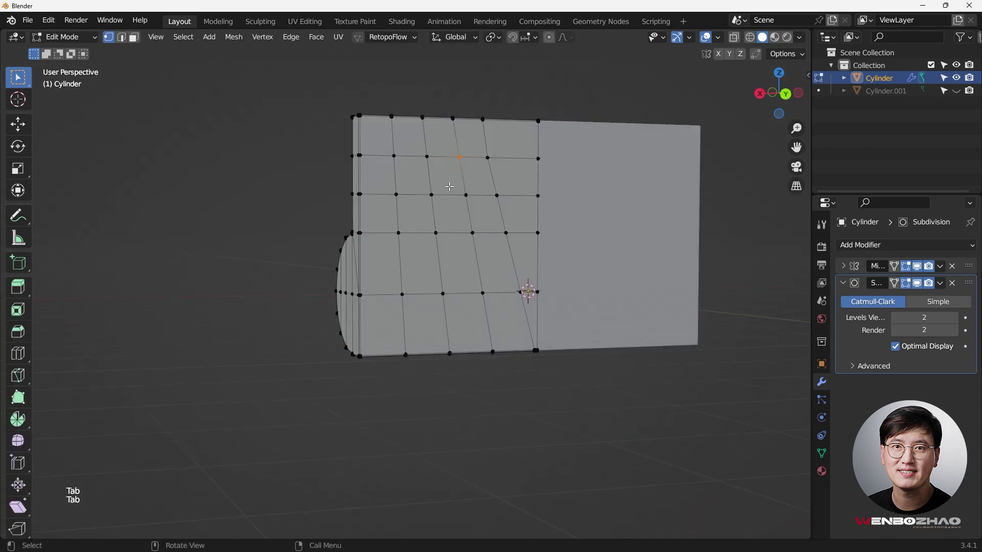
Step: Select all faces by sides with the number of vertices equal to 4 and look for unselected faces on the wall
{"action": "key", "text": "q"}
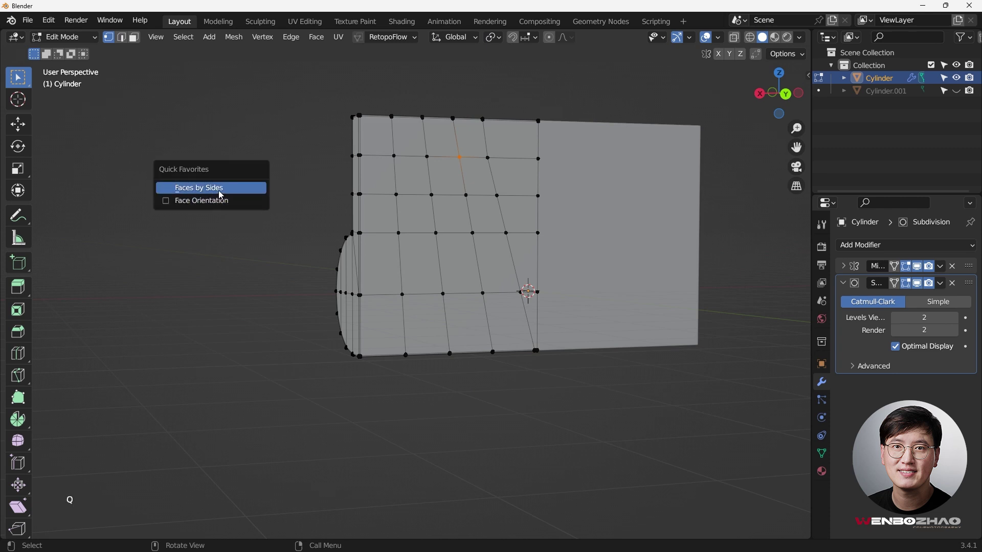
{"action": "left_click", "coordinate": [234, 189]}
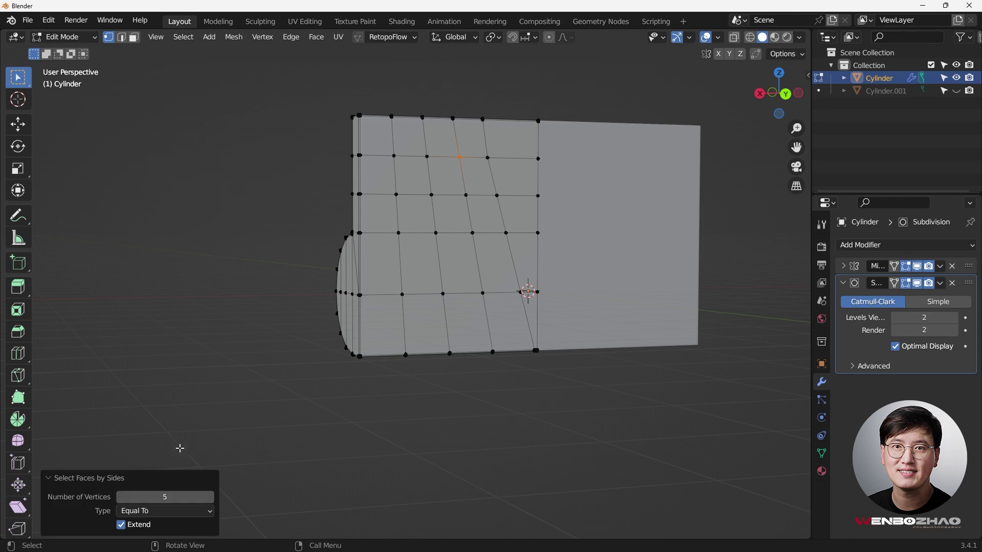
{"action": "left_click", "coordinate": [122, 499]}
{"action": "middle_click_drag", "start_coordinate": [560, 279], "coordinate": [344, 386]}
{"action": "left_click", "coordinate": [664, 367]}
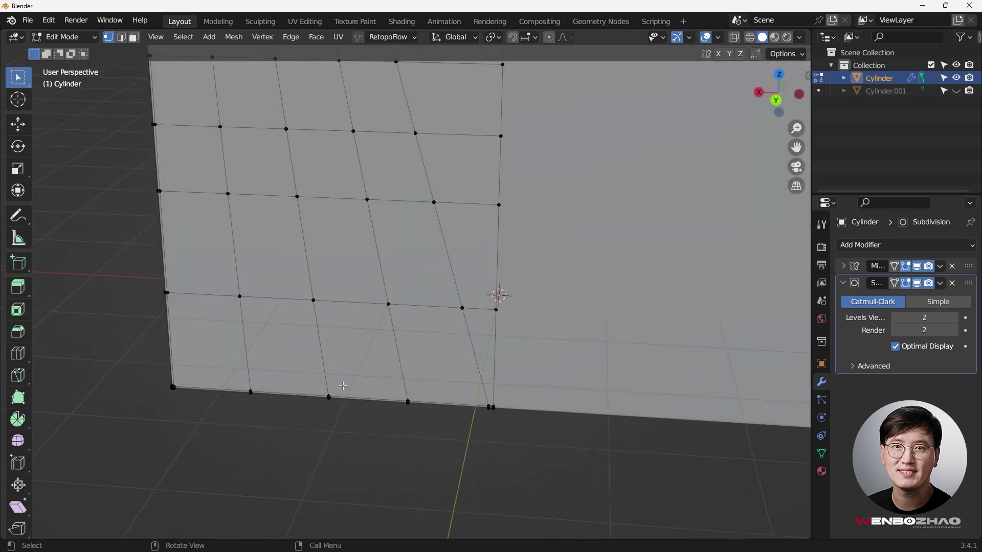
{"action": "key", "text": "q"}
{"action": "left_click", "coordinate": [156, 404]}
{"action": "middle_click_drag", "start_coordinate": [484, 378], "coordinate": [552, 302]}
{"action": "middle_click_drag", "start_coordinate": [500, 270], "coordinate": [398, 279]}
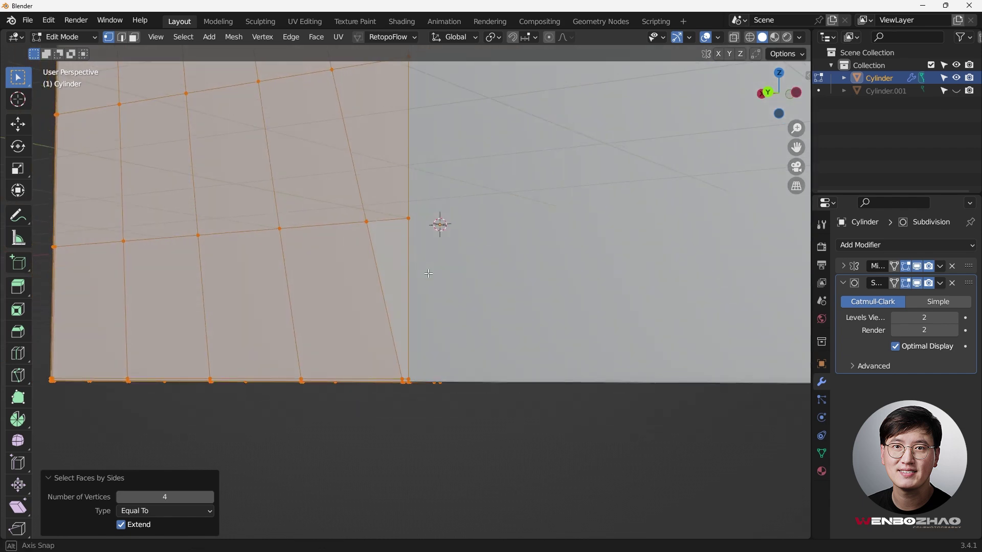
Step: Clear the selection and pick out the triangular face beside the mirror seam at the wall's lower edge
{"action": "key", "text": "alt+a"}
{"action": "left_click_drag", "start_coordinate": [359, 194], "coordinate": [435, 246]}
{"action": "middle_click_drag", "start_coordinate": [441, 239], "coordinate": [517, 246]}
{"action": "middle_click_drag", "start_coordinate": [538, 371], "coordinate": [534, 375], "text": "shift"}
{"action": "scroll", "coordinate": [532, 383], "scroll_direction": "down", "scroll_amount": 4}
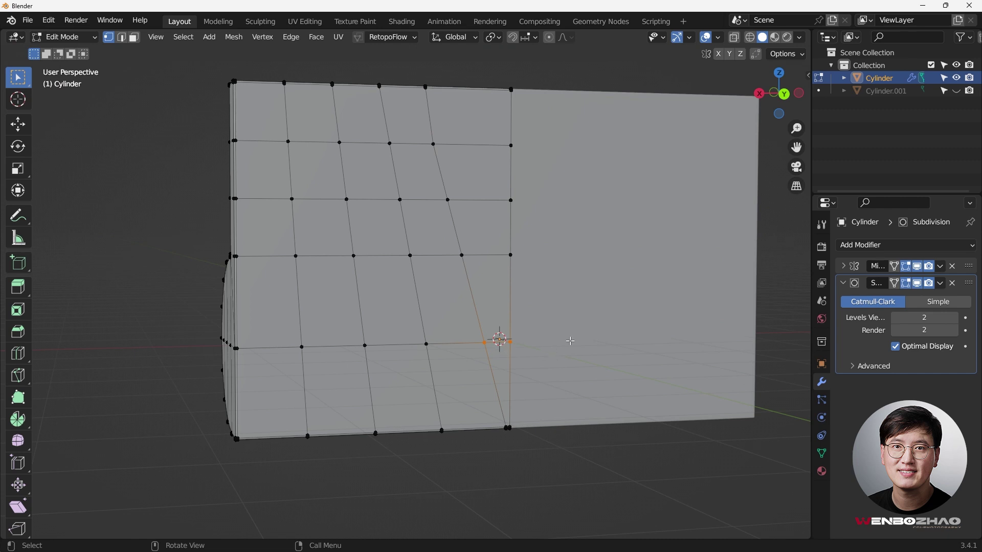
Step: Turn on the Face Orientation overlay, inspect the mesh from several angles, and turn the overlay off
{"action": "key", "text": "q"}
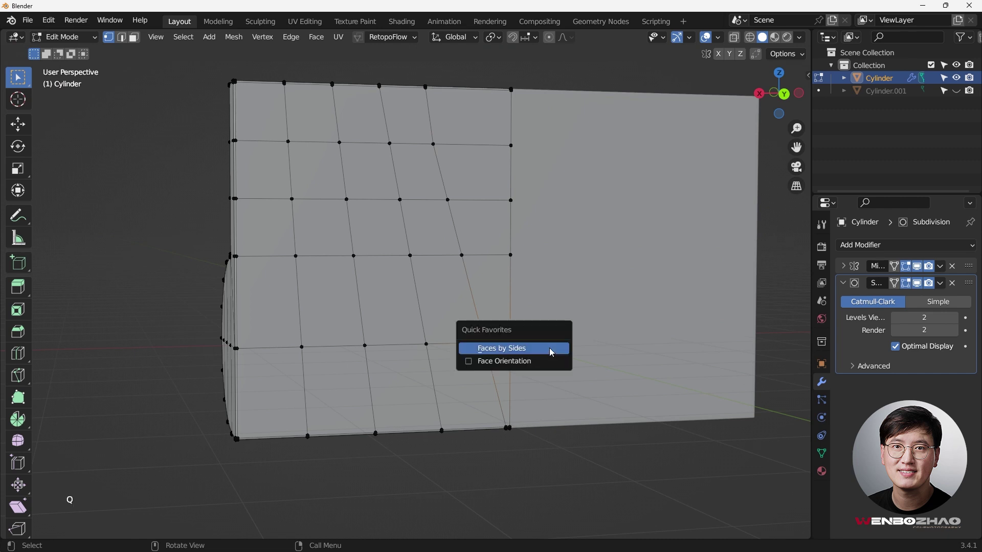
{"action": "left_click", "coordinate": [512, 361]}
{"action": "middle_click_drag", "start_coordinate": [510, 357], "coordinate": [502, 285]}
{"action": "key", "text": "q"}
{"action": "left_click", "coordinate": [523, 250]}
{"action": "middle_click_drag", "start_coordinate": [524, 249], "coordinate": [474, 420]}
{"action": "scroll", "coordinate": [524, 437], "scroll_direction": "down", "scroll_amount": 3}
{"action": "scroll", "coordinate": [532, 442], "scroll_direction": "up", "scroll_amount": 1}
{"action": "middle_click_drag", "start_coordinate": [542, 445], "coordinate": [602, 443]}
Step: Inspect the smoothed junction and its wall in Object Mode, comparing it with the mesh from the front
{"action": "key", "text": "Tab"}
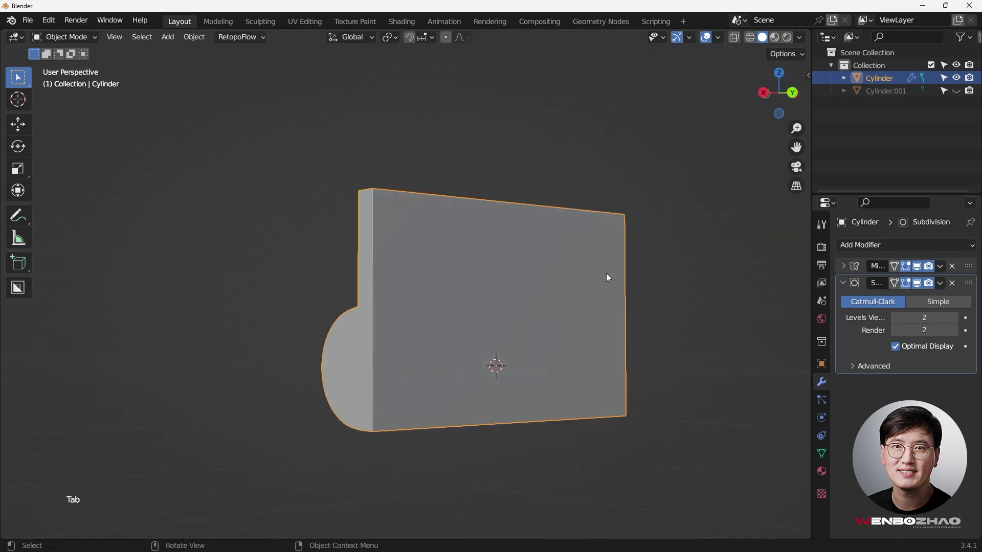
{"action": "middle_click_drag", "start_coordinate": [510, 302], "coordinate": [552, 329]}
{"action": "key", "text": "KP_1"}
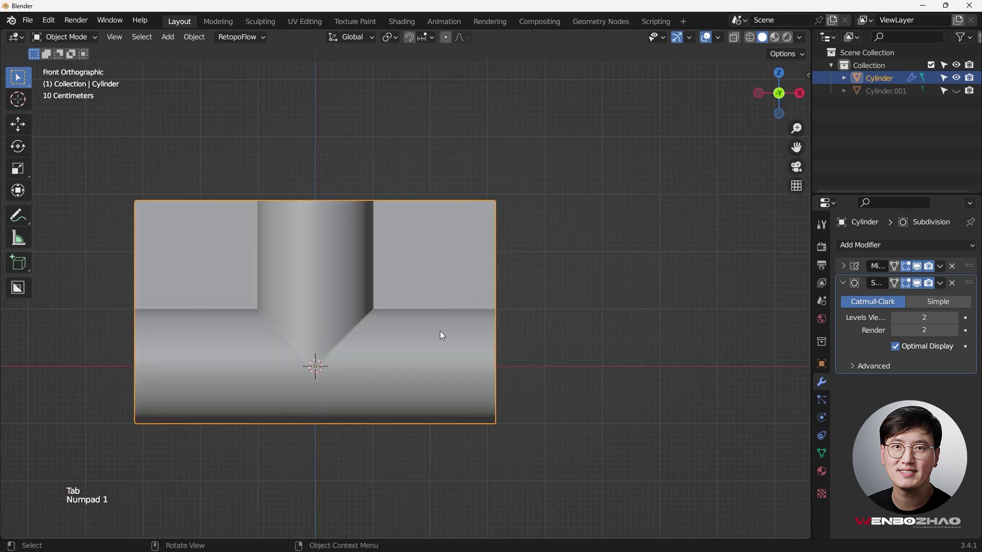
{"action": "key", "text": "Tab"}
{"action": "scroll", "coordinate": [443, 335], "scroll_direction": "up", "scroll_amount": 3}
{"action": "middle_click_drag", "start_coordinate": [443, 336], "coordinate": [400, 235]}
{"action": "key", "text": "Tab"}
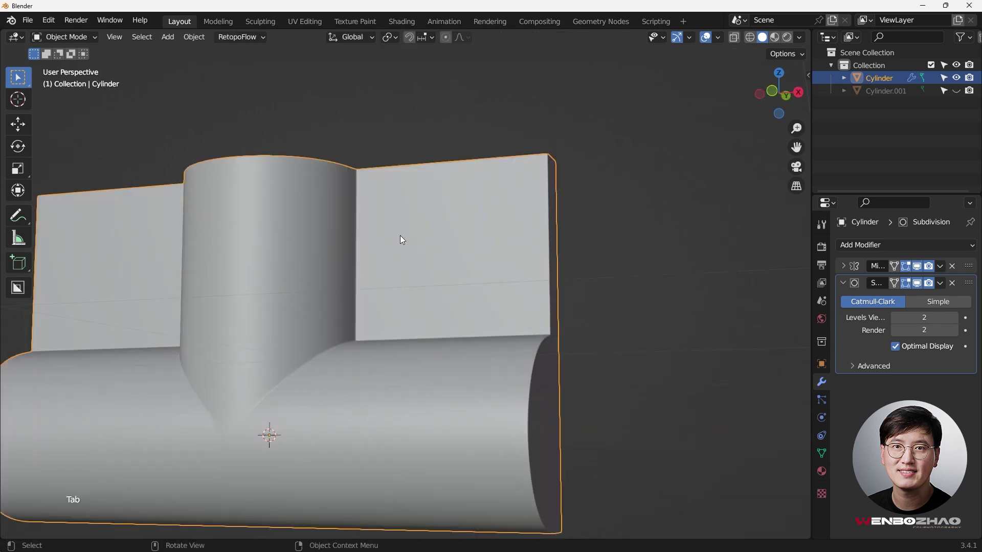
{"action": "middle_click_drag", "start_coordinate": [481, 241], "coordinate": [540, 299]}
{"action": "scroll", "coordinate": [495, 302], "scroll_direction": "down", "scroll_amount": 4}
Step: Raise the top of the vertical pipe and wall by about 1 m, then add one centred horizontal loop cut across the stretched faces
{"action": "key", "text": "shift+KP_1"}
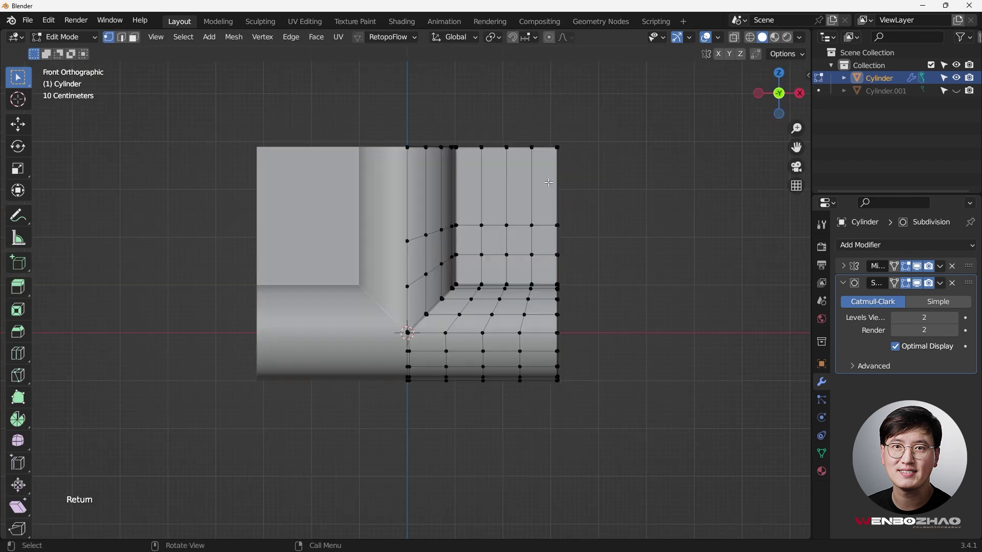
{"action": "key", "text": "ctrl+r"}
{"action": "left_click", "coordinate": [542, 182]}
{"action": "right_click", "coordinate": [542, 182]}
{"action": "key", "text": "Tab"}
{"action": "middle_click_drag", "start_coordinate": [572, 274], "coordinate": [500, 301]}
{"action": "middle_click_drag", "start_coordinate": [413, 272], "coordinate": [430, 291], "text": "shift"}
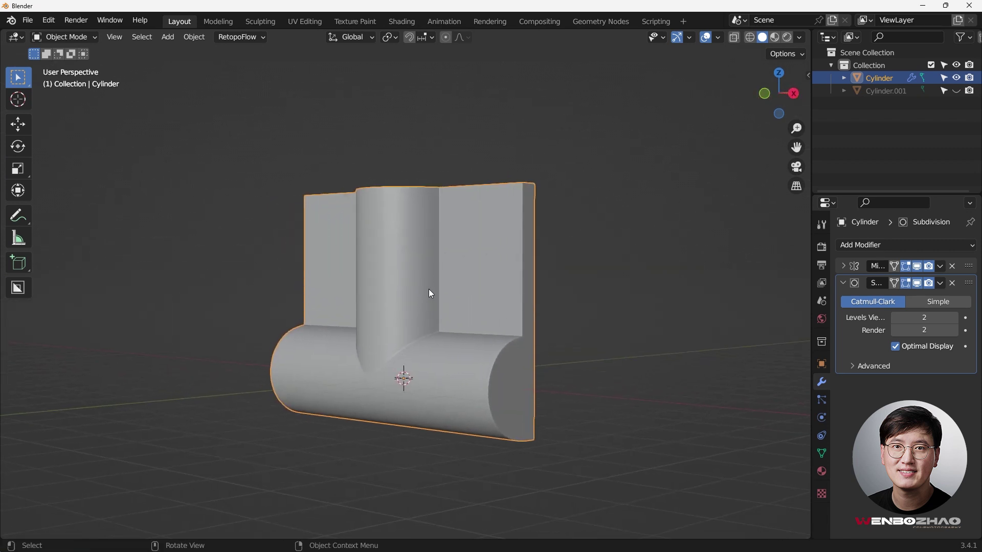